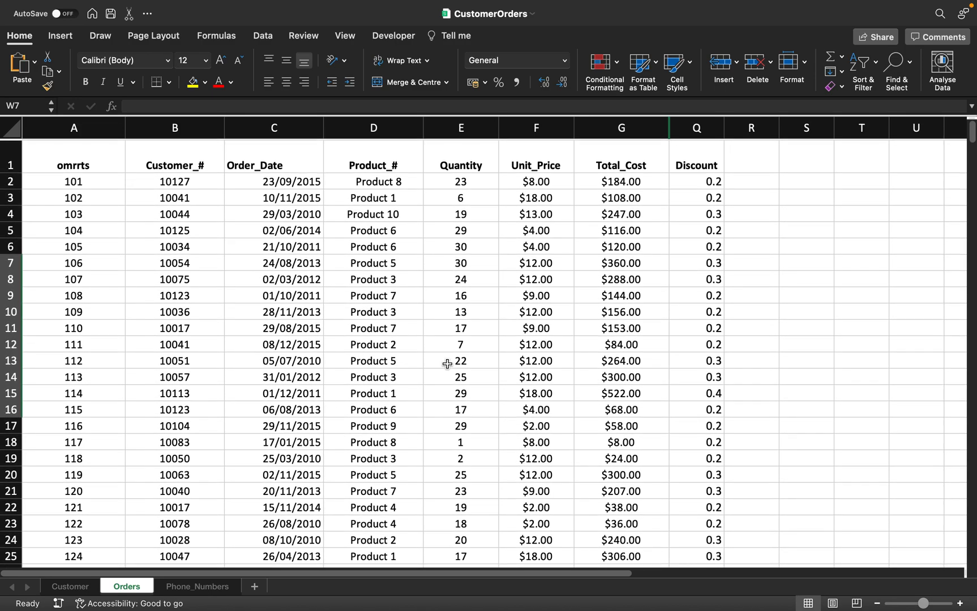
# Look through the Customer, Orders and Phone_Numbers sheets, returning to the Customer sheet.
pyautogui.click(73, 586)
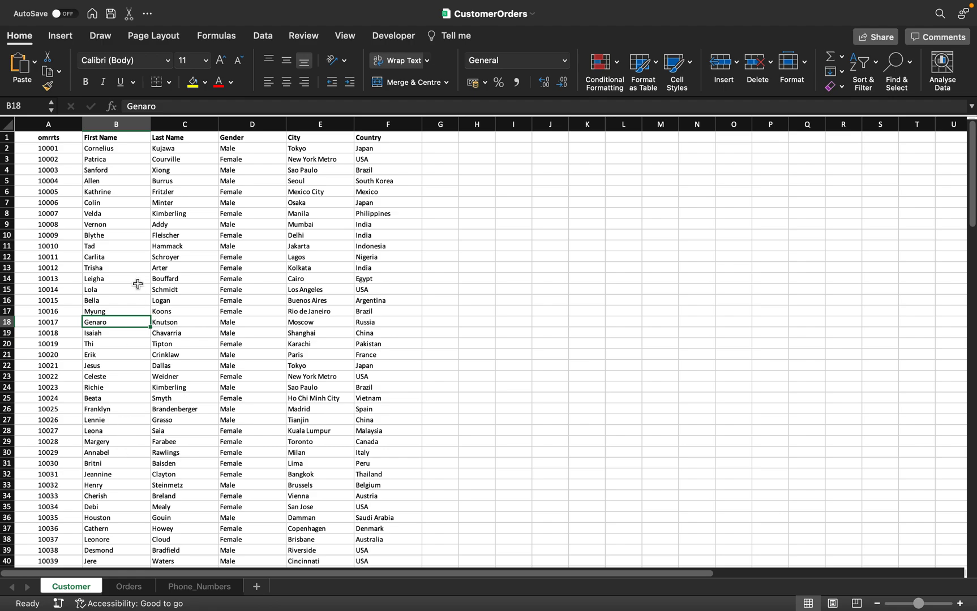
pyautogui.click(134, 590)
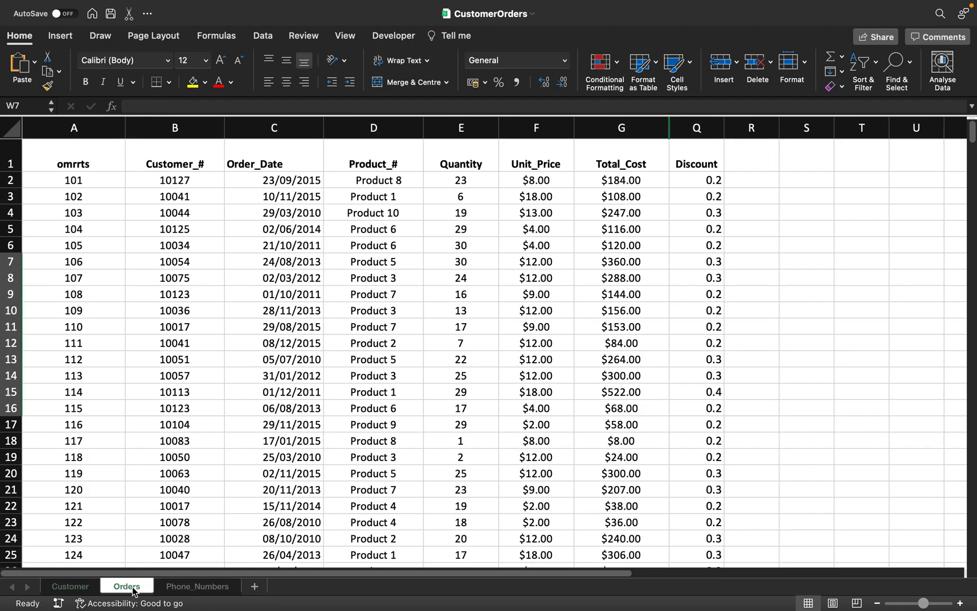
pyautogui.click(195, 589)
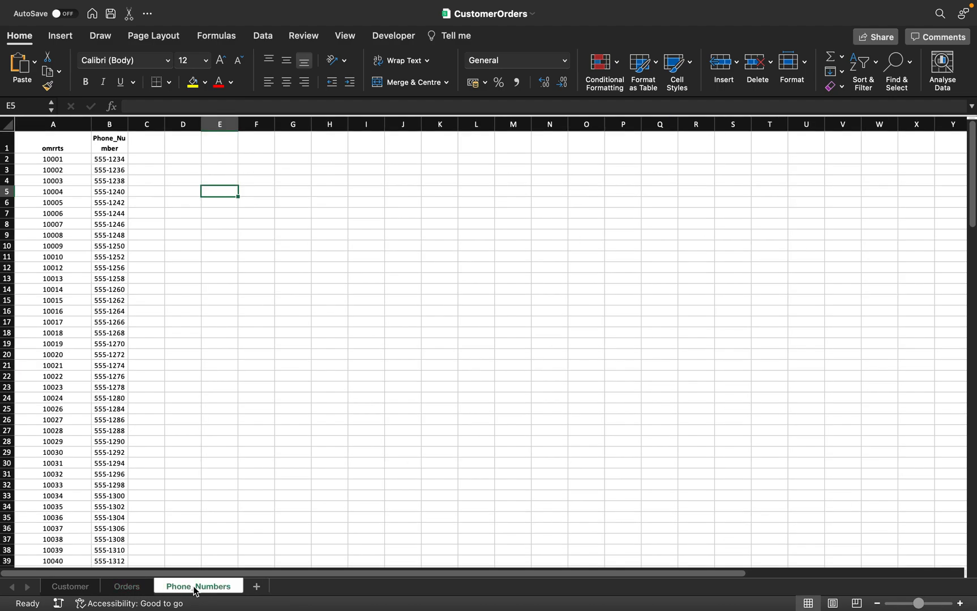
pyautogui.click(126, 589)
pyautogui.click(63, 590)
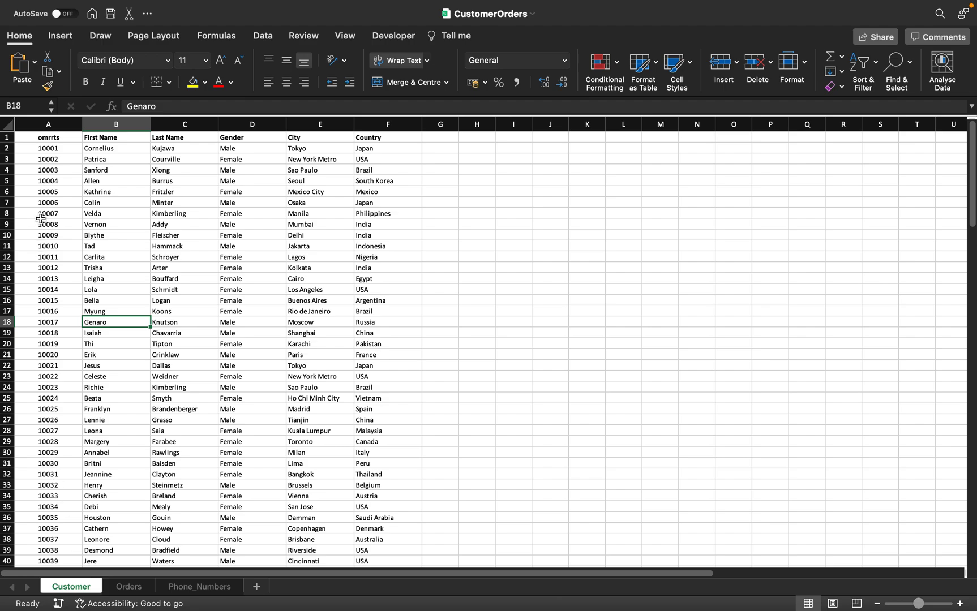
# Examine the Customer sheet's column headings and its records from the first row to the last.
pyautogui.click(102, 138)
pyautogui.press('Right')
pyautogui.press('Right')
pyautogui.press('Right')
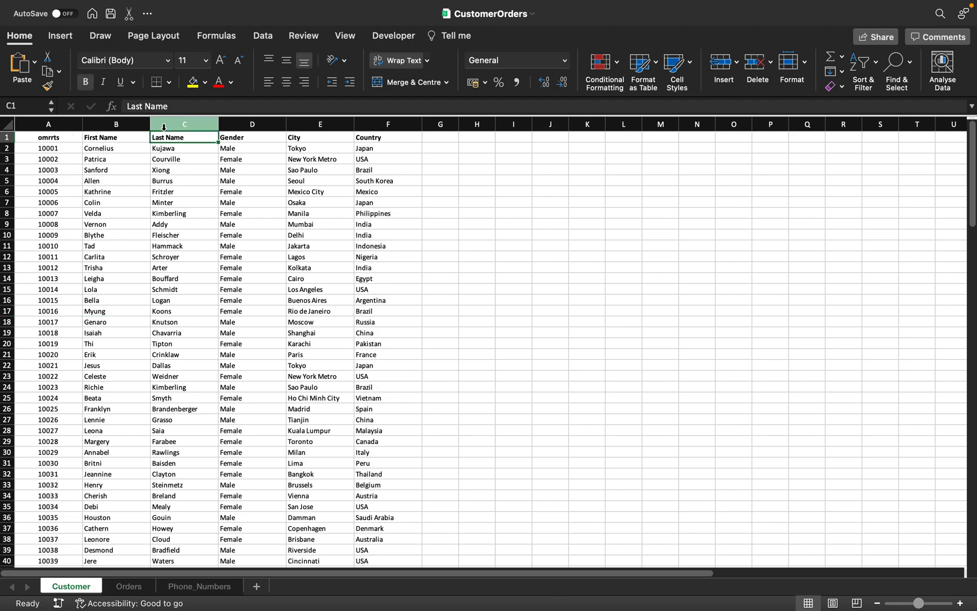
pyautogui.press('Right')
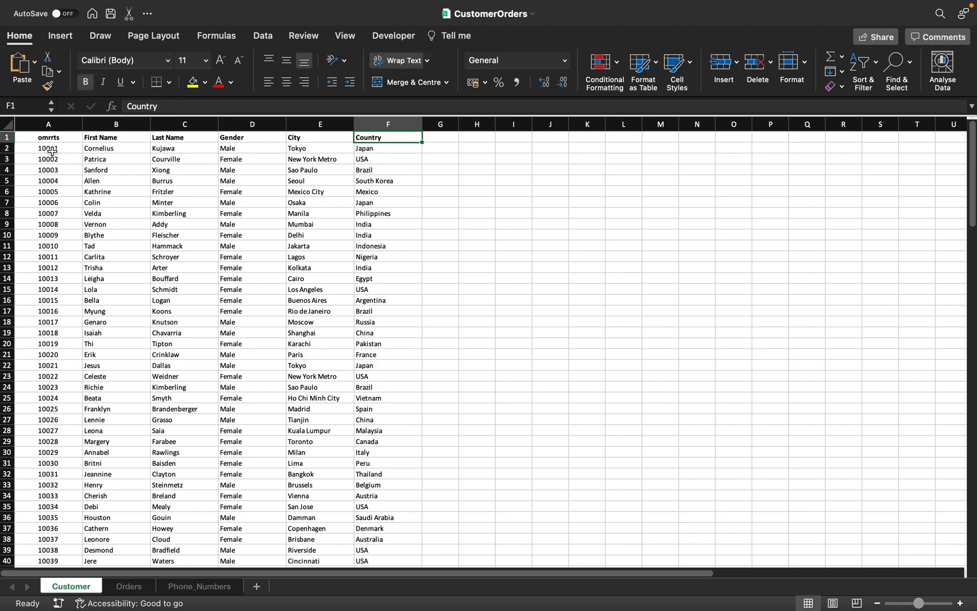
pyautogui.scroll(-3, 112, 546)
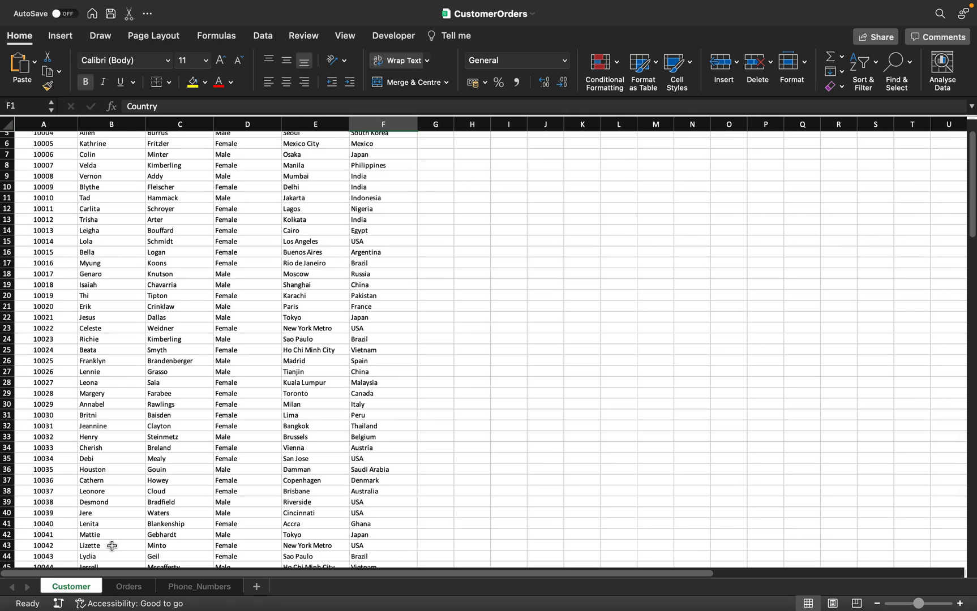
pyautogui.scroll(-20, 111, 546)
pyautogui.scroll(3, 111, 546)
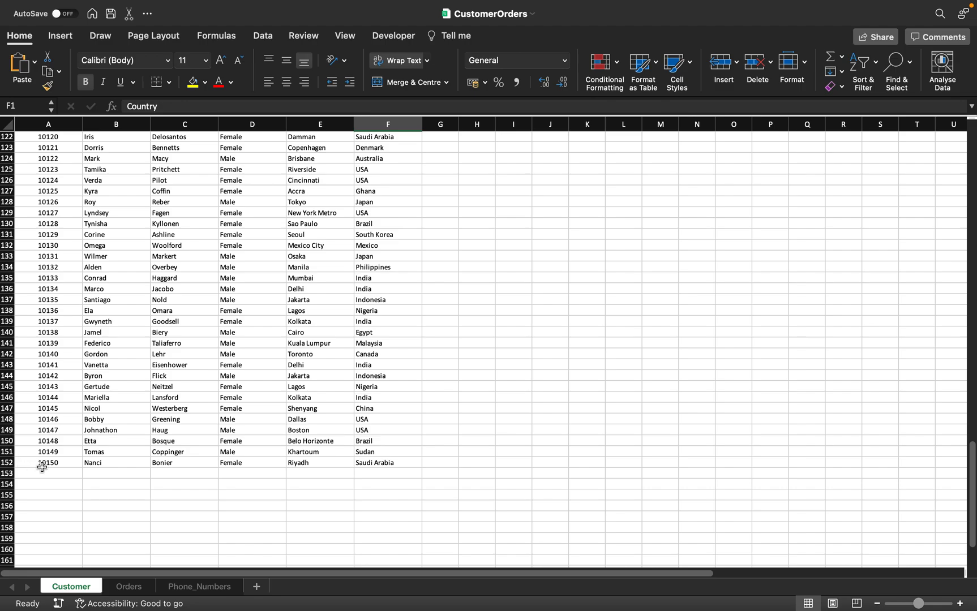
pyautogui.scroll(1, 35, 466)
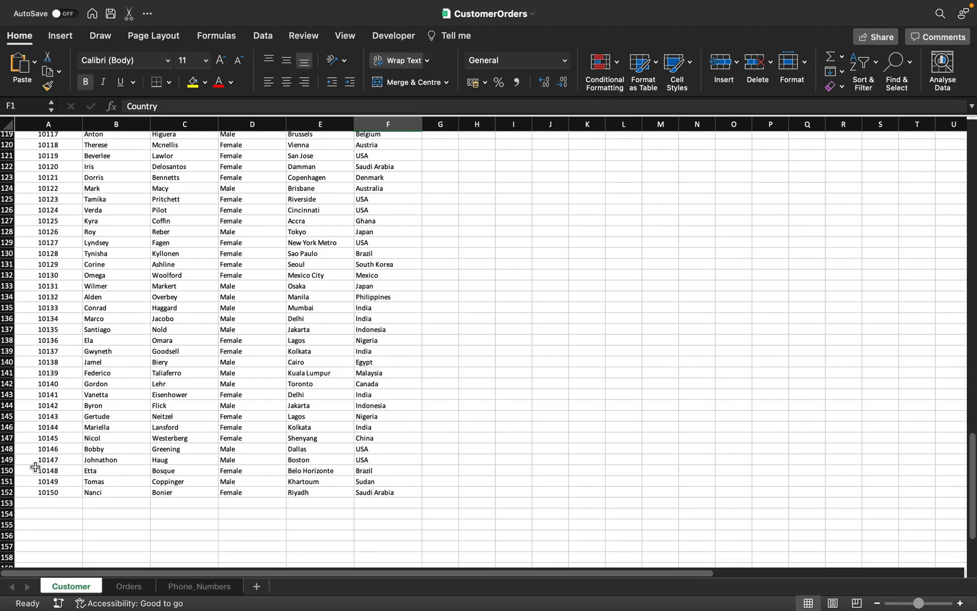
pyautogui.scroll(20, 35, 467)
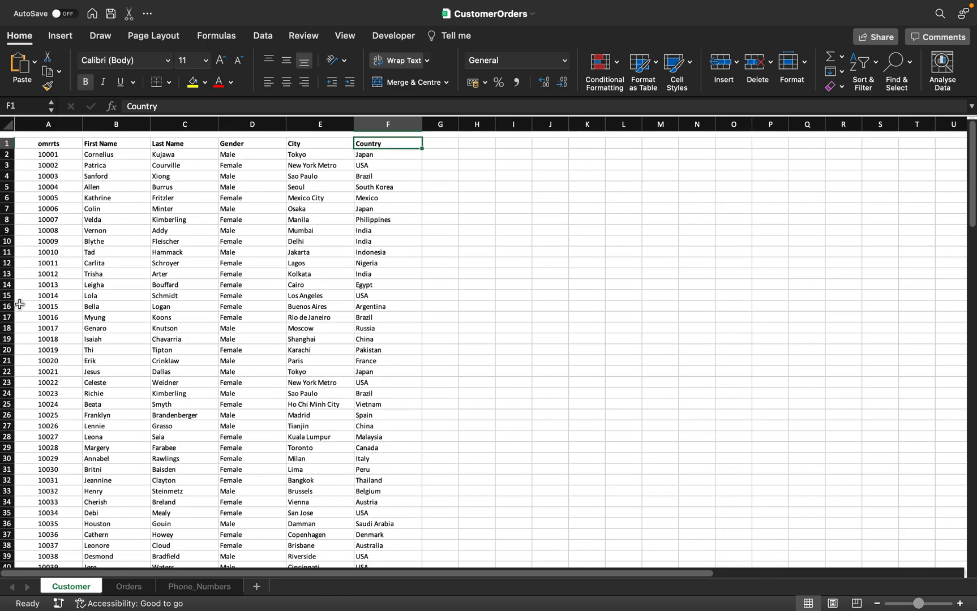
pyautogui.moveTo(28, 137); pyautogui.dragTo(378, 138)
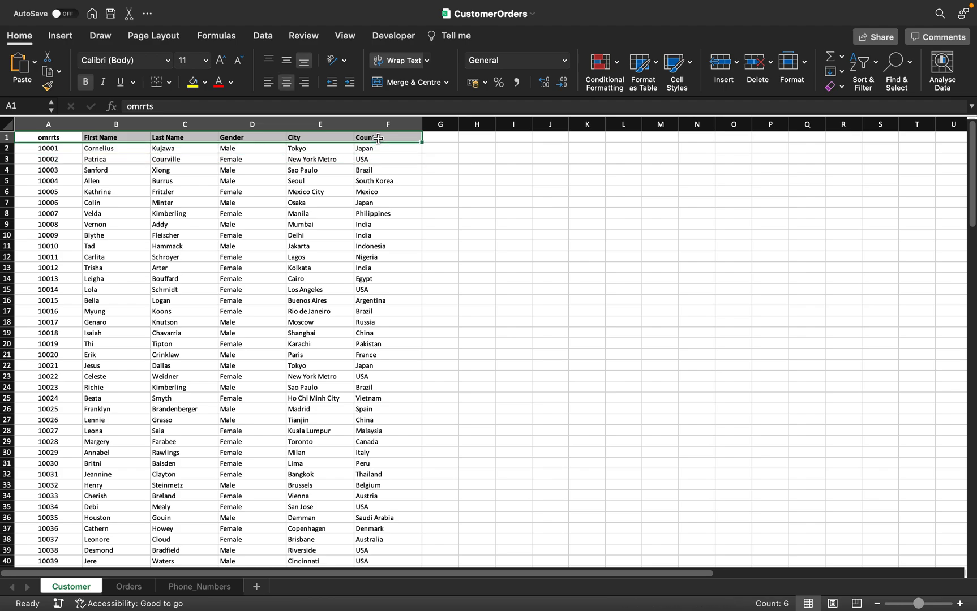
# Look over the columns and rows of order data on the Orders sheet.
pyautogui.click(127, 586)
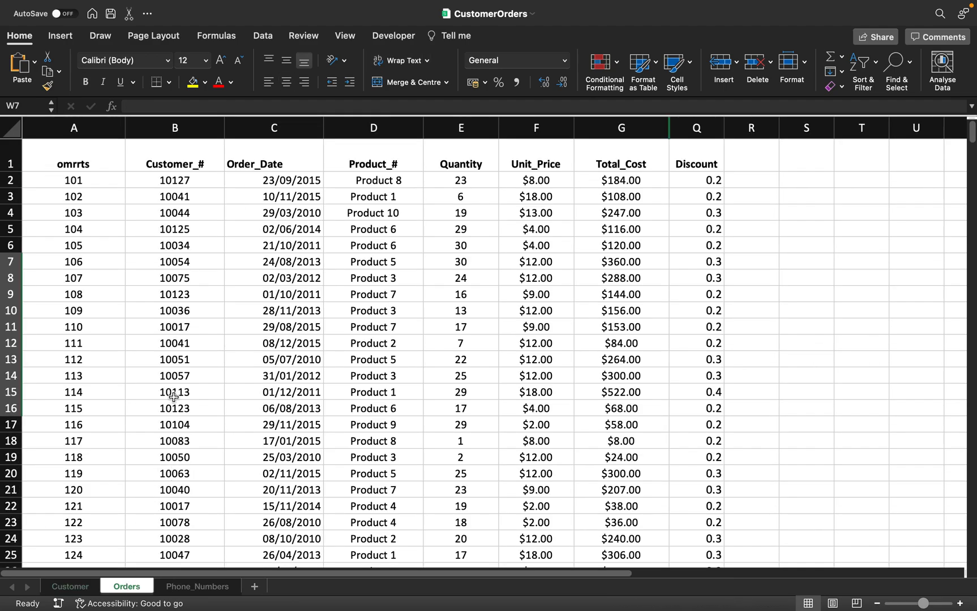
pyautogui.click(23, 308)
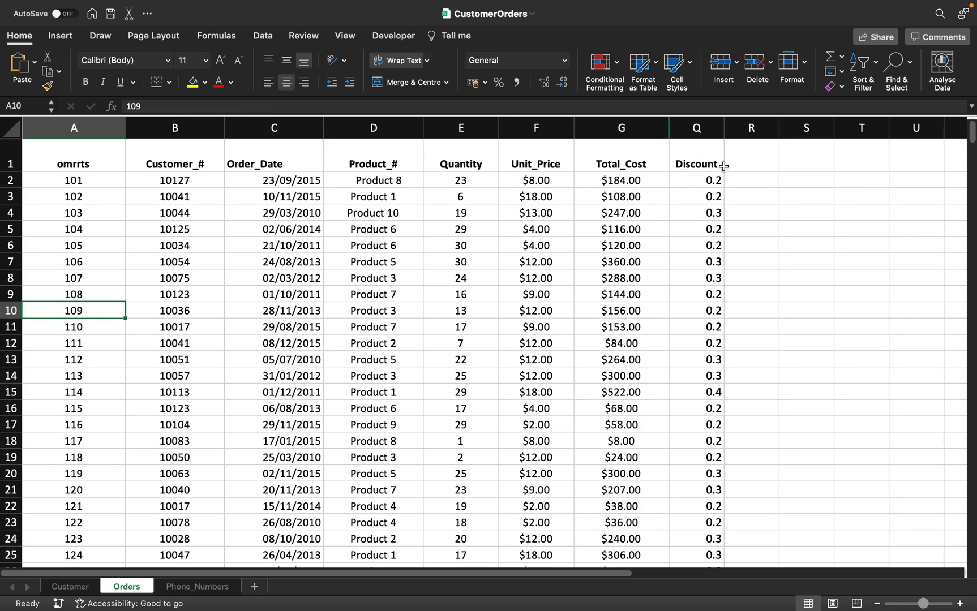
pyautogui.scroll(-1, 176, 446)
pyautogui.scroll(2, 176, 445)
# Remove the leading spaces from the product name in D2 and check D3 for the same problem.
pyautogui.click(358, 180)
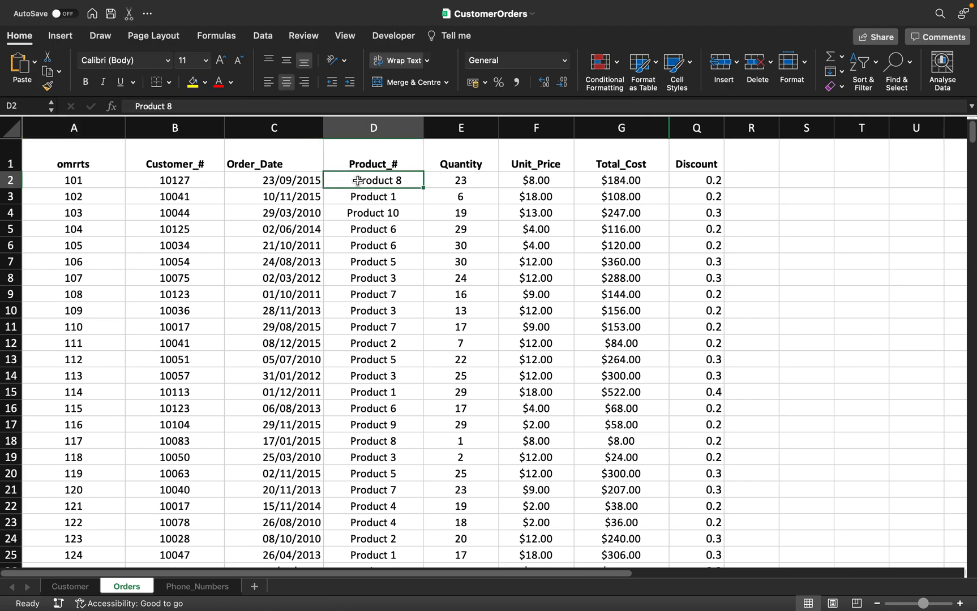
pyautogui.click(135, 107)
pyautogui.press('BackSpace')
pyautogui.press('BackSpace')
pyautogui.press('BackSpace')
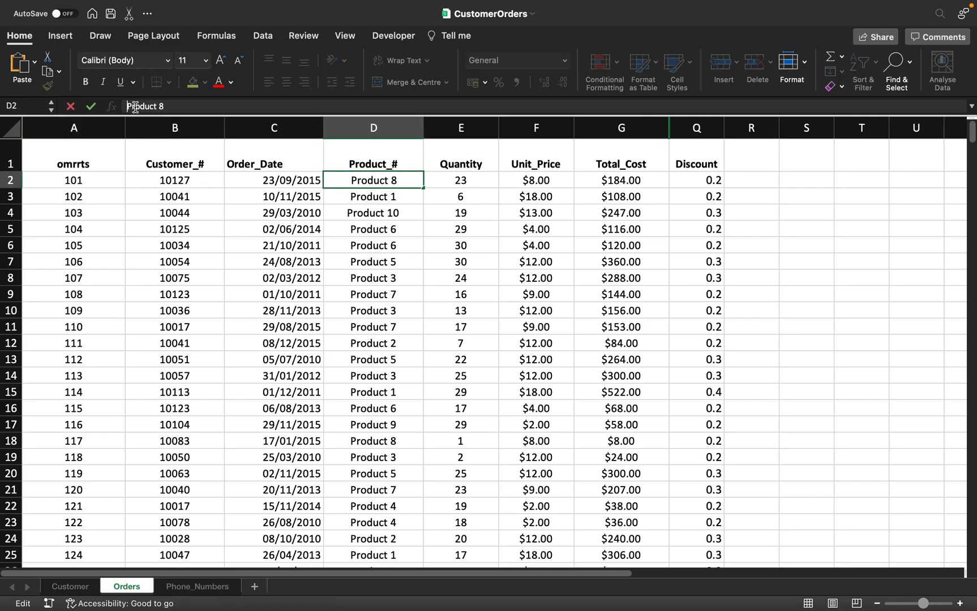
pyautogui.click(390, 198)
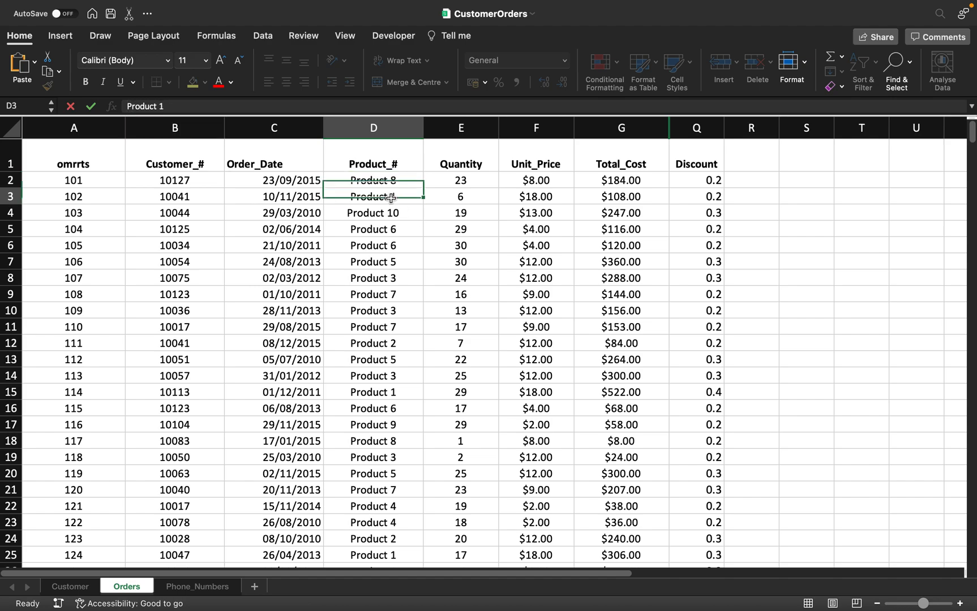
pyautogui.click(126, 106)
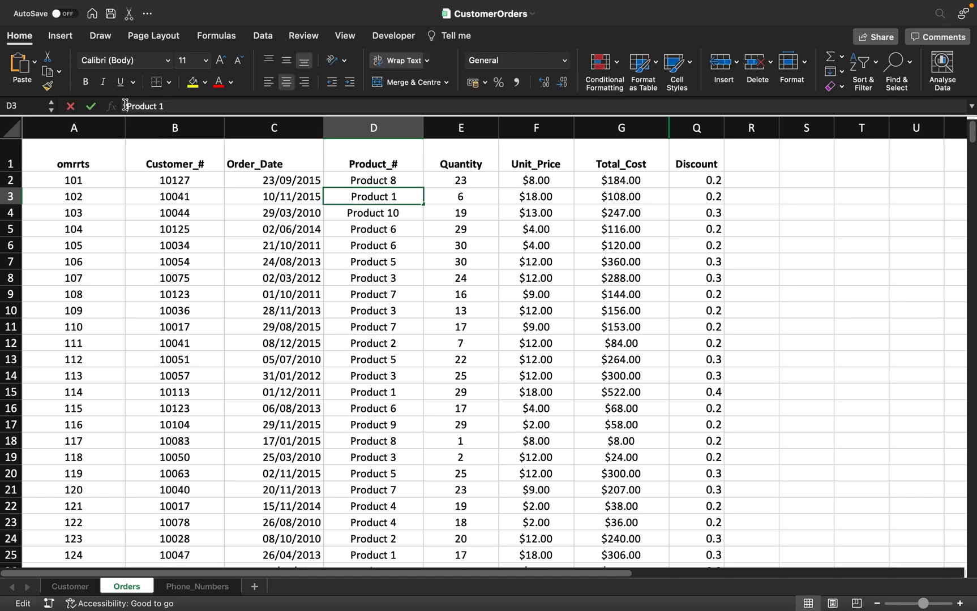
# Clear the whole total cost column G and enter the heading "Total Cost" in G1.
pyautogui.click(473, 180)
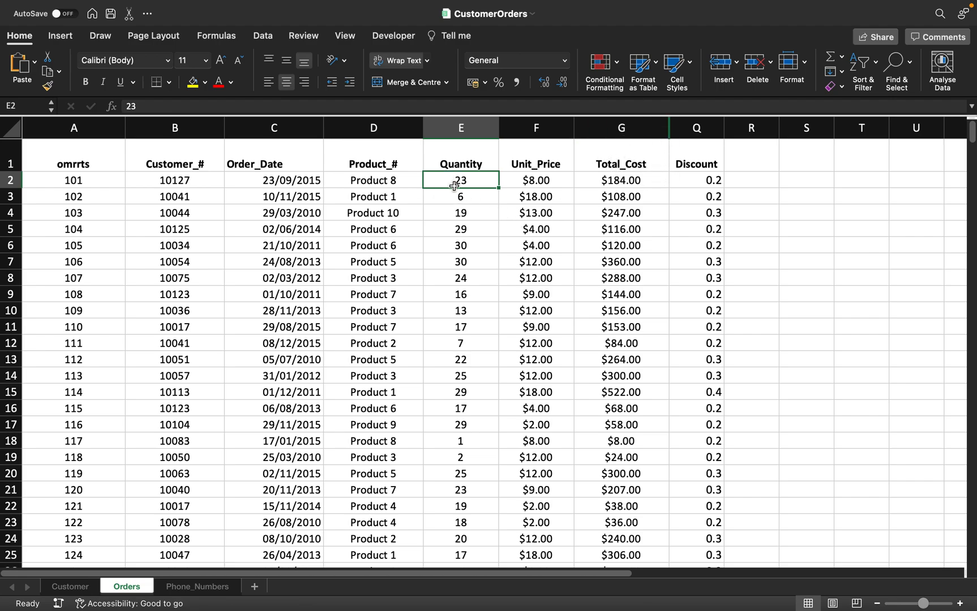
pyautogui.click(628, 165)
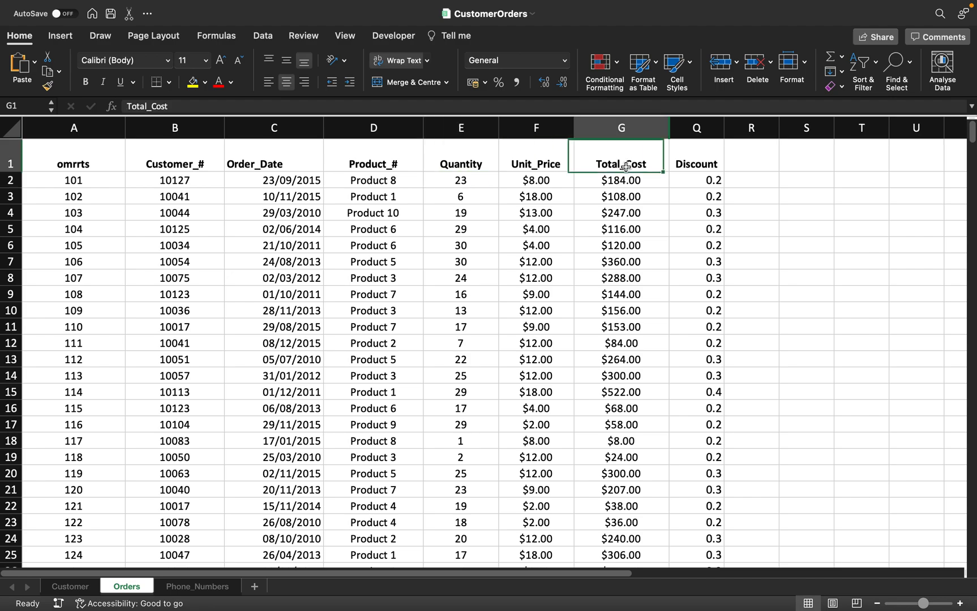
pyautogui.click(621, 137)
pyautogui.press('Delete')
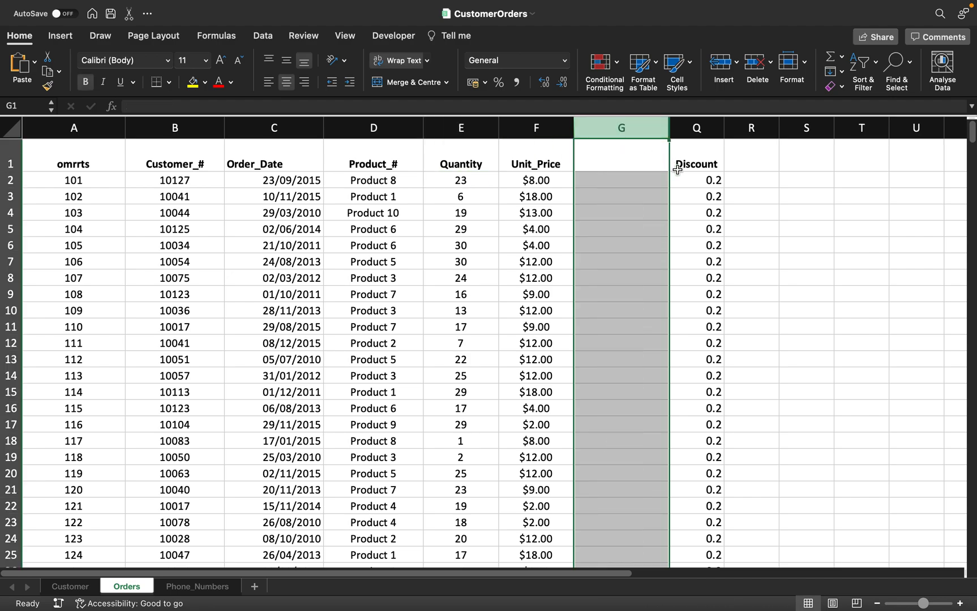
pyautogui.click(616, 164)
pyautogui.write('Total')
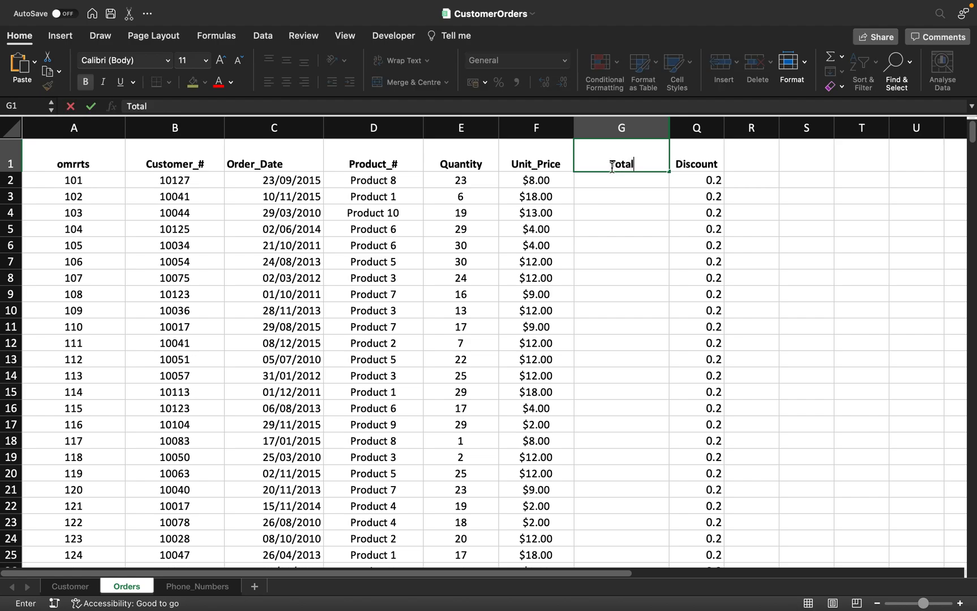
pyautogui.write(' Cost')
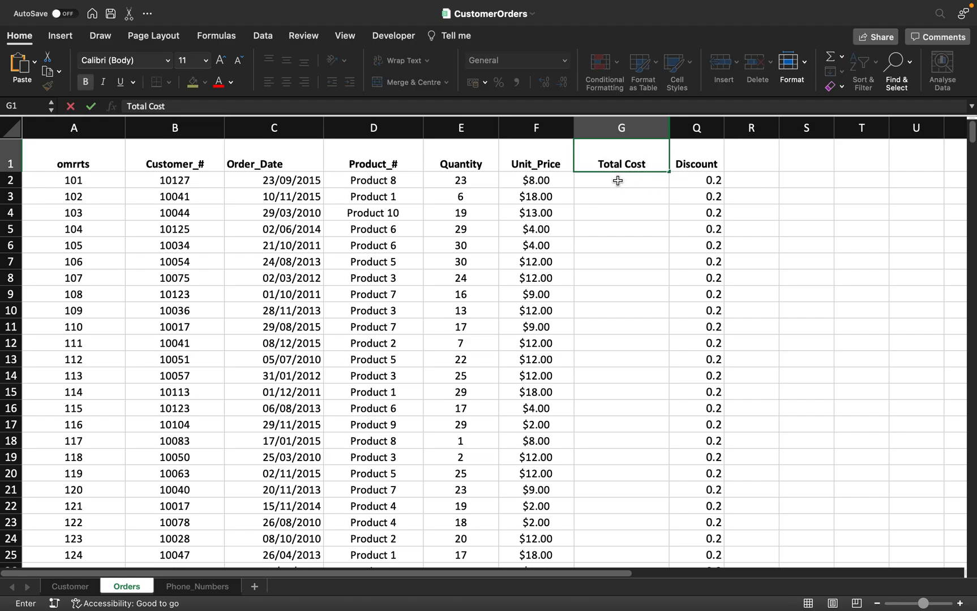
pyautogui.press('Return')
# Clear the whole discount column Q and enter the heading "Discount" in Q1.
pyautogui.click(697, 164)
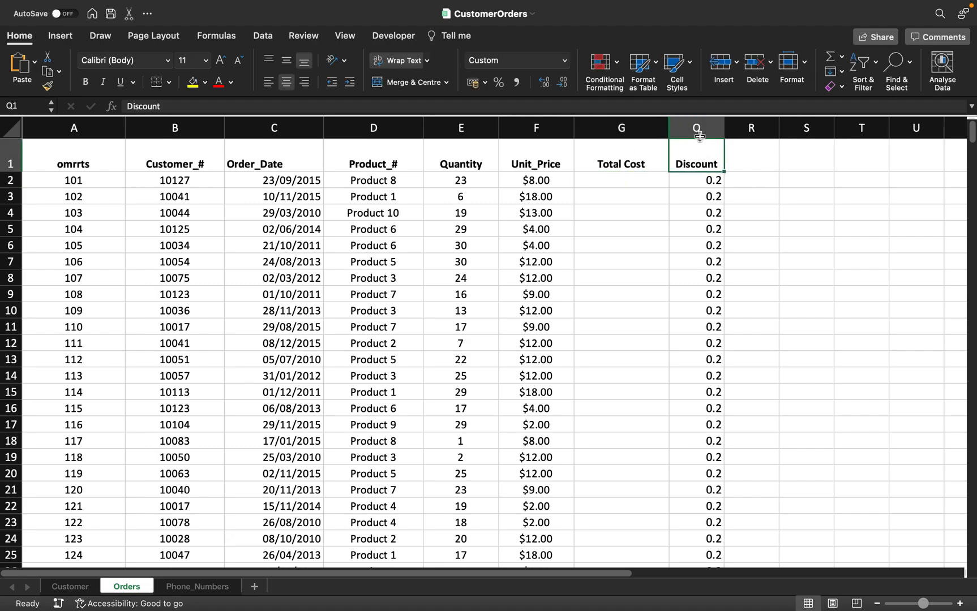
pyautogui.click(698, 128)
pyautogui.press('Delete')
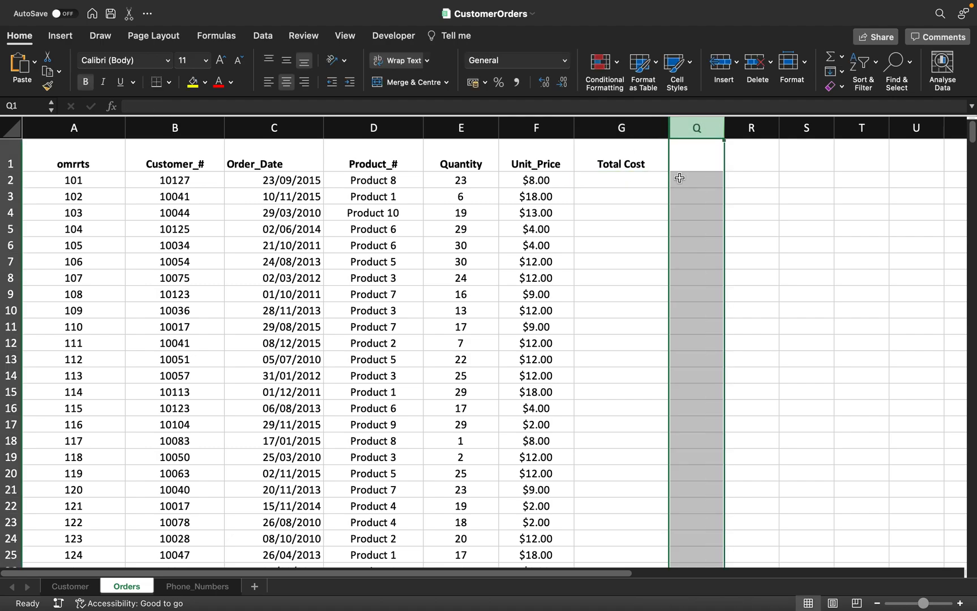
pyautogui.click(700, 169)
pyautogui.write('Di')
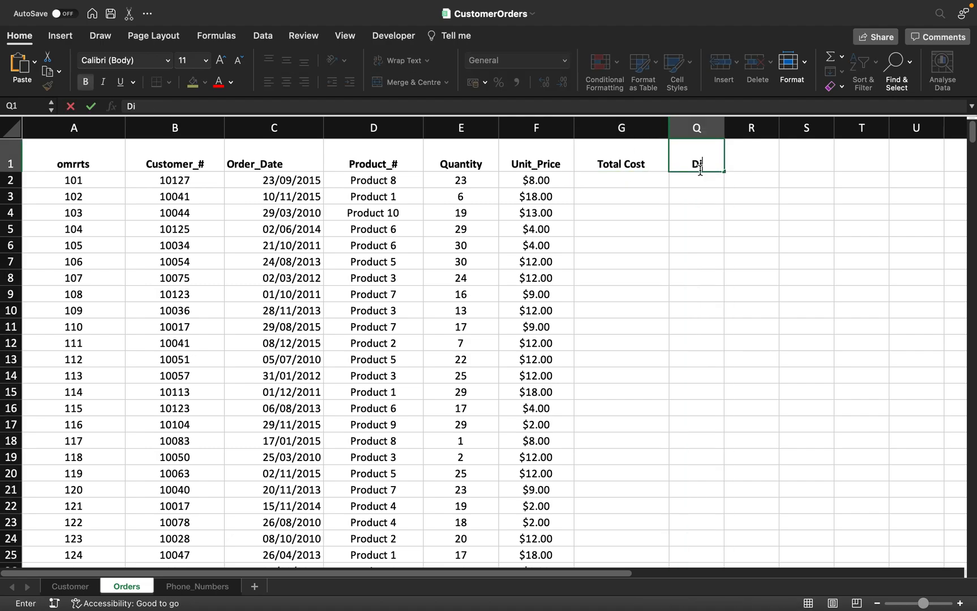
pyautogui.write('scount')
pyautogui.press('Return')
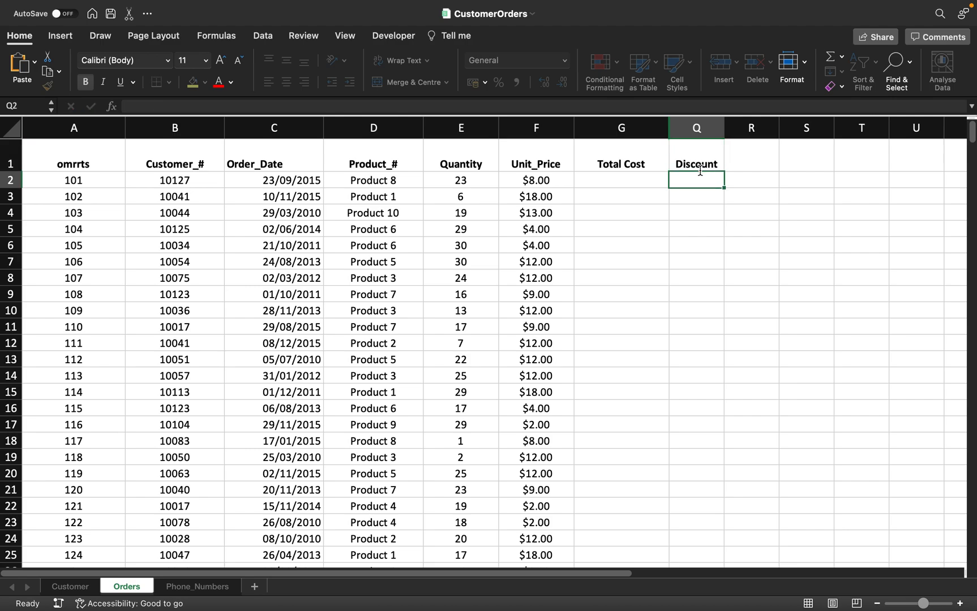
# Calculate the first order's total cost in G2 with the formula =E2*F2, multiplying quantity by unit price.
pyautogui.press('Left')
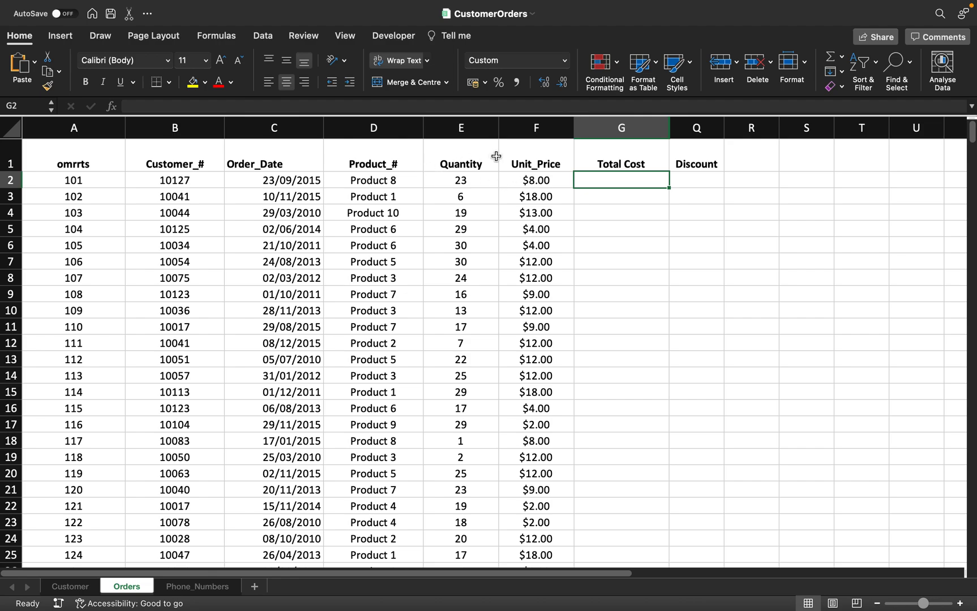
pyautogui.click(478, 175)
pyautogui.click(541, 180)
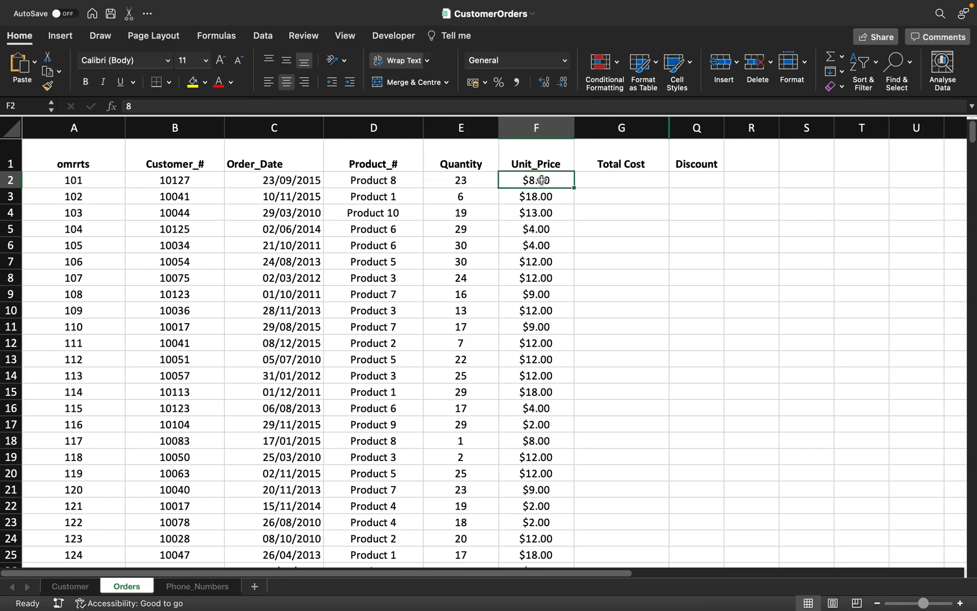
pyautogui.click(595, 181)
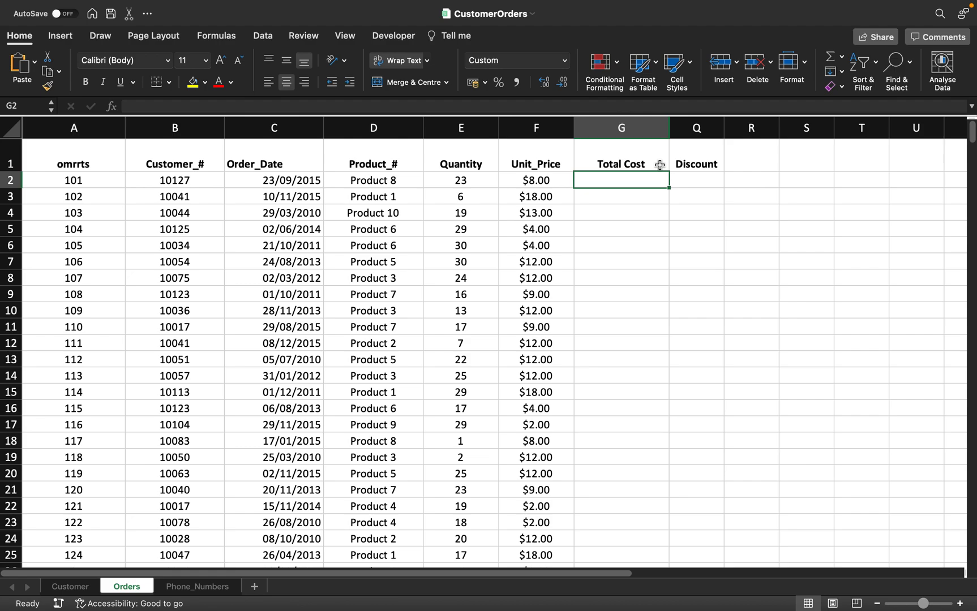
pyautogui.write('=')
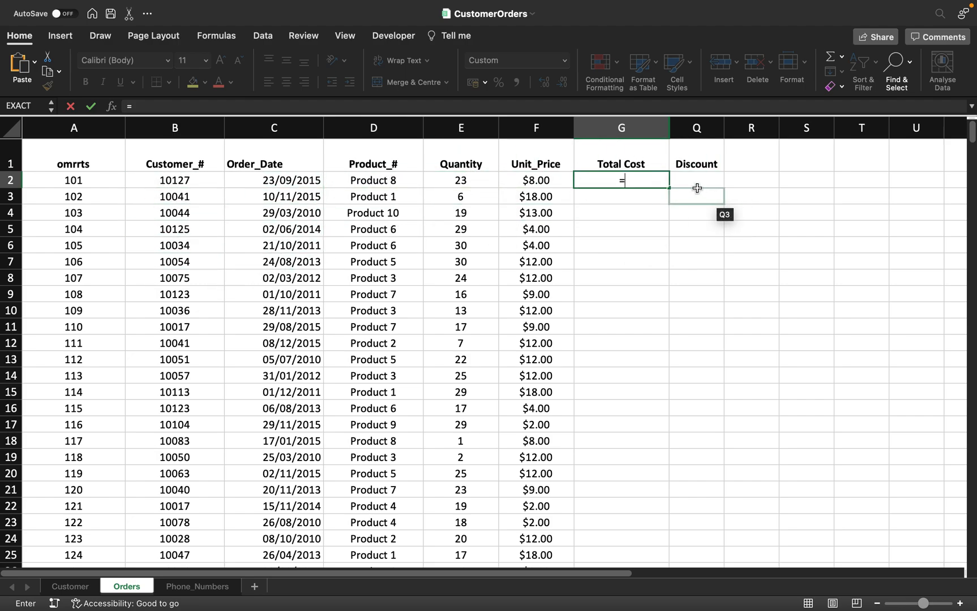
pyautogui.click(464, 179)
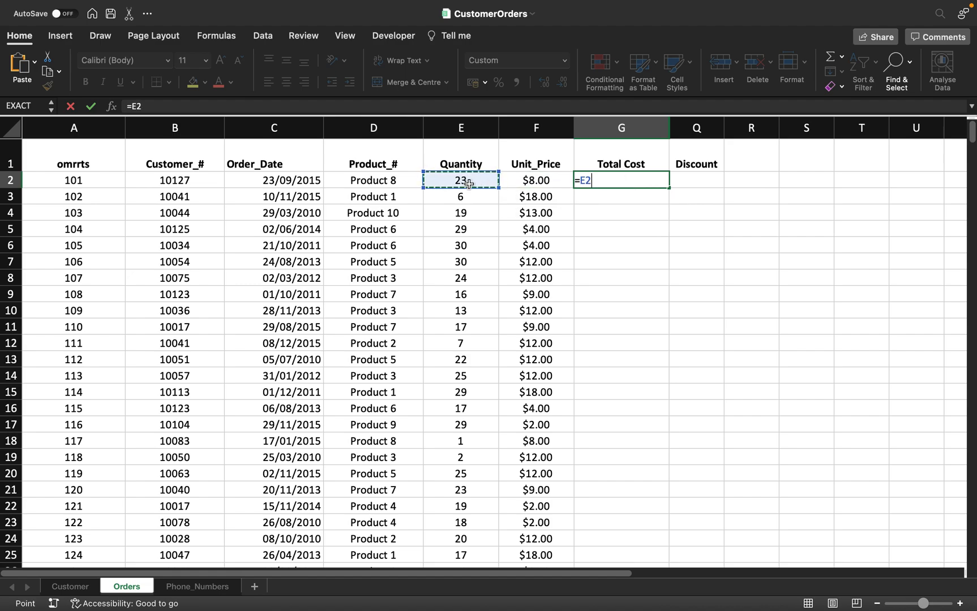
pyautogui.write('*')
pyautogui.click(538, 181)
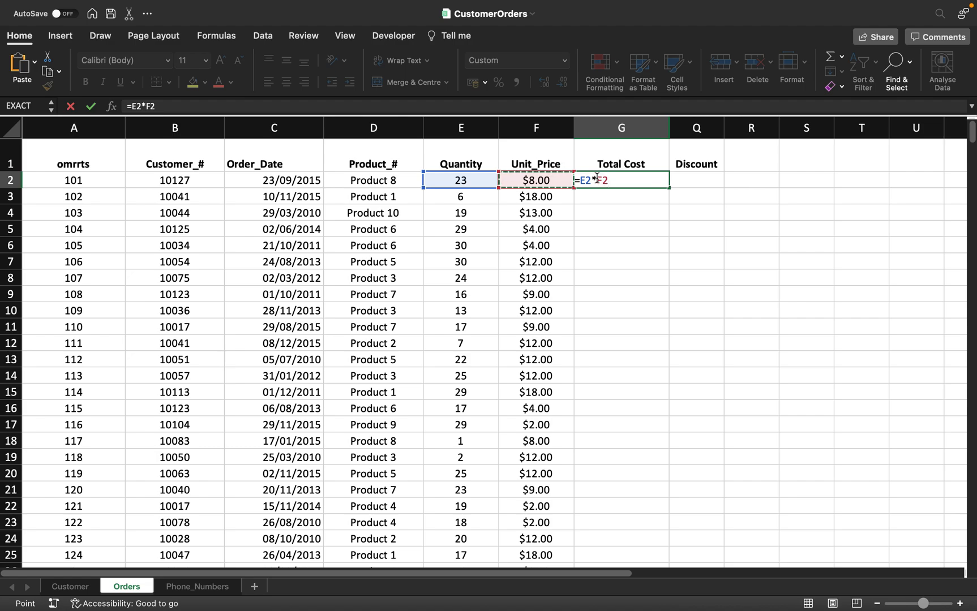
pyautogui.press('Return')
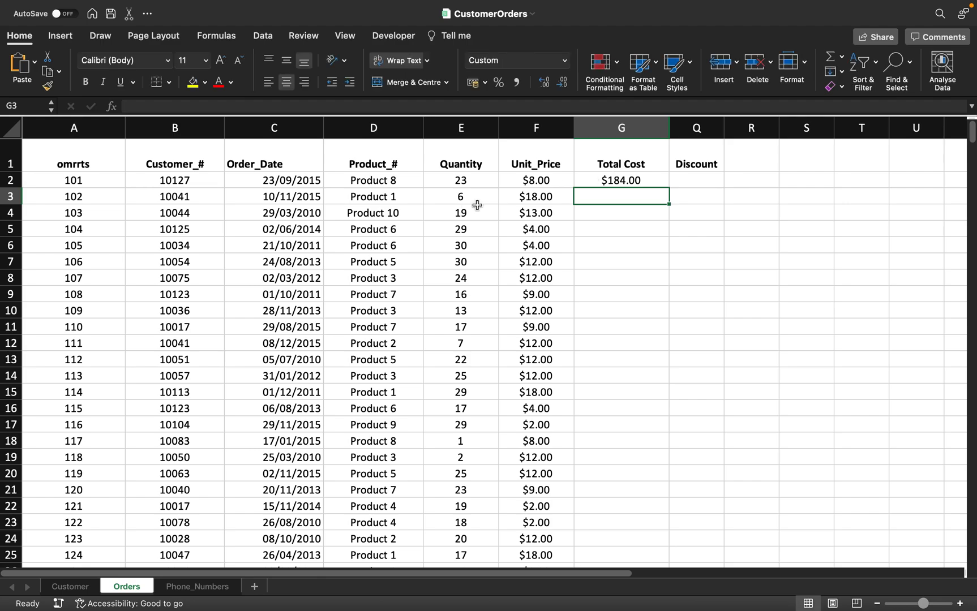
# Inspect cells E2 and F2, the quantity and unit price referenced by the total cost formula.
pyautogui.click(465, 179)
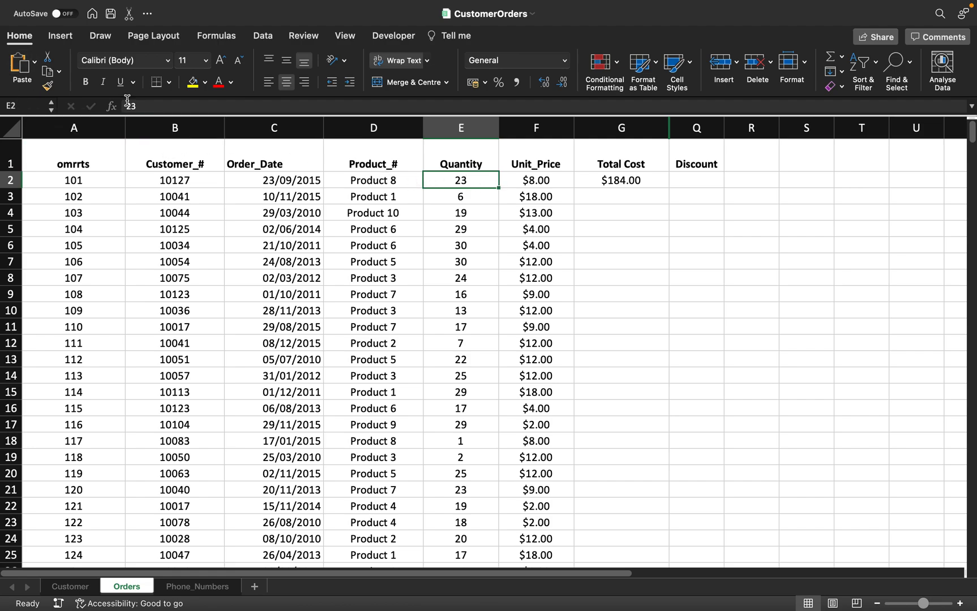
pyautogui.click(538, 185)
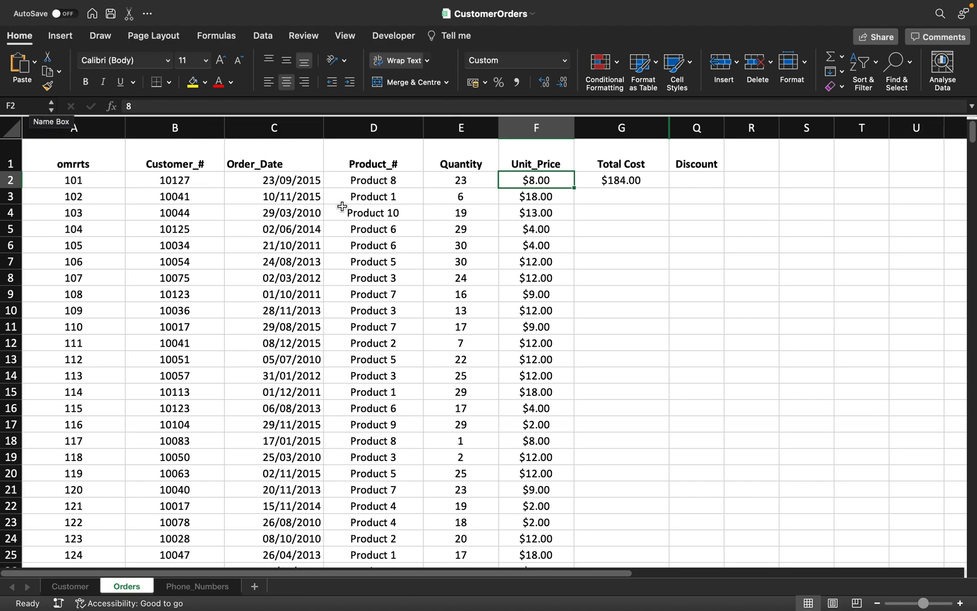
# Calculate the second order's total cost in G3 with the formula =E3*F3.
pyautogui.click(616, 189)
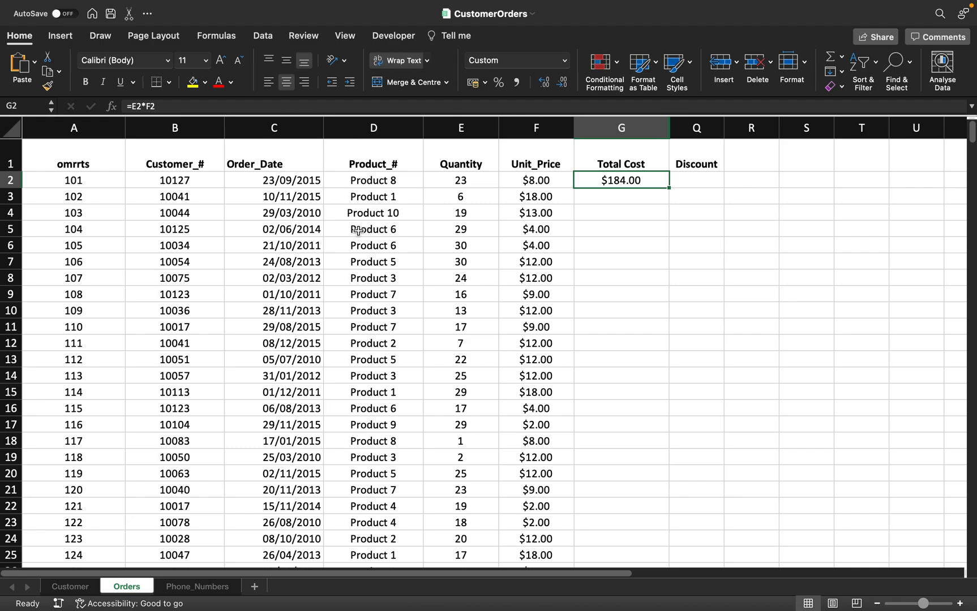
pyautogui.click(614, 197)
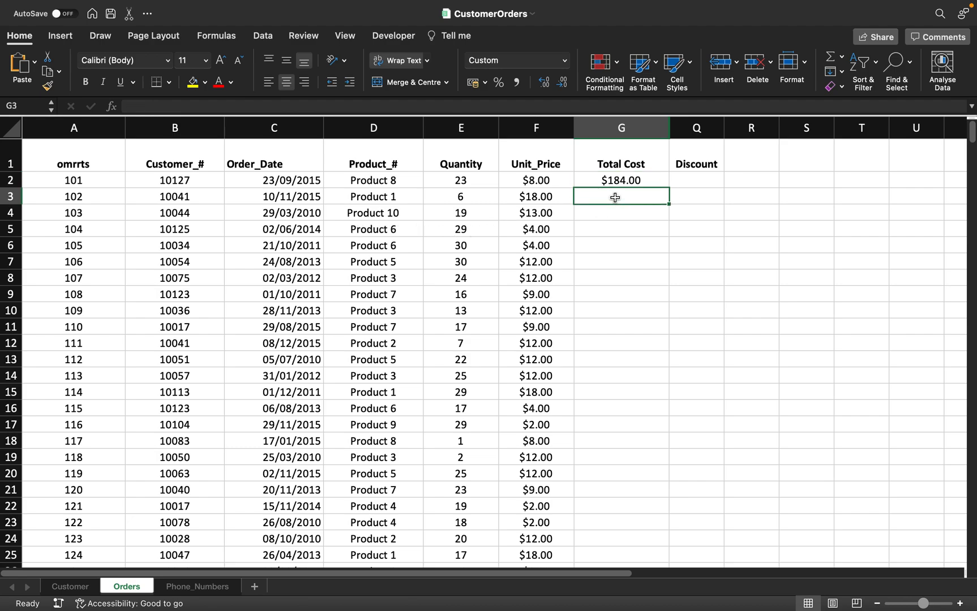
pyautogui.write('=')
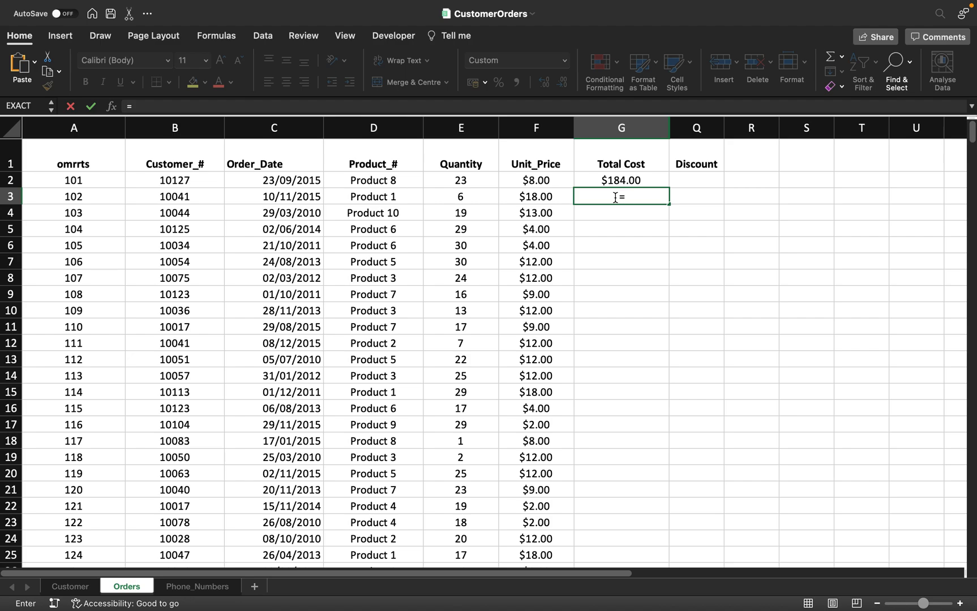
pyautogui.click(479, 198)
pyautogui.write('*')
pyautogui.click(512, 197)
pyautogui.press('Return')
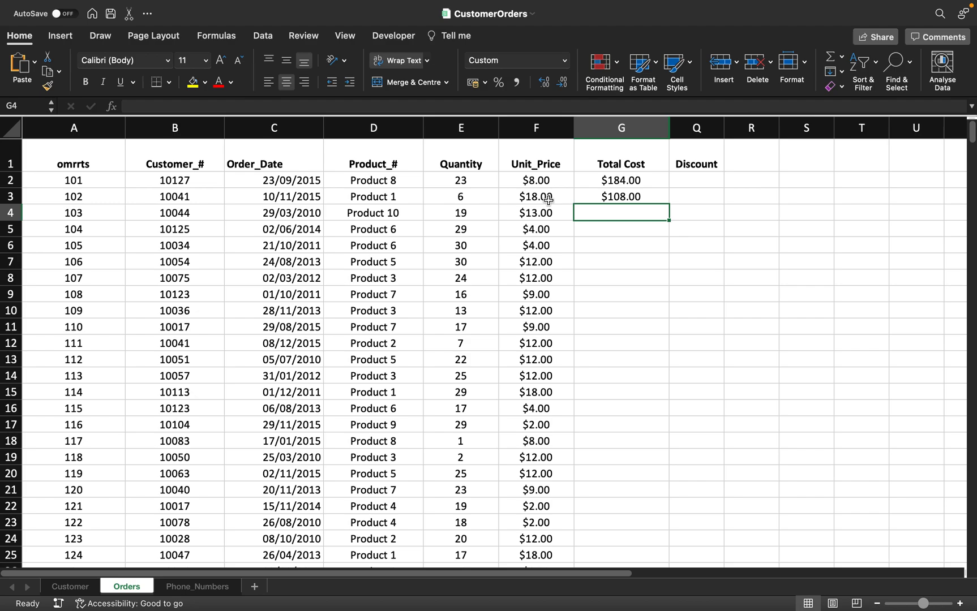
# Fill the total cost formula from G2 into G3 only, and clear G3 again.
pyautogui.click(614, 180)
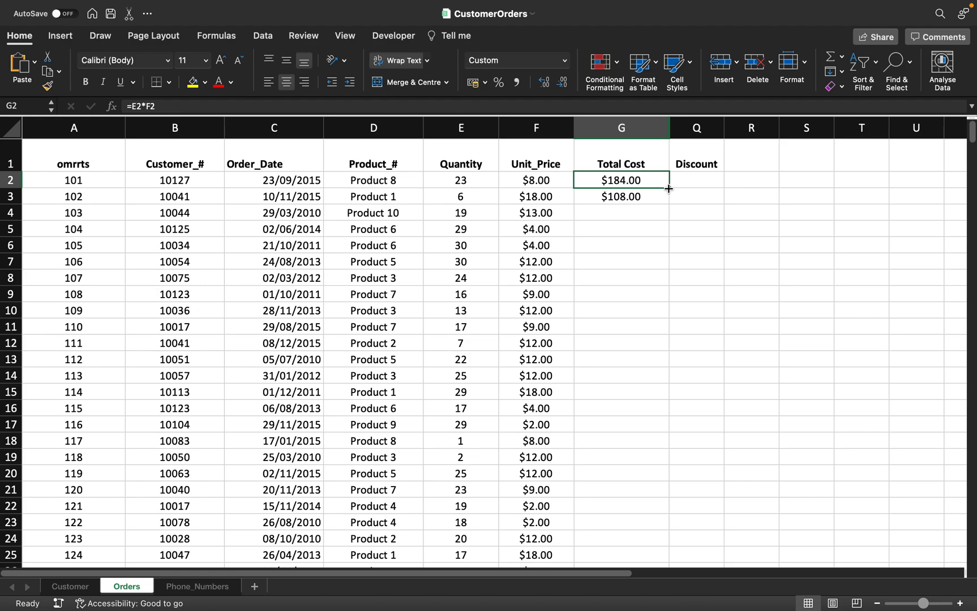
pyautogui.moveTo(668, 189); pyautogui.dragTo(669, 205)
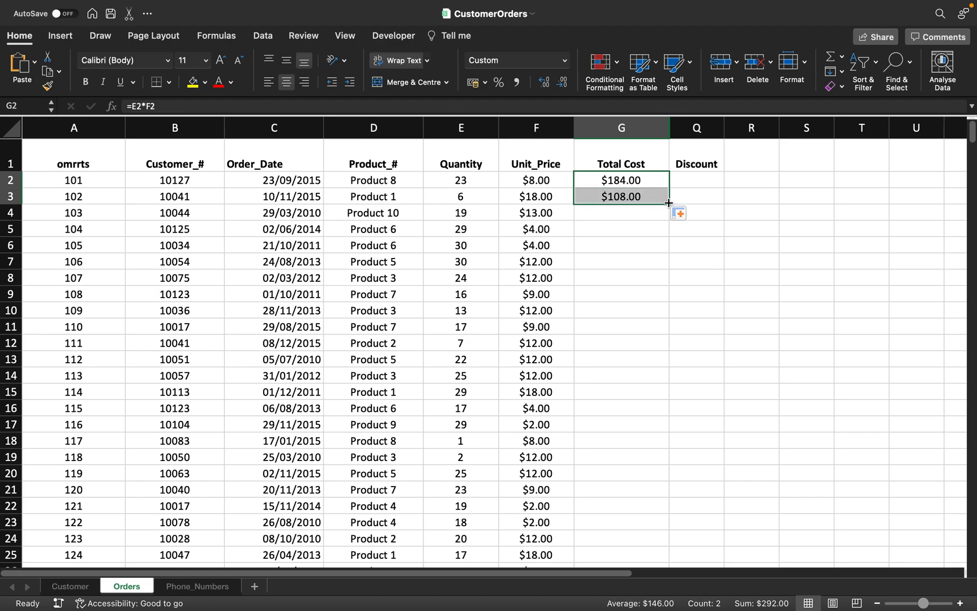
pyautogui.click(640, 198)
pyautogui.press('Delete')
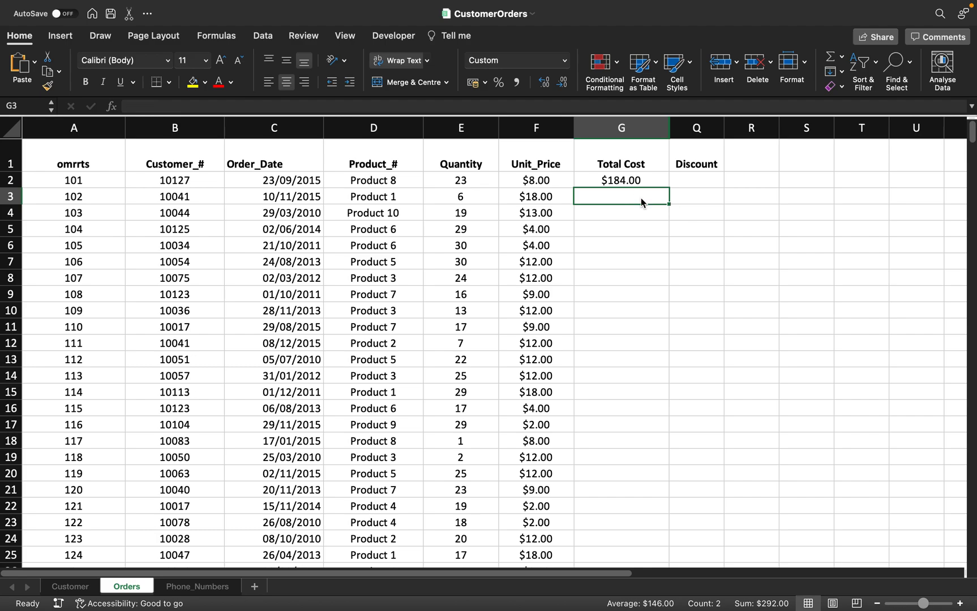
# Fill the total cost formula from G2 down column G to the last order row.
pyautogui.click(638, 183)
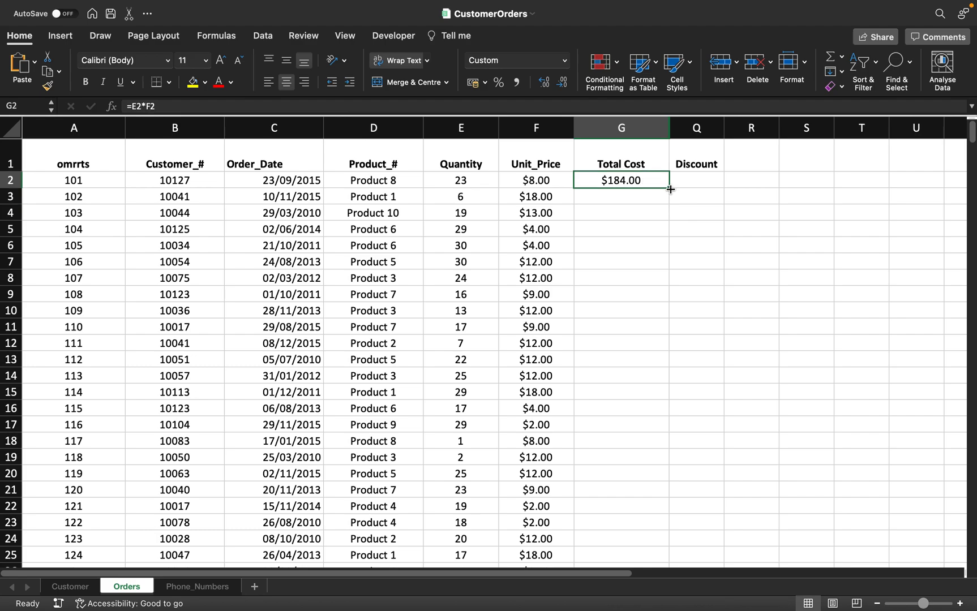
pyautogui.doubleClick(670, 189)
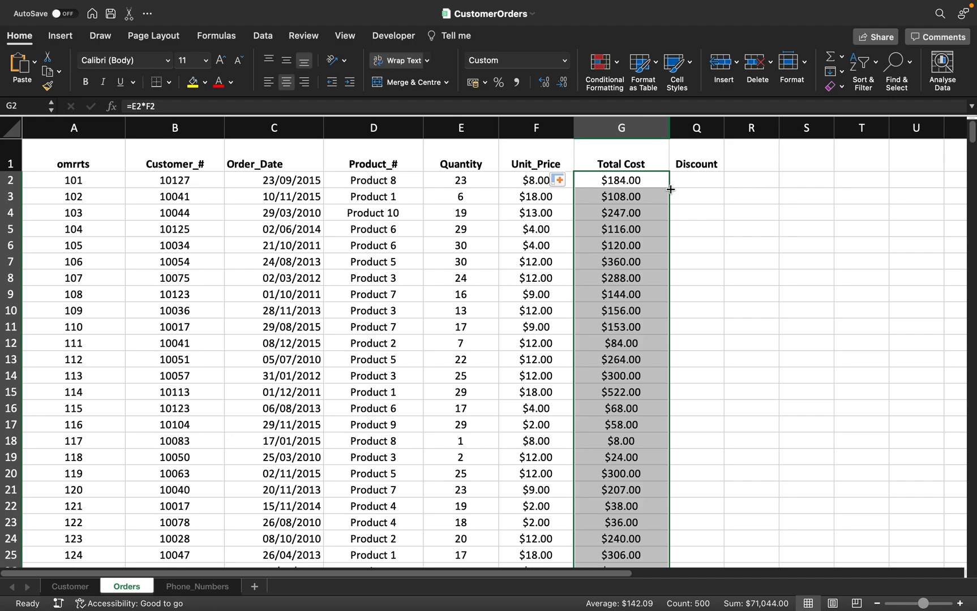
# Inspect the cell references in the filled total cost formulas from G3 down to G13.
pyautogui.click(635, 196)
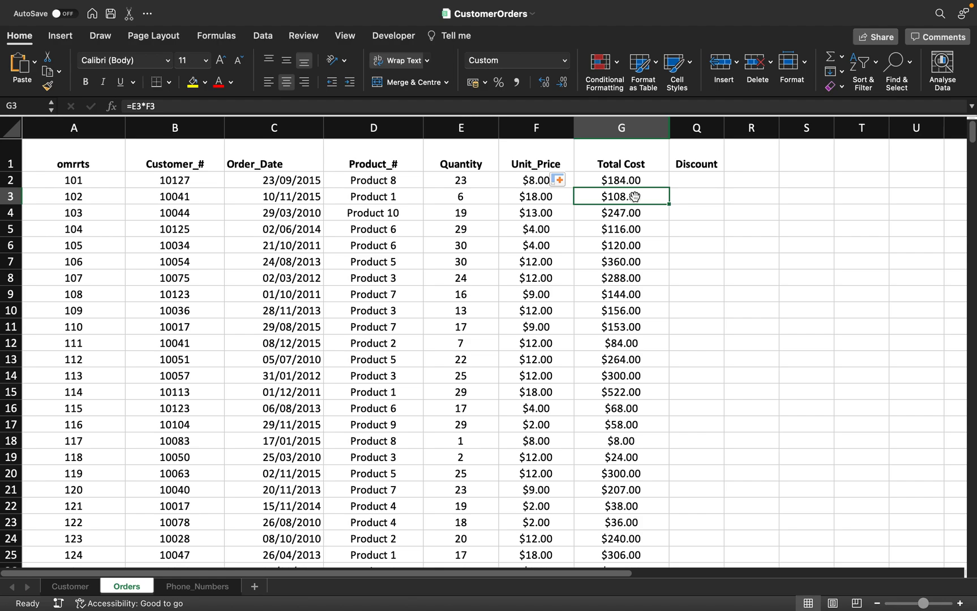
pyautogui.press('Down')
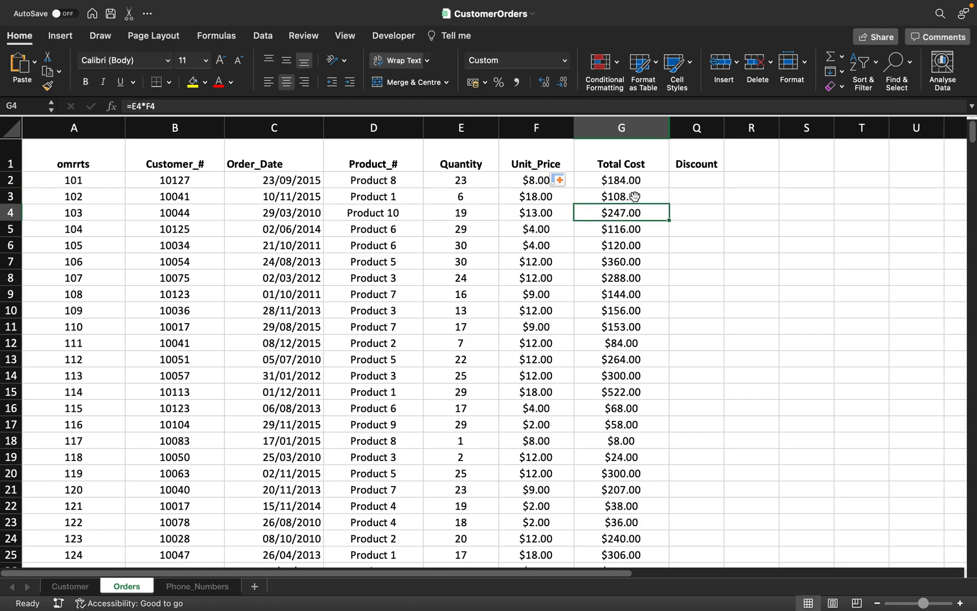
pyautogui.press('Down')
pyautogui.press('Down')
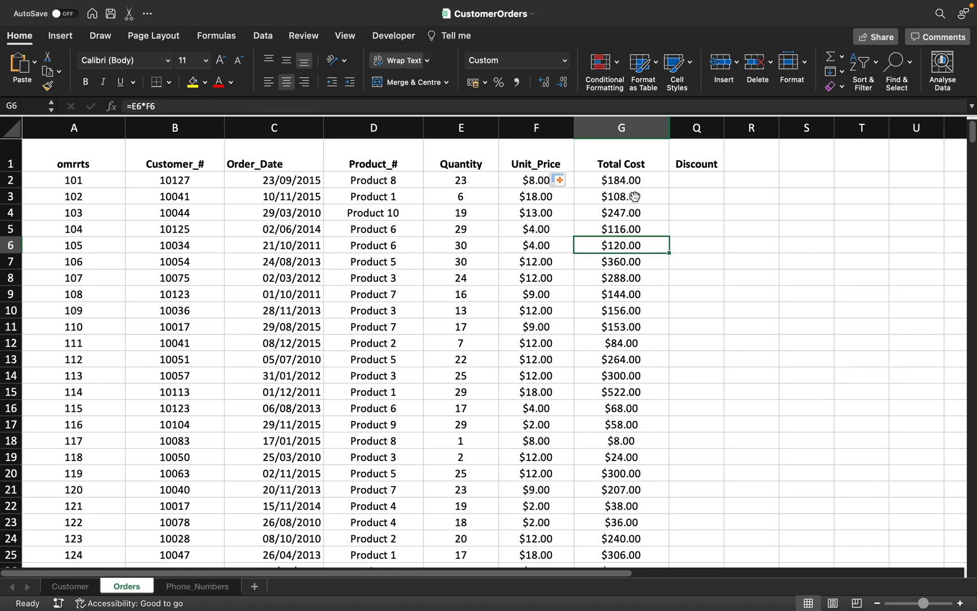
pyautogui.press('Down')
pyautogui.press('Down')
pyautogui.press('Down')
pyautogui.press('Down')
pyautogui.press('Down')
pyautogui.press('Down')
pyautogui.press('Down')
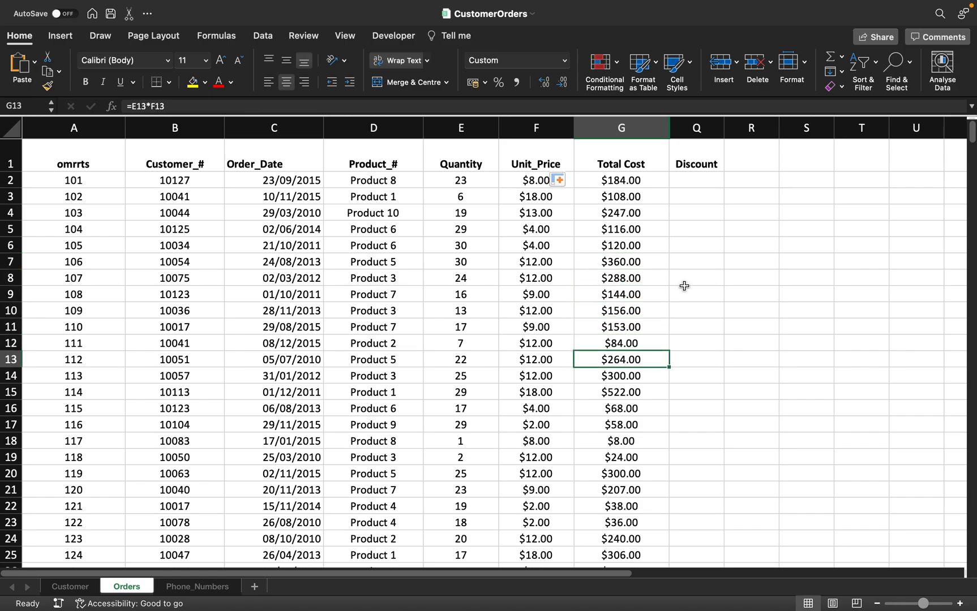
# Look through the Total Cost column down to the last order and return to the first rows.
pyautogui.scroll(-20, 682, 286)
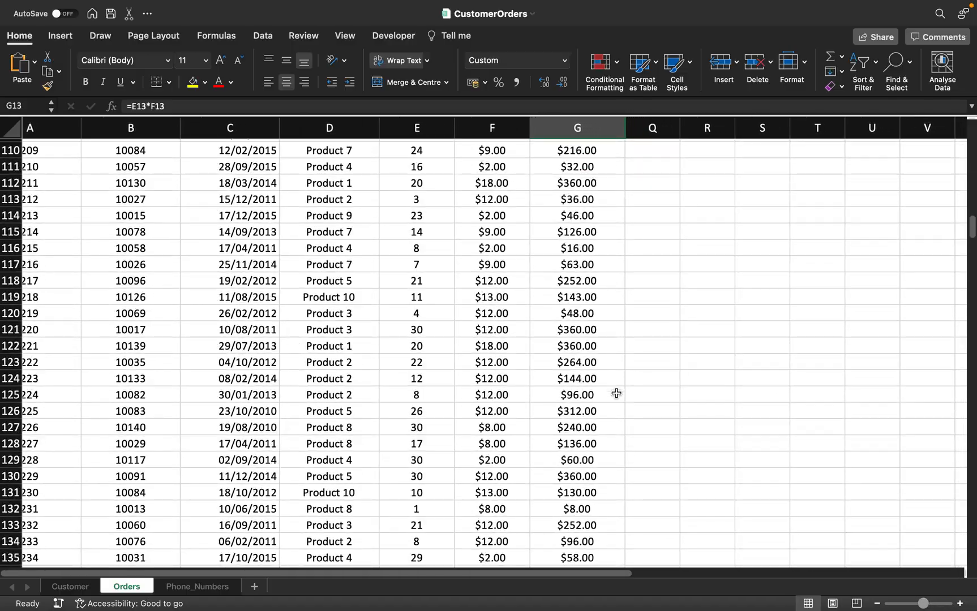
pyautogui.scroll(-20, 616, 393)
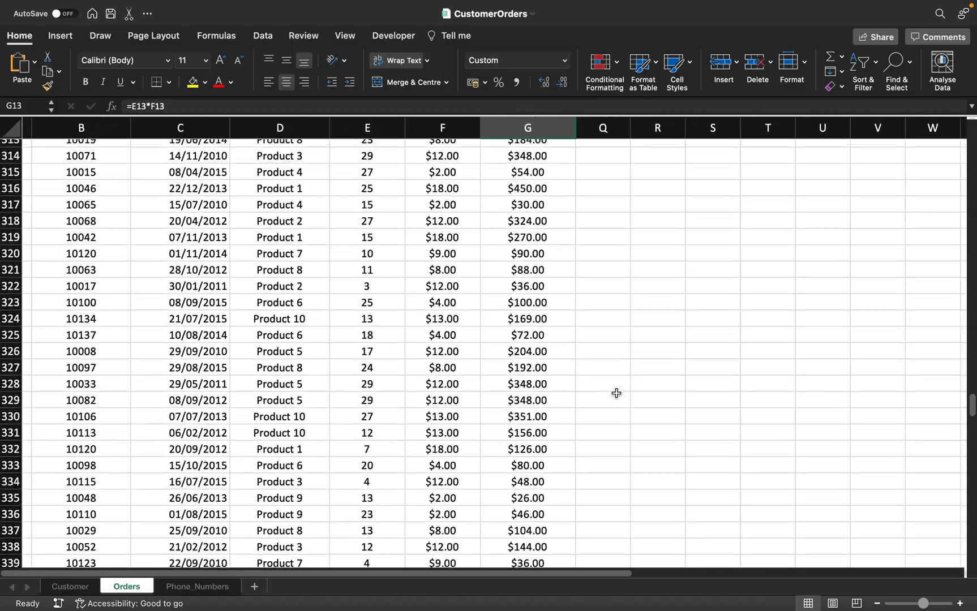
pyautogui.scroll(-20, 616, 393)
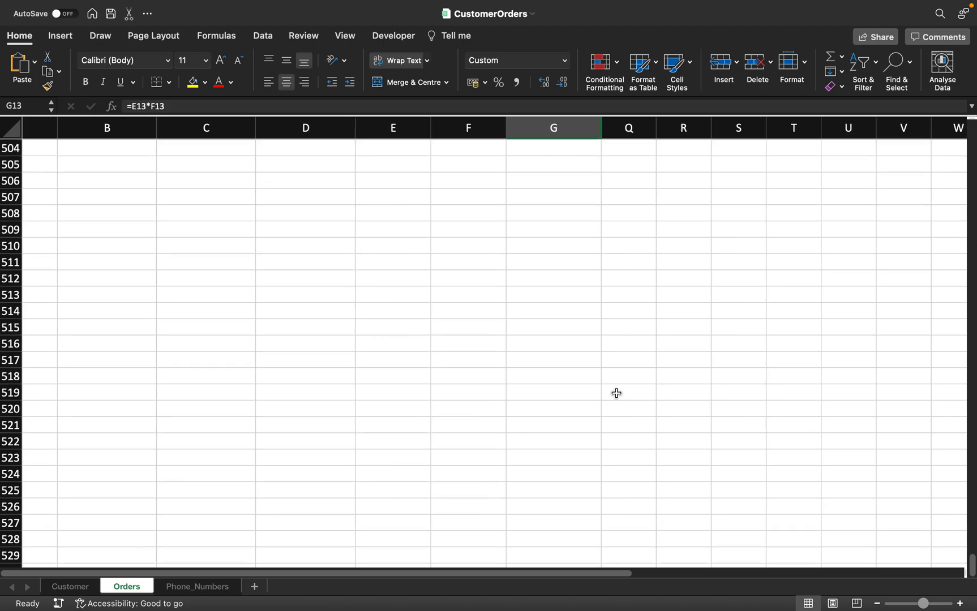
pyautogui.scroll(5, 616, 392)
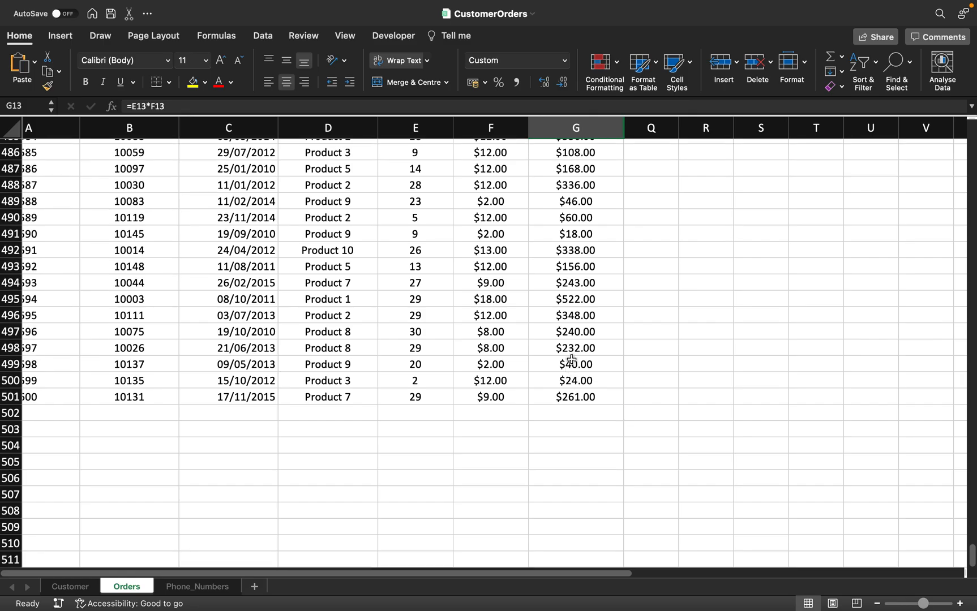
pyautogui.scroll(20, 575, 387)
pyautogui.scroll(2, 572, 359)
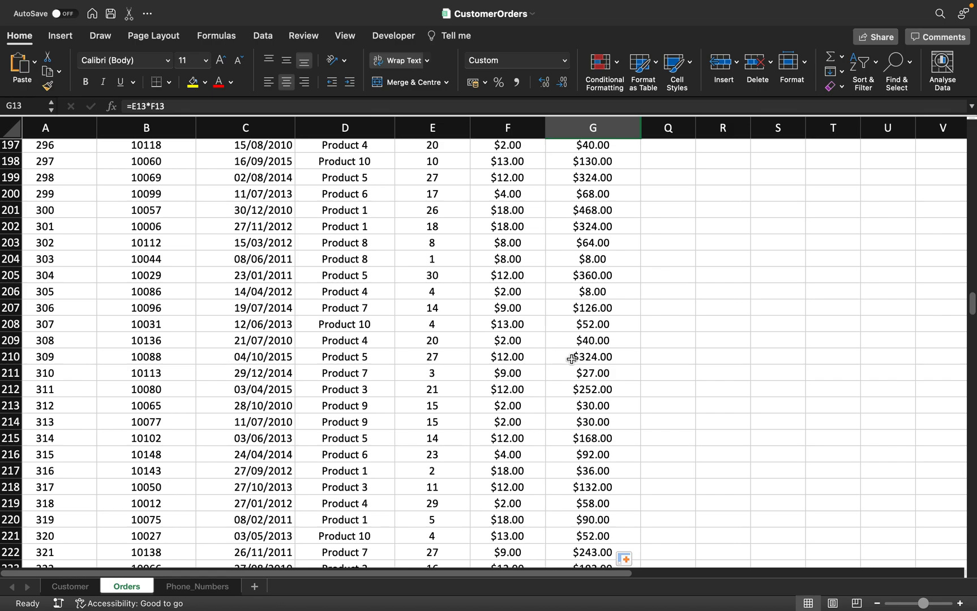
pyautogui.scroll(20, 572, 358)
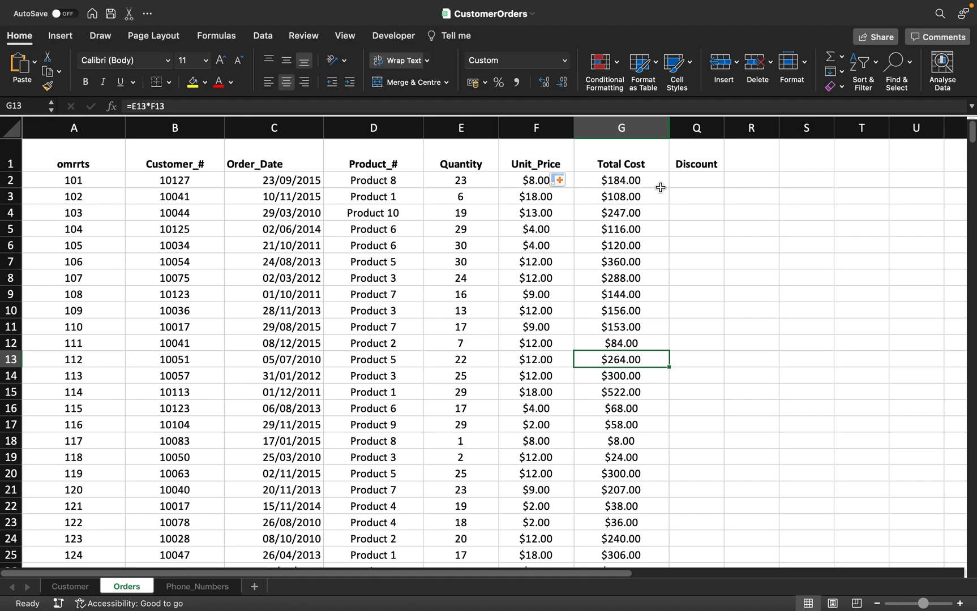
pyautogui.click(704, 186)
pyautogui.write('=')
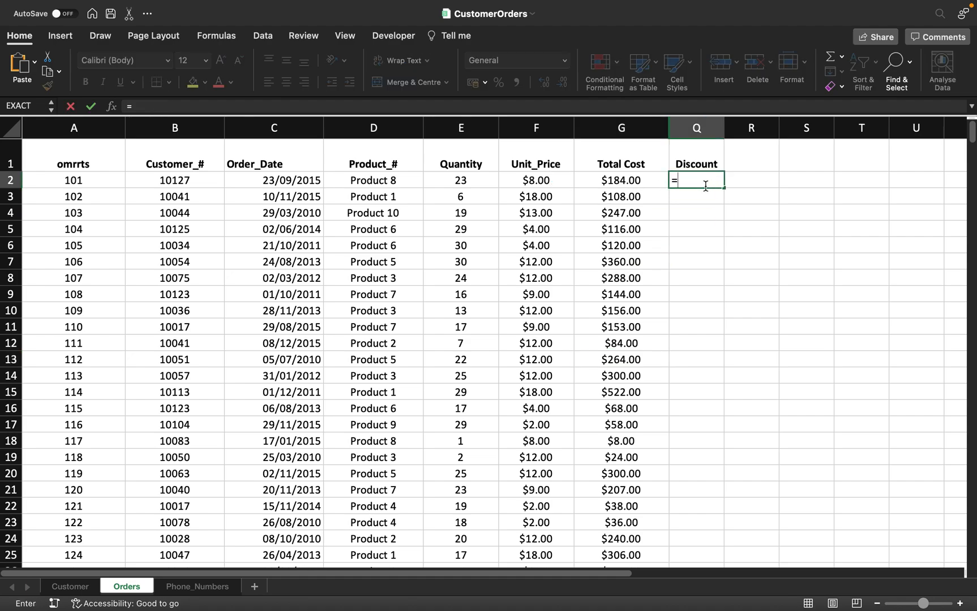
pyautogui.press('BackSpace')
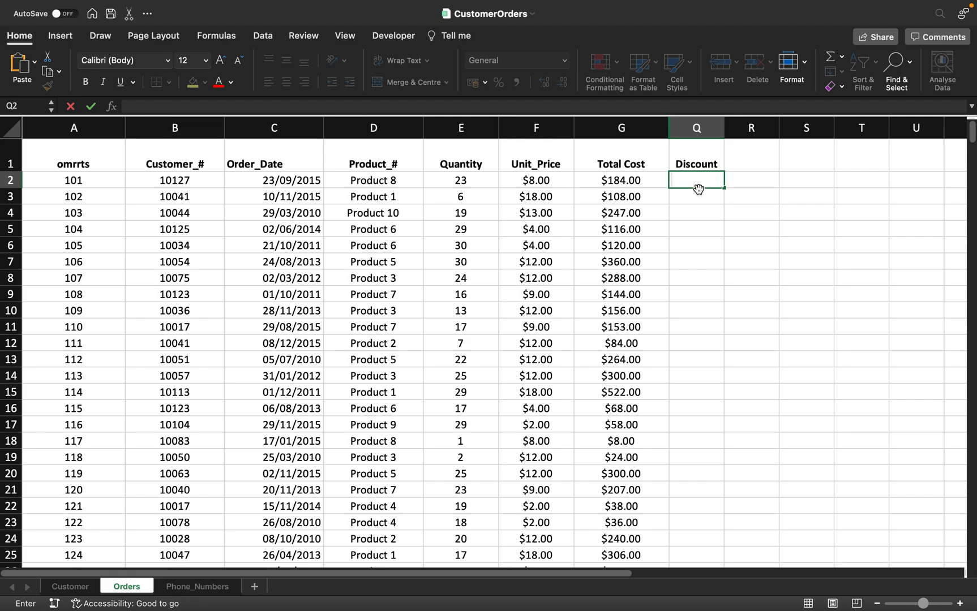
pyautogui.click(690, 168)
pyautogui.click(743, 164)
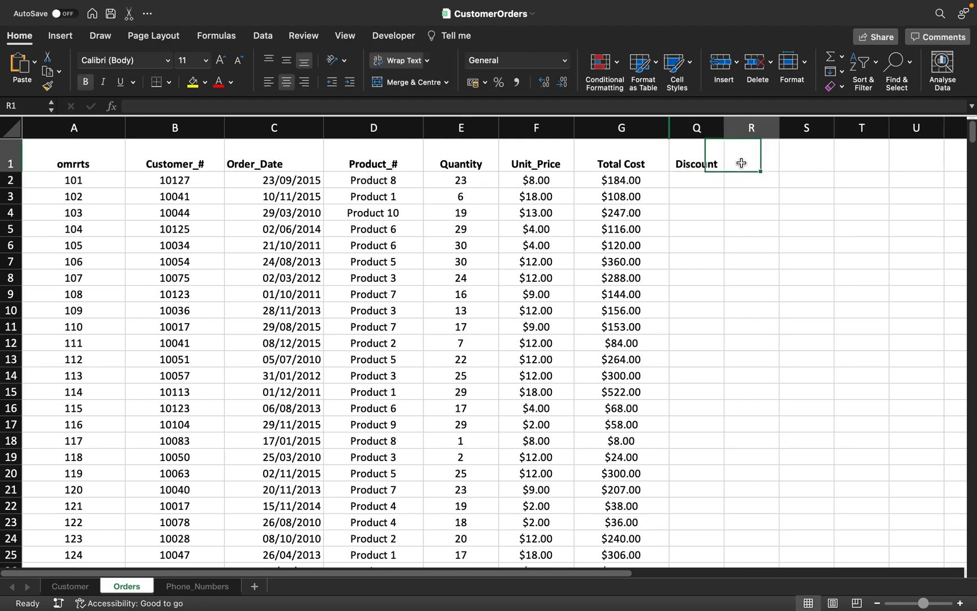
# Switch to the Customer sheet and review its column headings from First Name to Country.
pyautogui.click(74, 588)
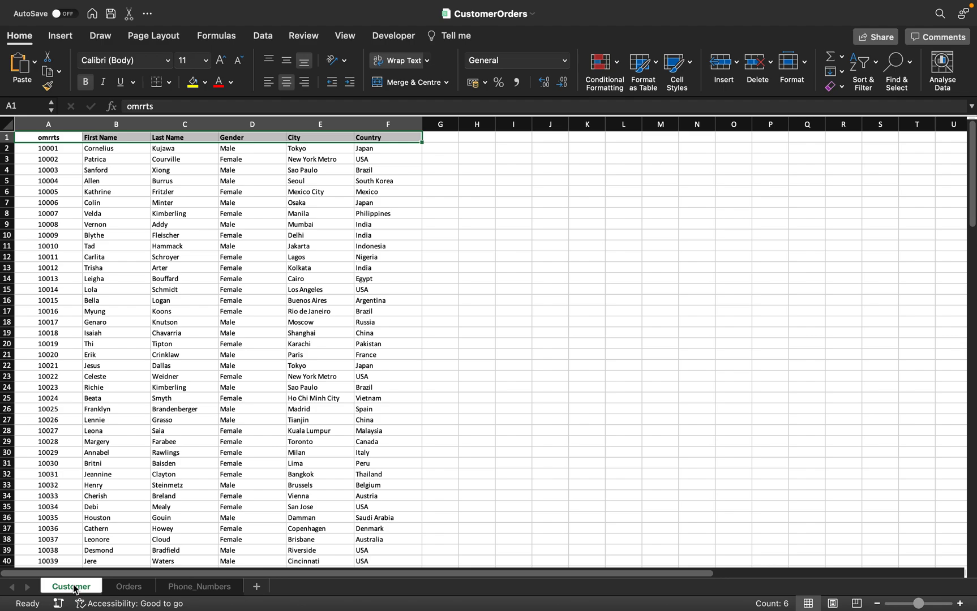
pyautogui.click(121, 138)
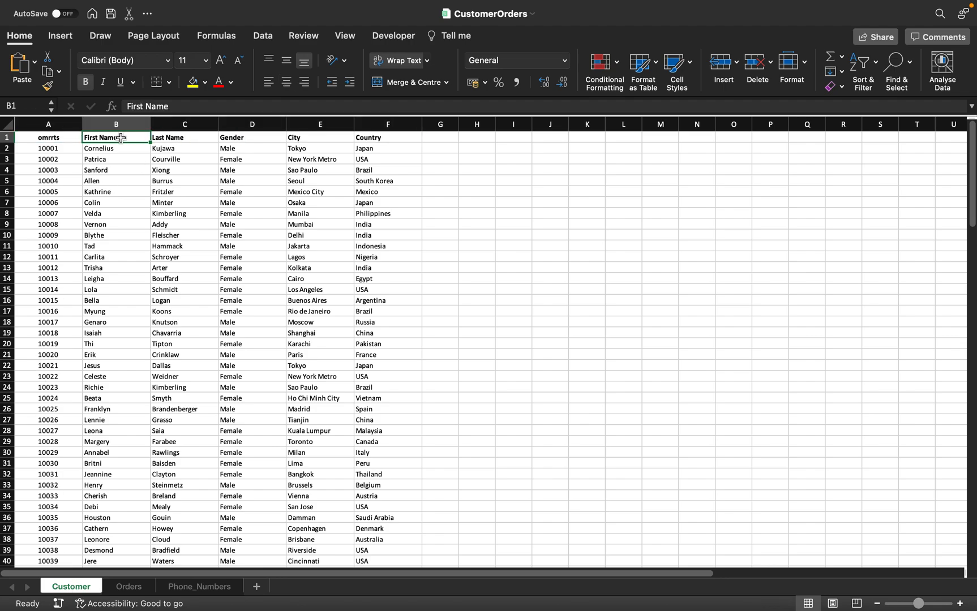
pyautogui.click(173, 140)
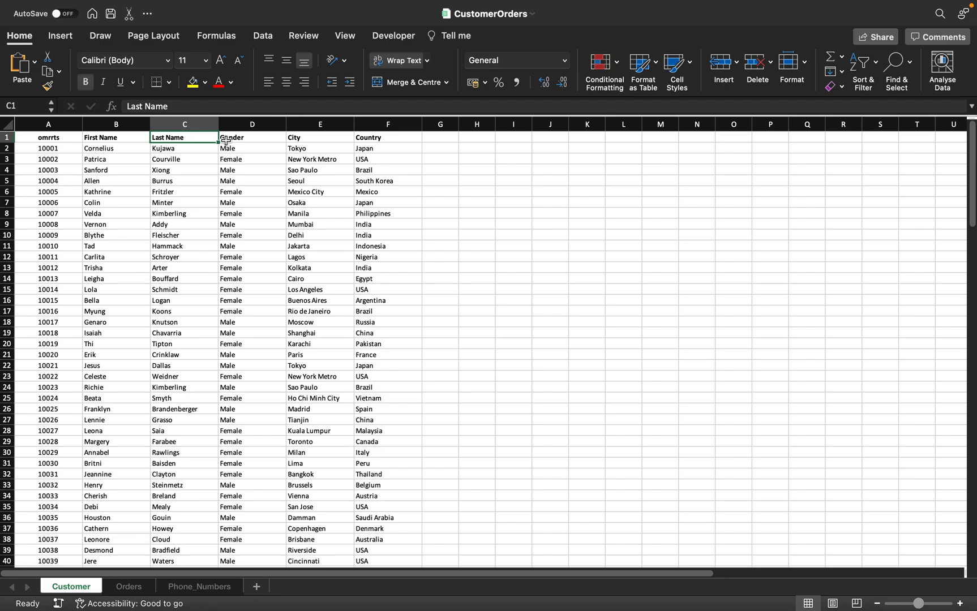
pyautogui.click(227, 140)
pyautogui.click(308, 136)
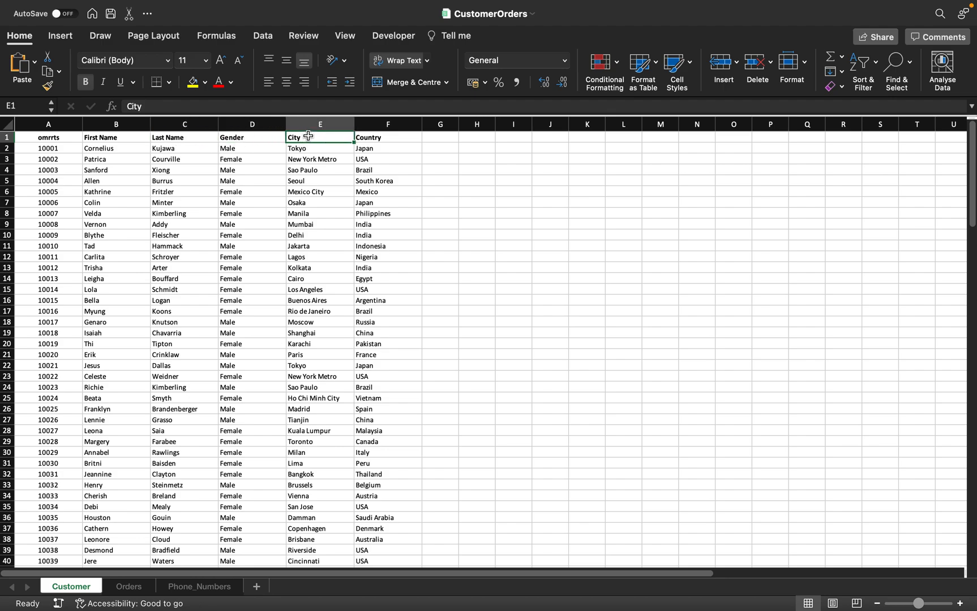
pyautogui.click(383, 139)
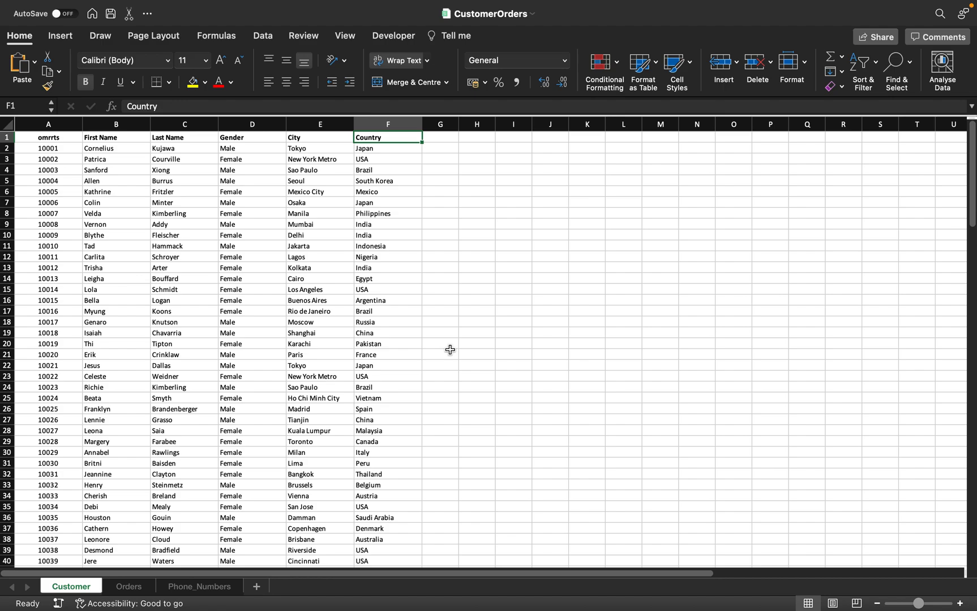
pyautogui.click(110, 140)
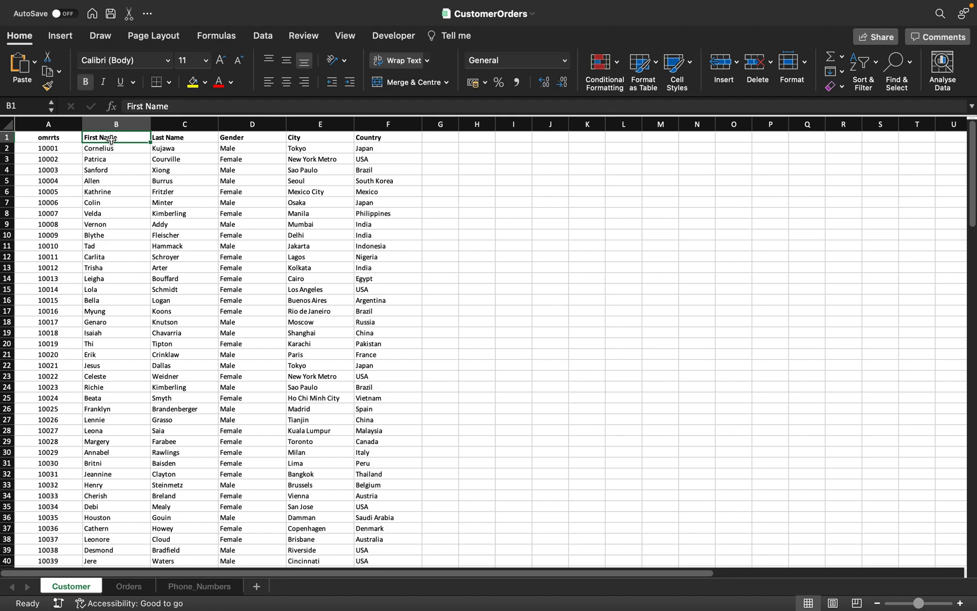
pyautogui.click(179, 141)
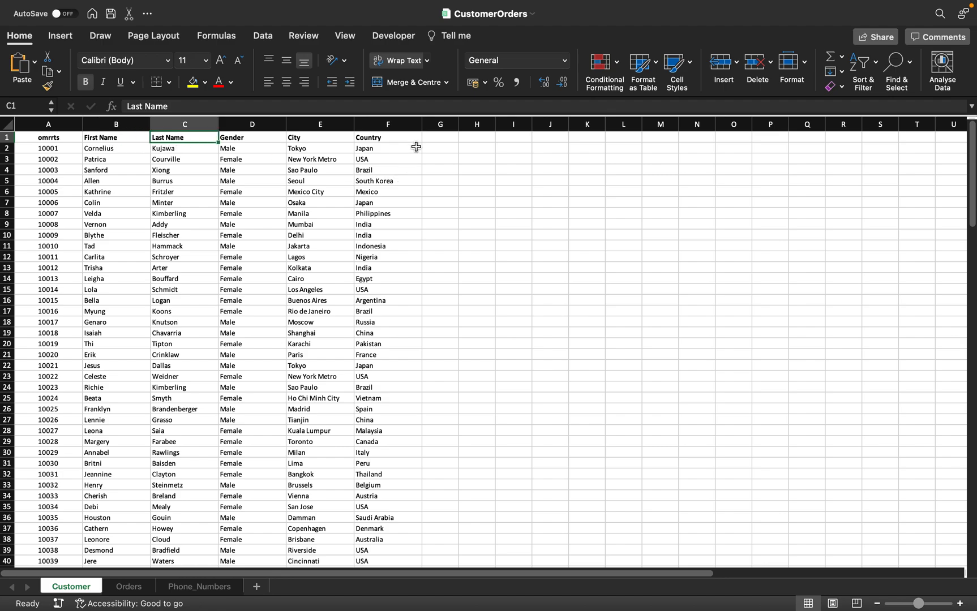
# Add a new column to the customer data by entering the heading "FullName" in G1.
pyautogui.click(438, 137)
pyautogui.write('FullName')
pyautogui.press('Return')
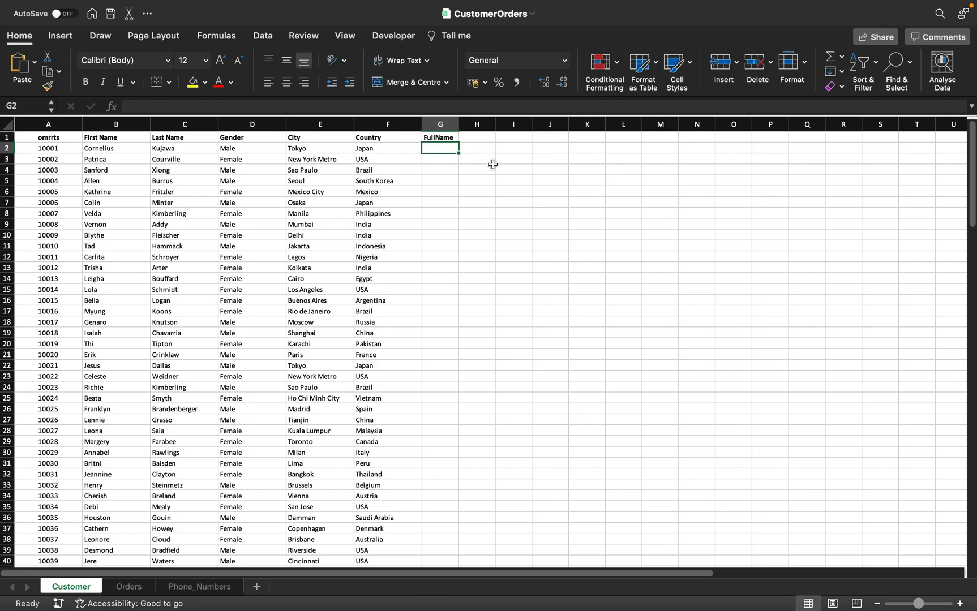
# Check the first customer's first and last name cells, B2 and C2.
pyautogui.click(102, 148)
pyautogui.click(166, 149)
pyautogui.click(127, 149)
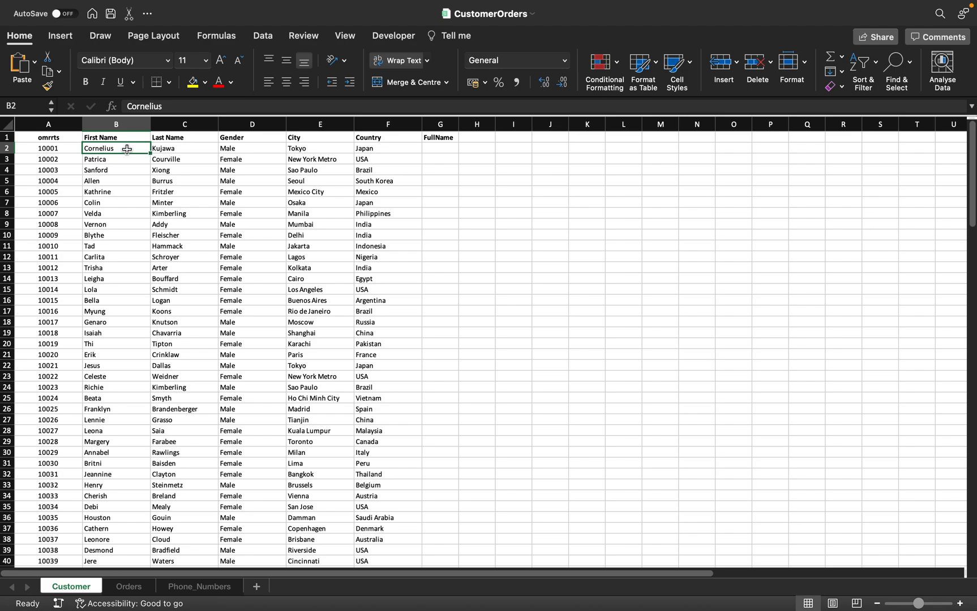
pyautogui.click(191, 148)
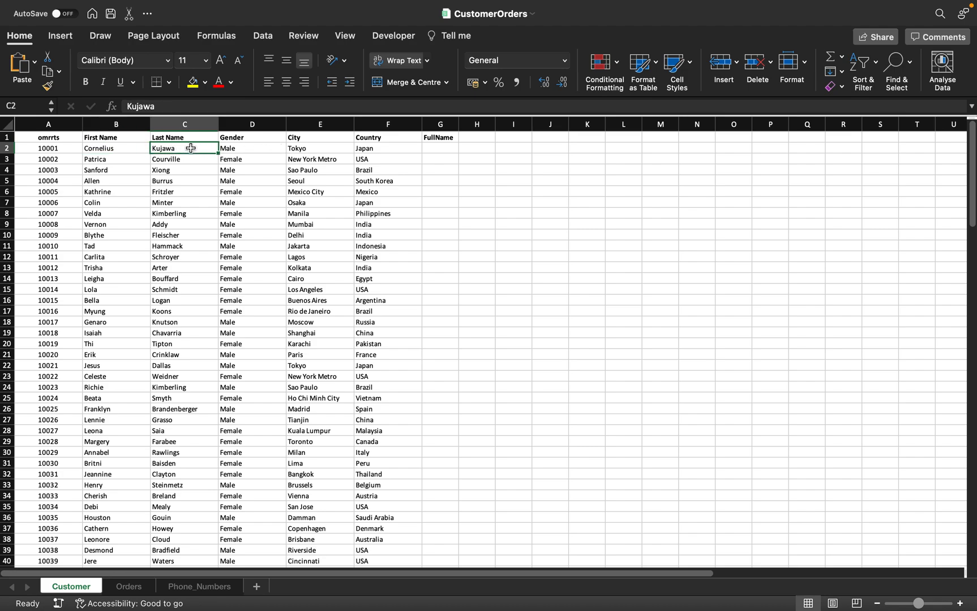
# Try joining the first and last name in G2 with the formula =B2+C2, and clear the cell again.
pyautogui.click(445, 146)
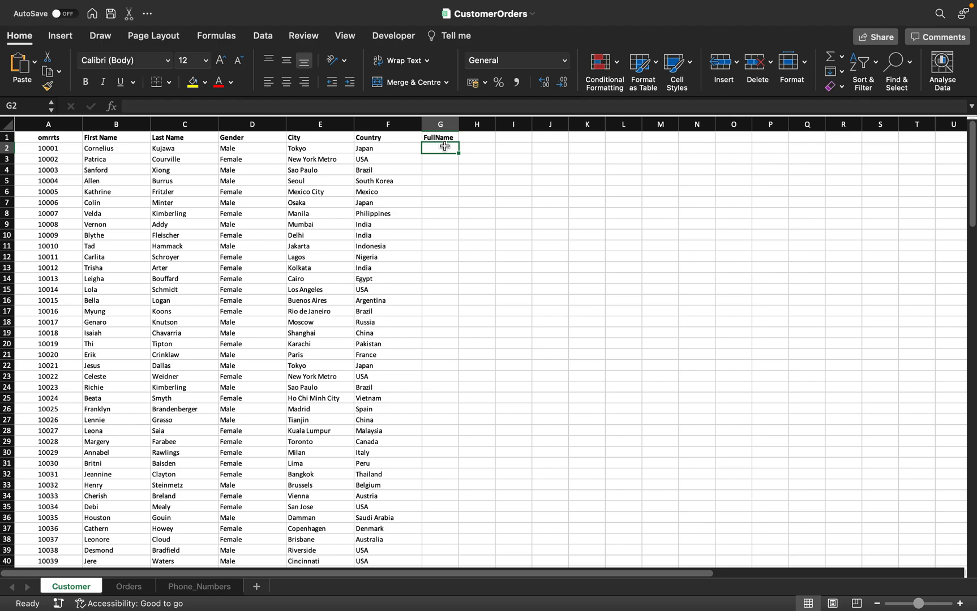
pyautogui.write('=')
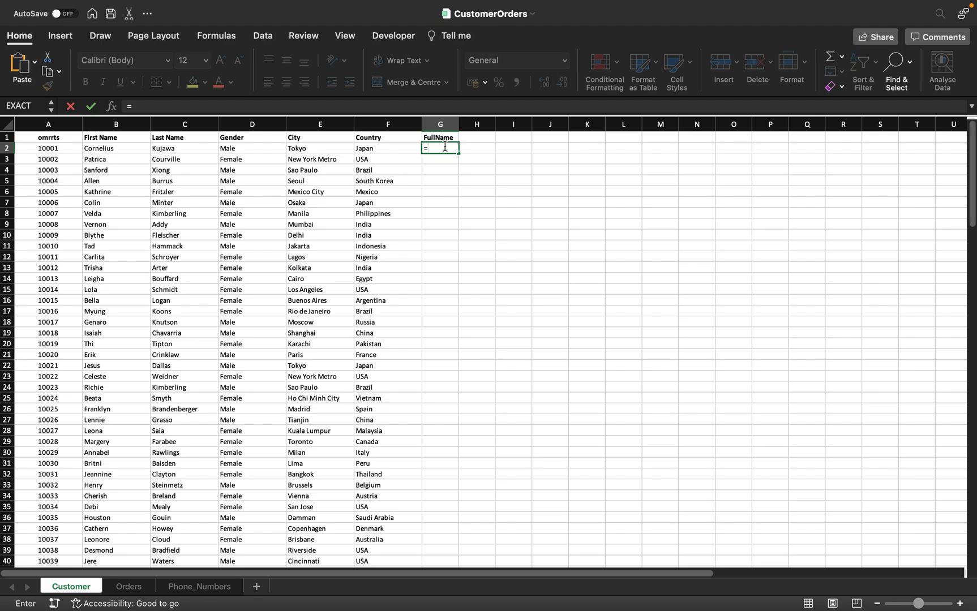
pyautogui.click(111, 151)
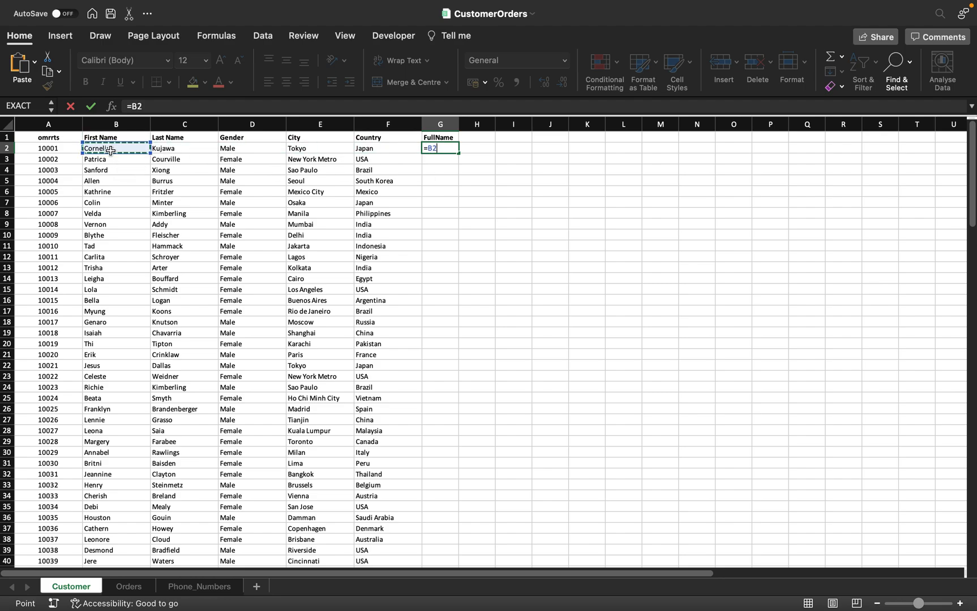
pyautogui.write('+')
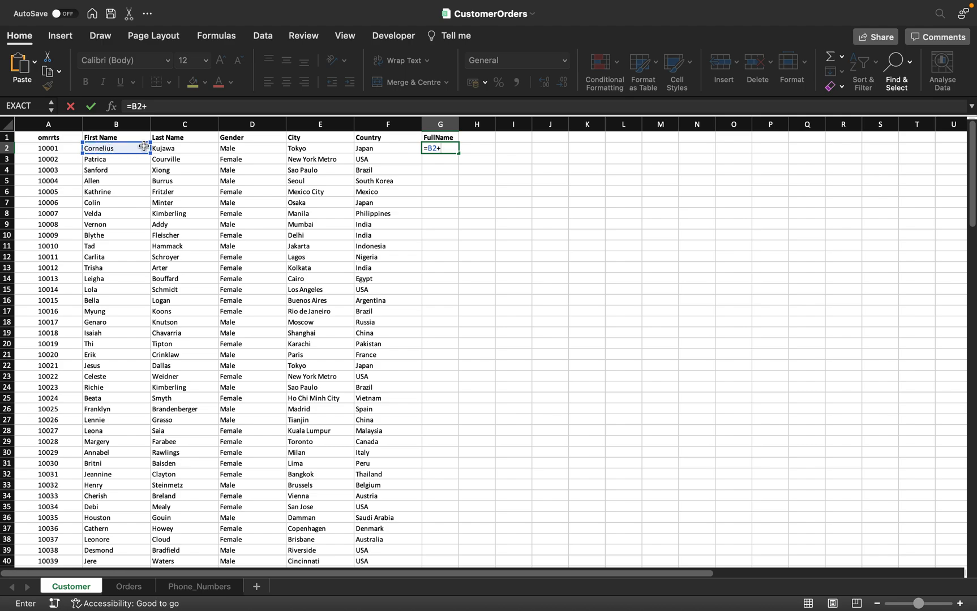
pyautogui.click(185, 145)
pyautogui.press('Return')
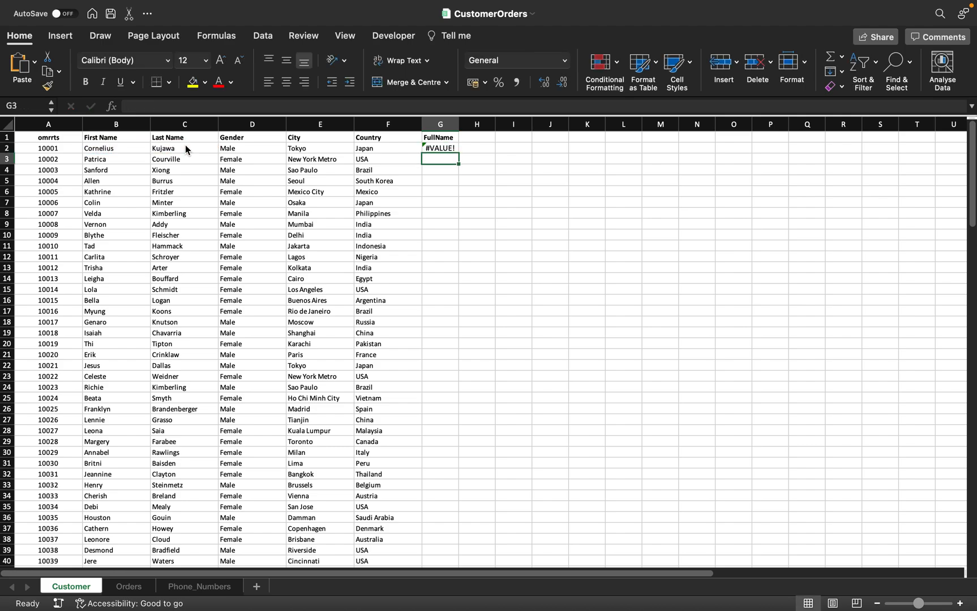
pyautogui.click(432, 146)
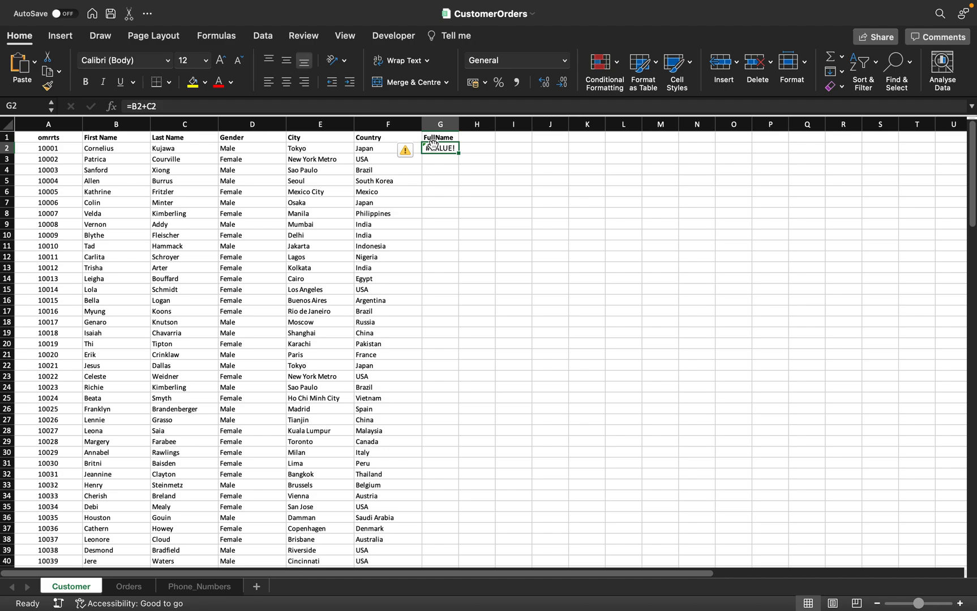
pyautogui.press('Delete')
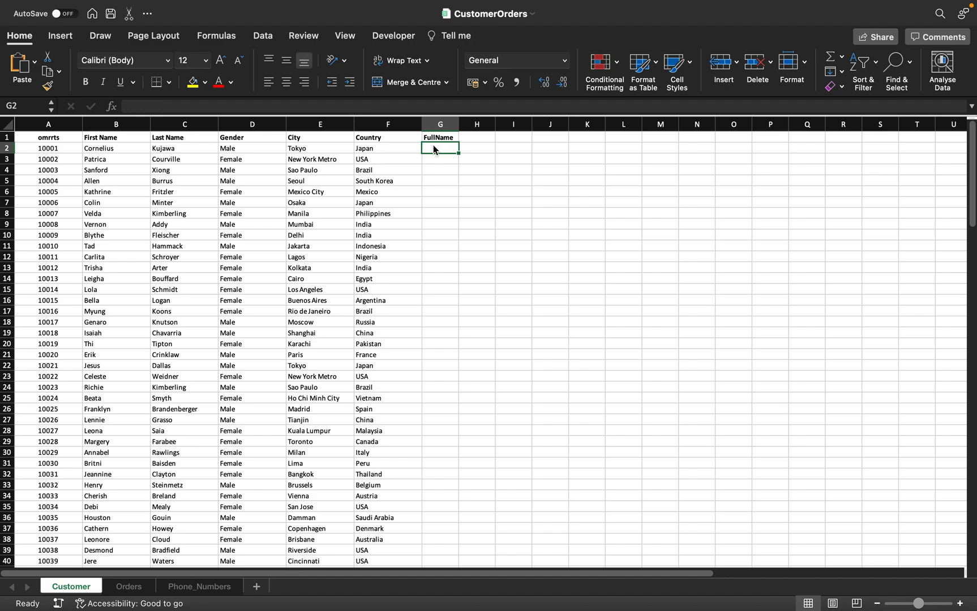
# Start a CONCAT formula in G2 with the first name in B2 as its first text.
pyautogui.write('=')
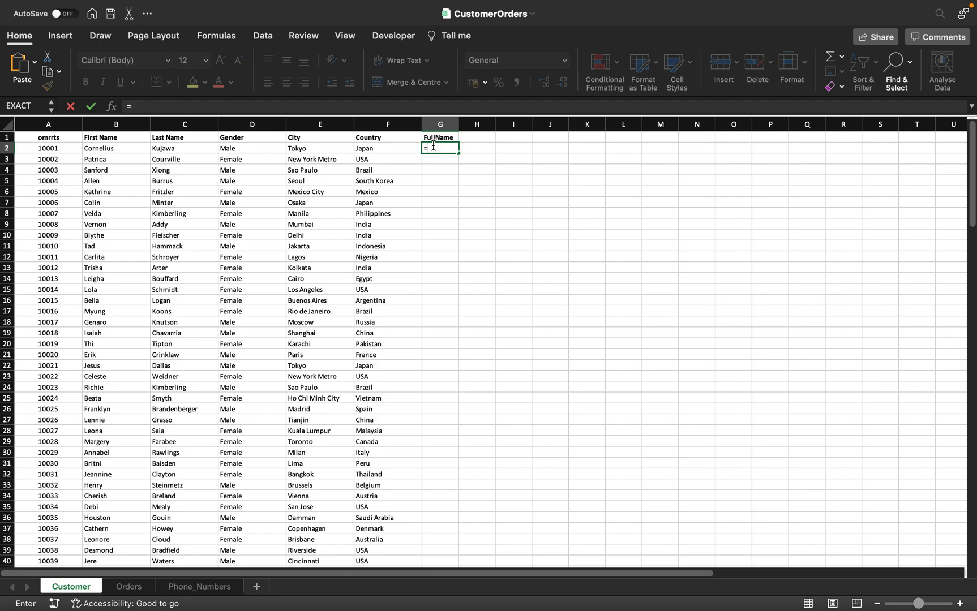
pyautogui.write('con')
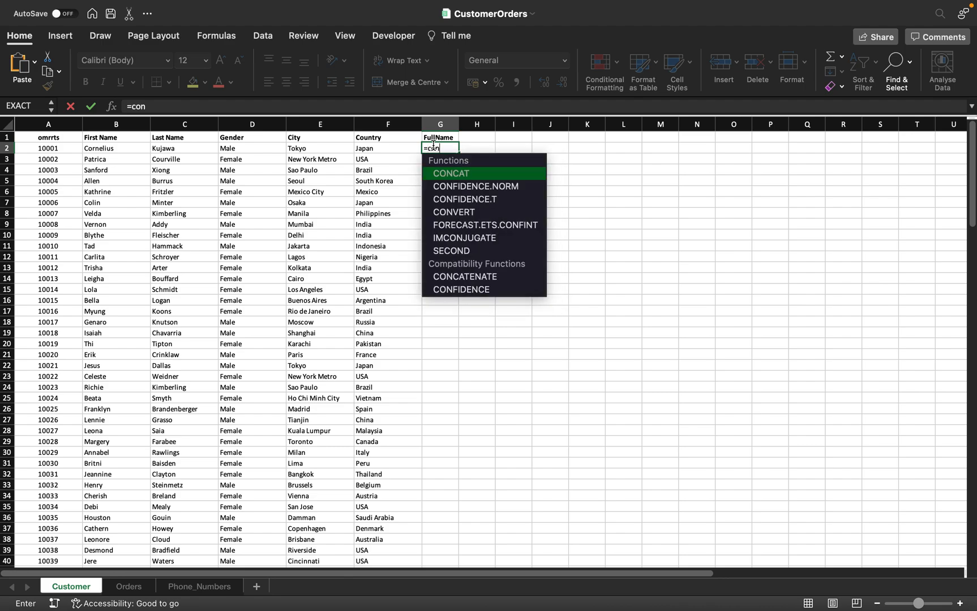
pyautogui.press('Tab')
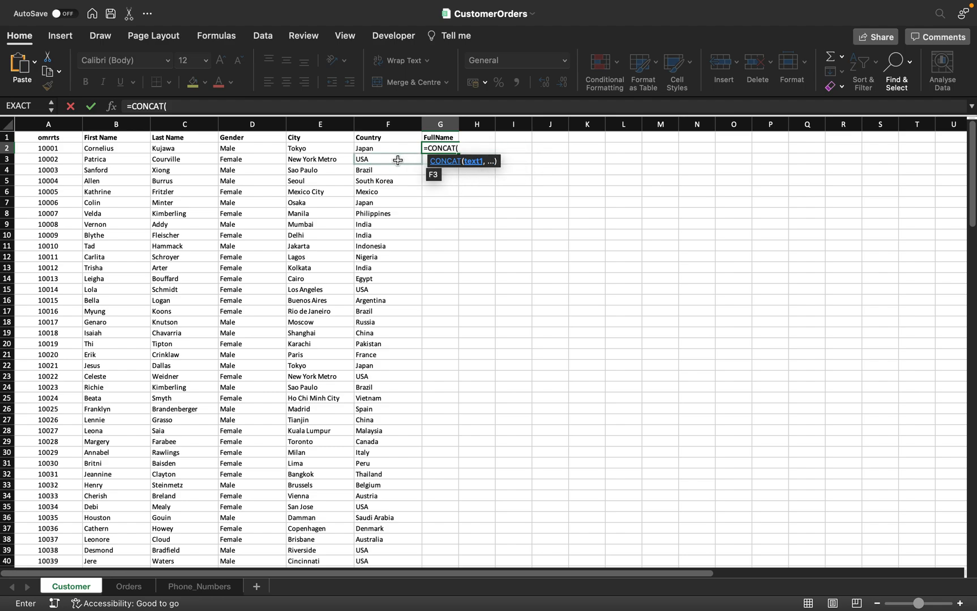
pyautogui.click(114, 150)
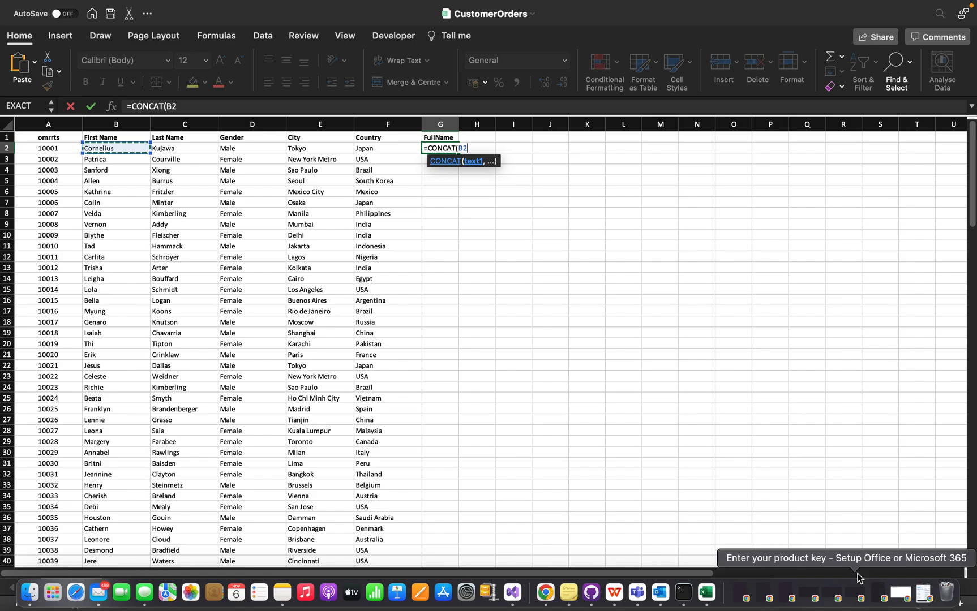
pyautogui.scroll(4, 628, 344)
pyautogui.hscroll(-2, 459, 343)
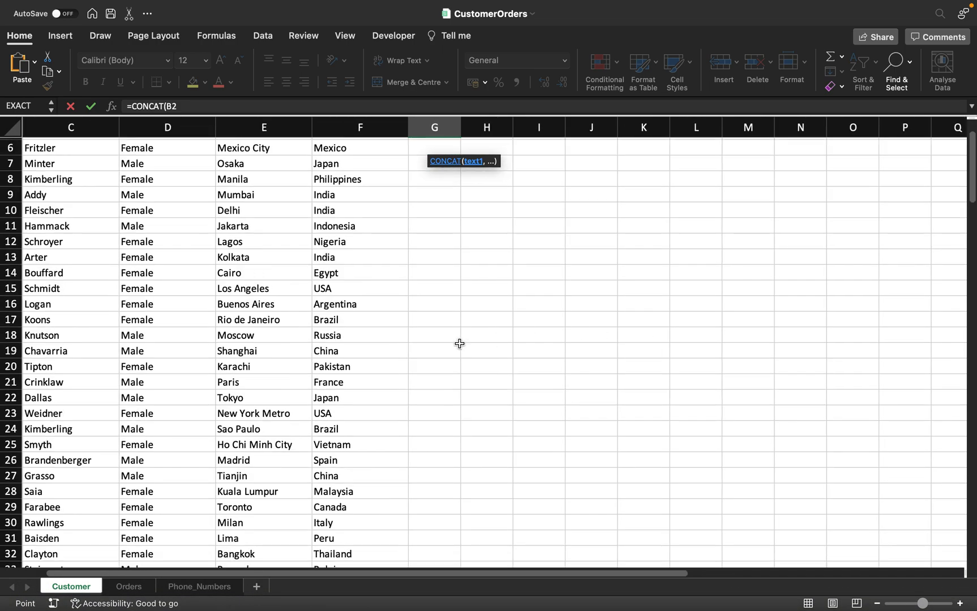
pyautogui.scroll(3, 460, 344)
pyautogui.scroll(5, 459, 343)
pyautogui.scroll(3, 462, 343)
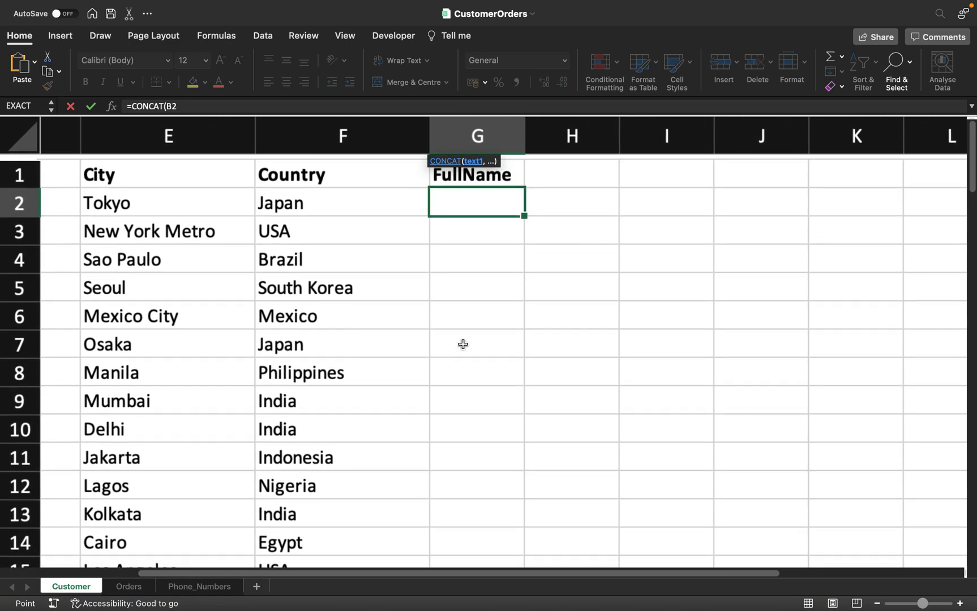
pyautogui.hscroll(-2, 451, 253)
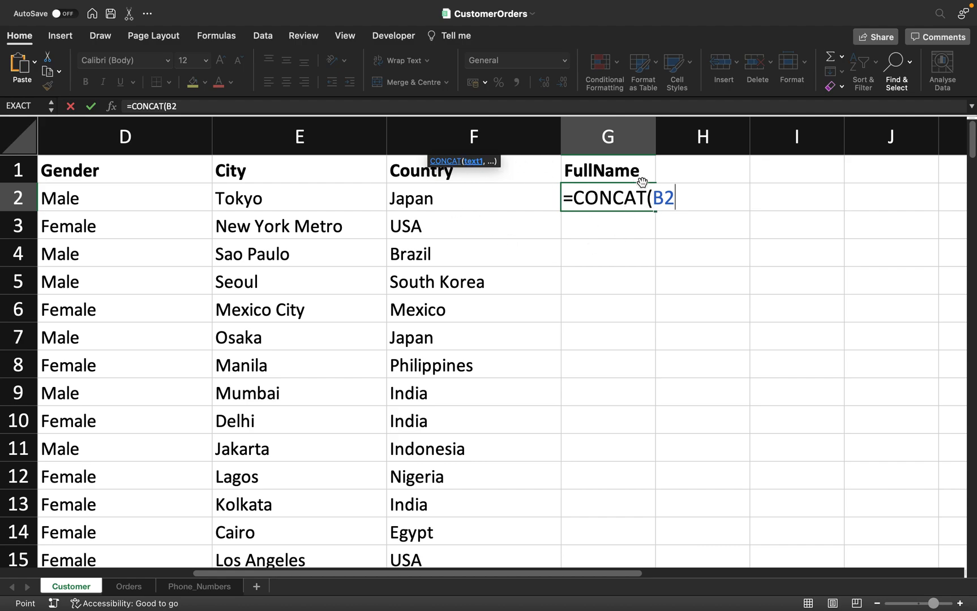
# Erase the end of the unfinished G2 formula, reopen the CONCAT function and reference the first name in B2 again.
pyautogui.press('BackSpace')
pyautogui.press('BackSpace')
pyautogui.press('BackSpace')
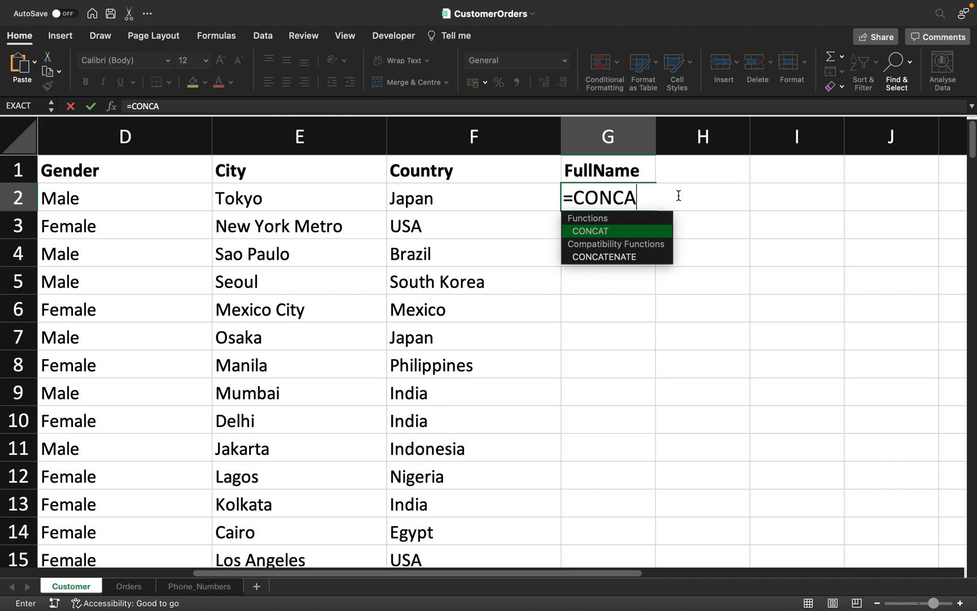
pyautogui.write('(')
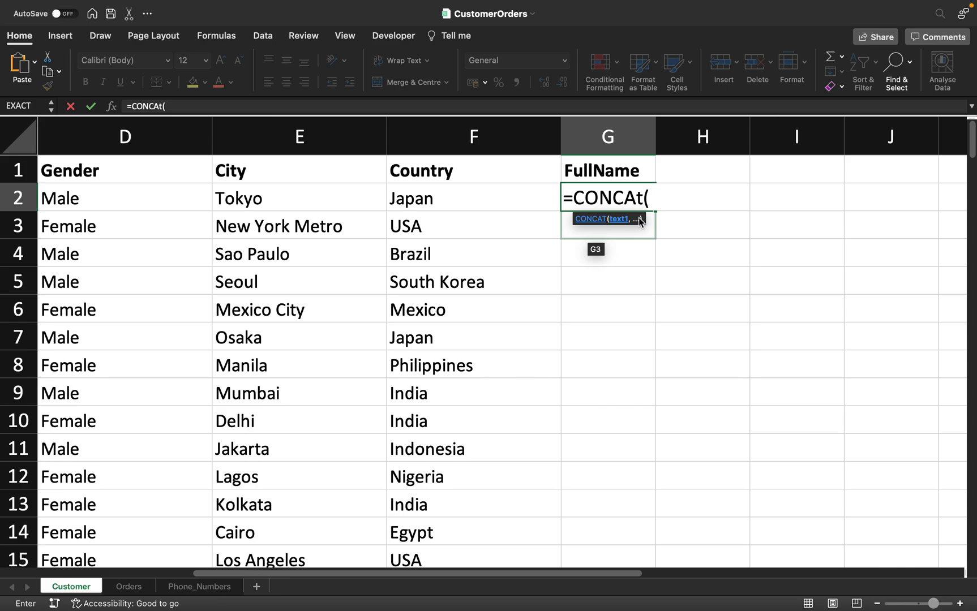
pyautogui.hscroll(-10, 568, 235)
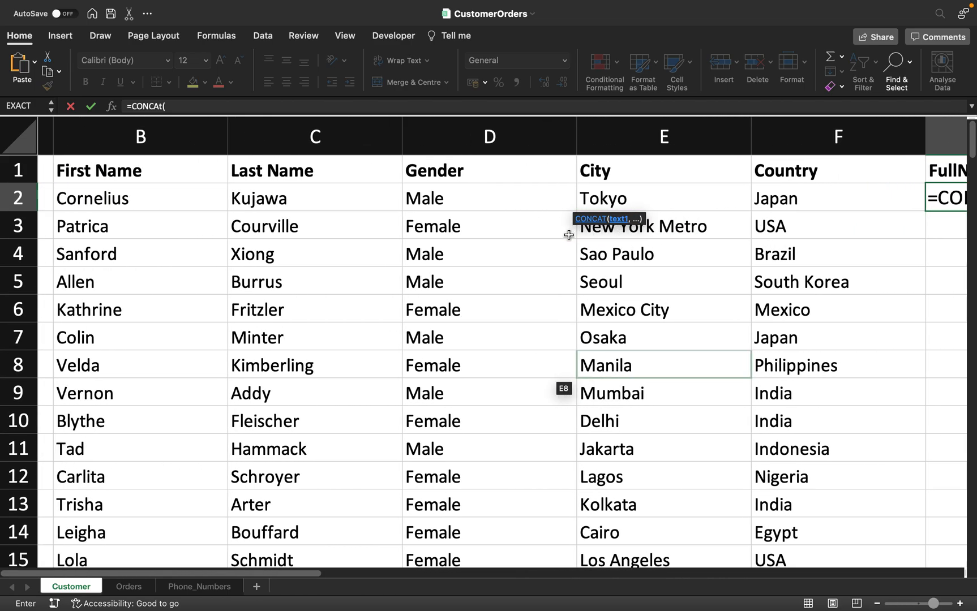
pyautogui.hscroll(-3, 568, 234)
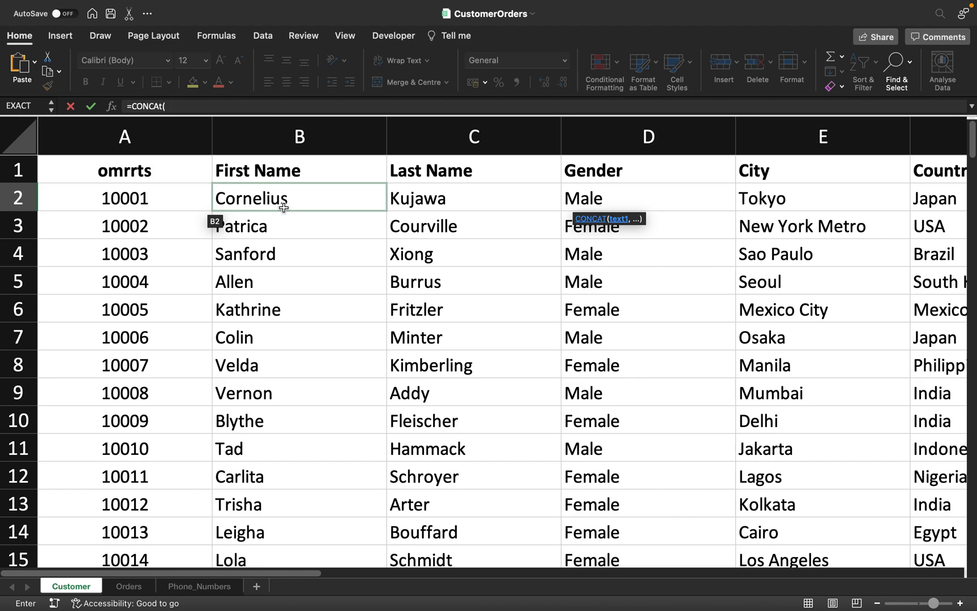
pyautogui.click(269, 196)
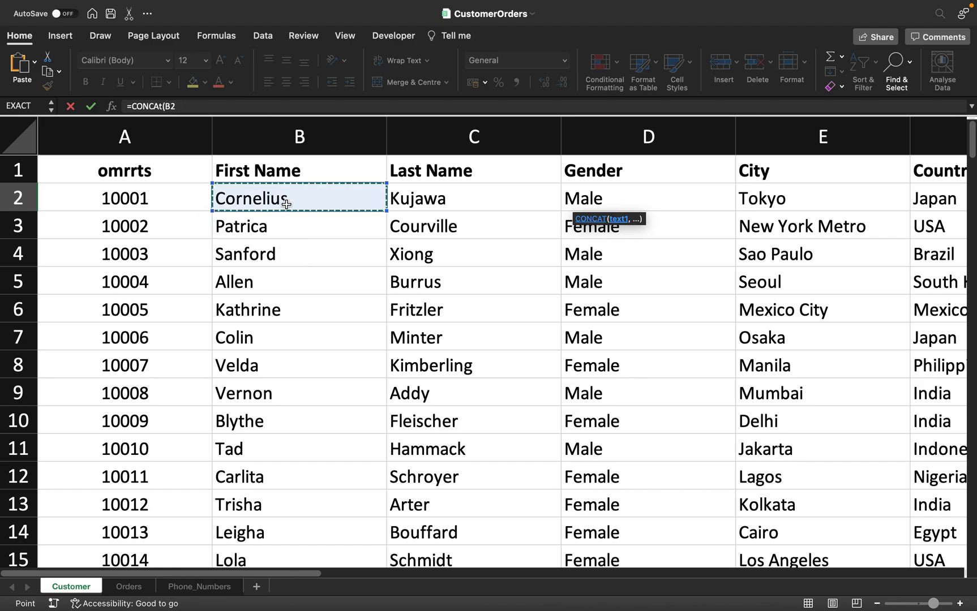
pyautogui.hscroll(3, 306, 212)
pyautogui.hscroll(5, 318, 218)
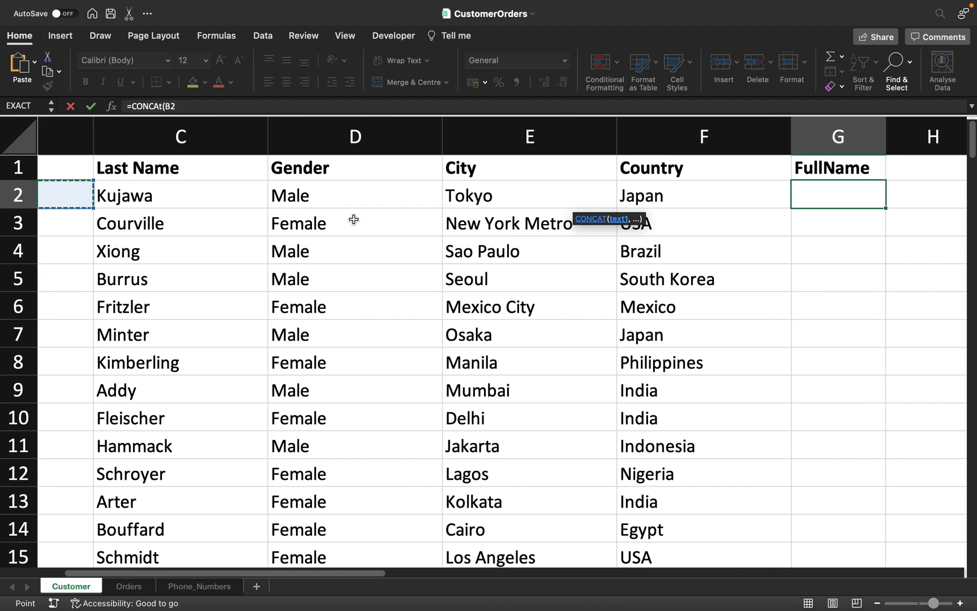
pyautogui.hscroll(-4, 453, 226)
pyautogui.hscroll(3, 708, 249)
pyautogui.hscroll(-3, 704, 253)
pyautogui.hscroll(2, 835, 262)
pyautogui.hscroll(2, 849, 249)
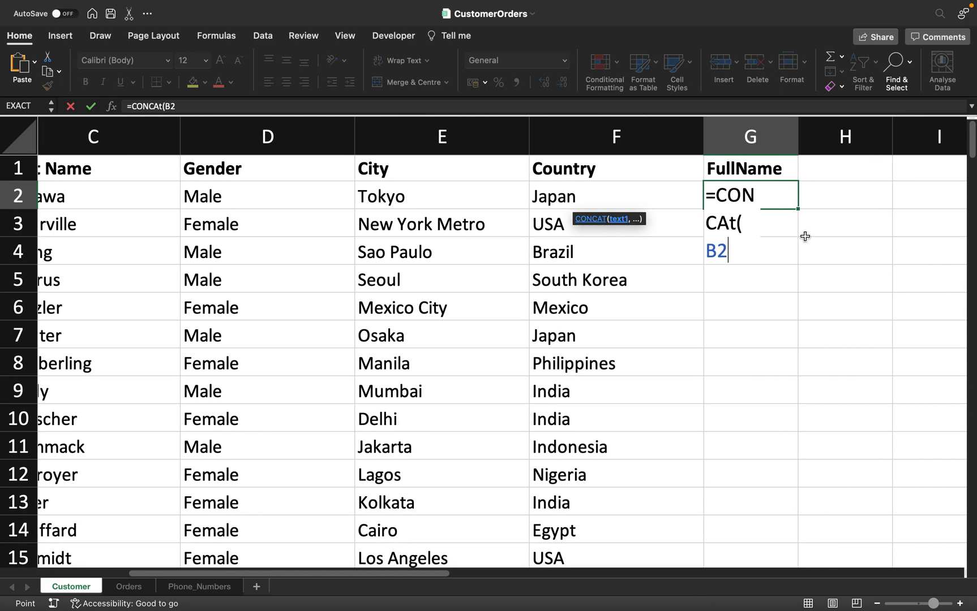
# Add the last name in C2 as the second text and enter the formula =CONCAT(B2,C2) in G2.
pyautogui.write(',')
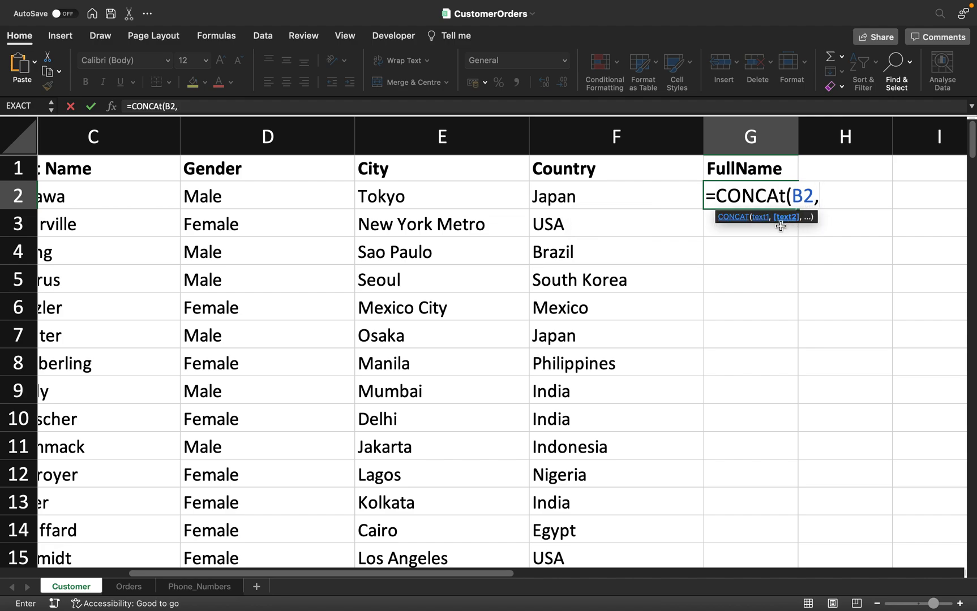
pyautogui.hscroll(-3, 628, 239)
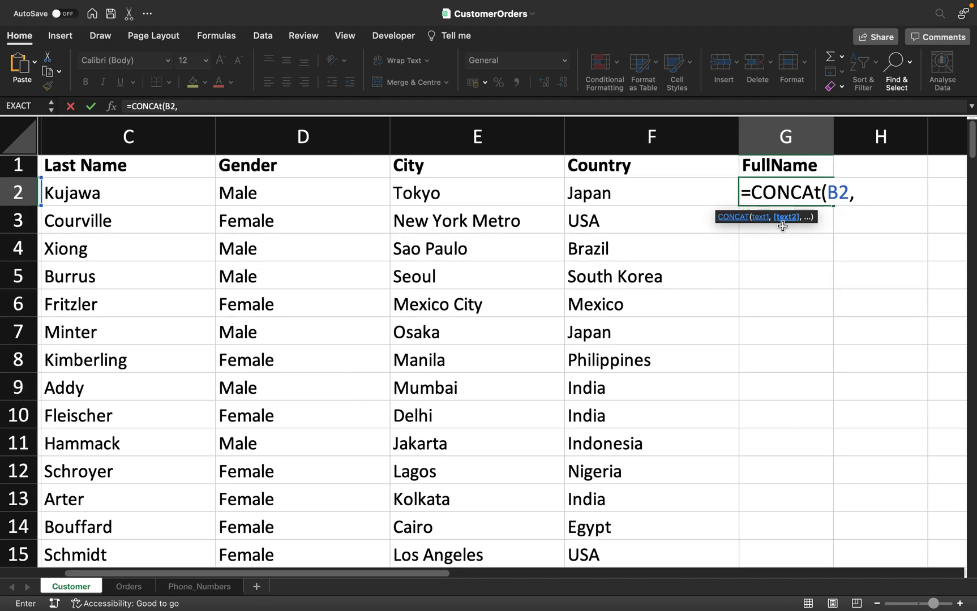
pyautogui.click(390, 198)
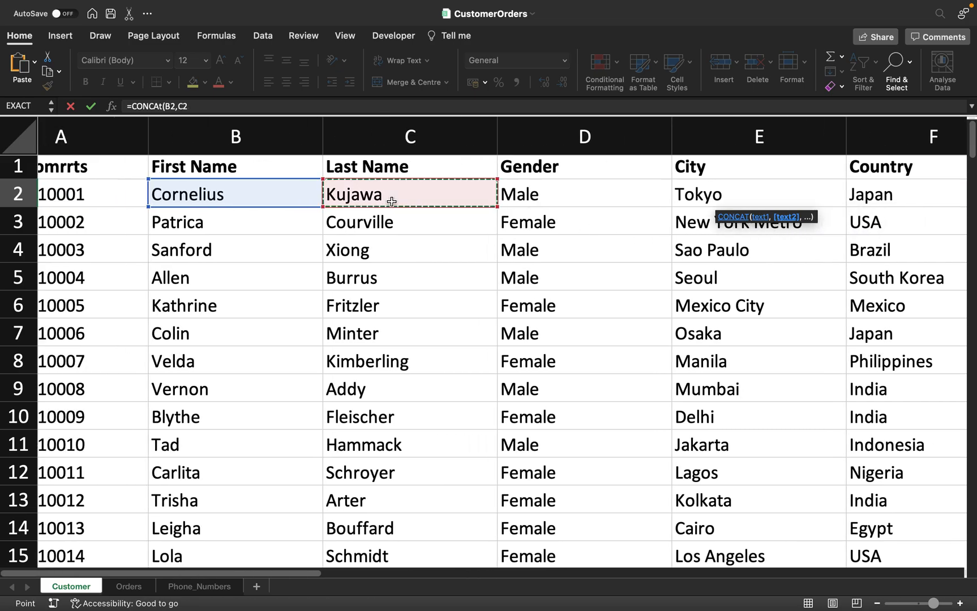
pyautogui.hscroll(5, 392, 201)
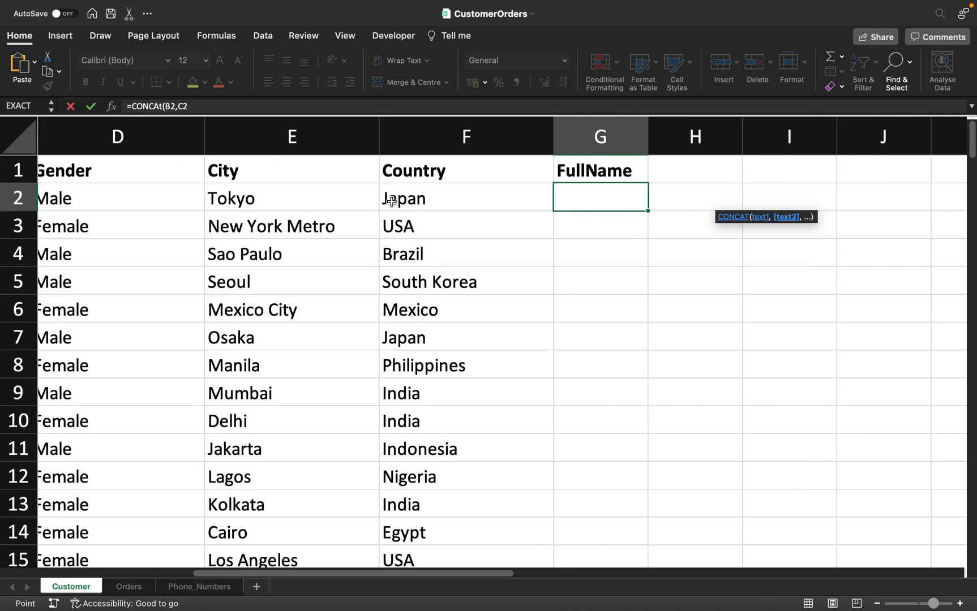
pyautogui.write(',')
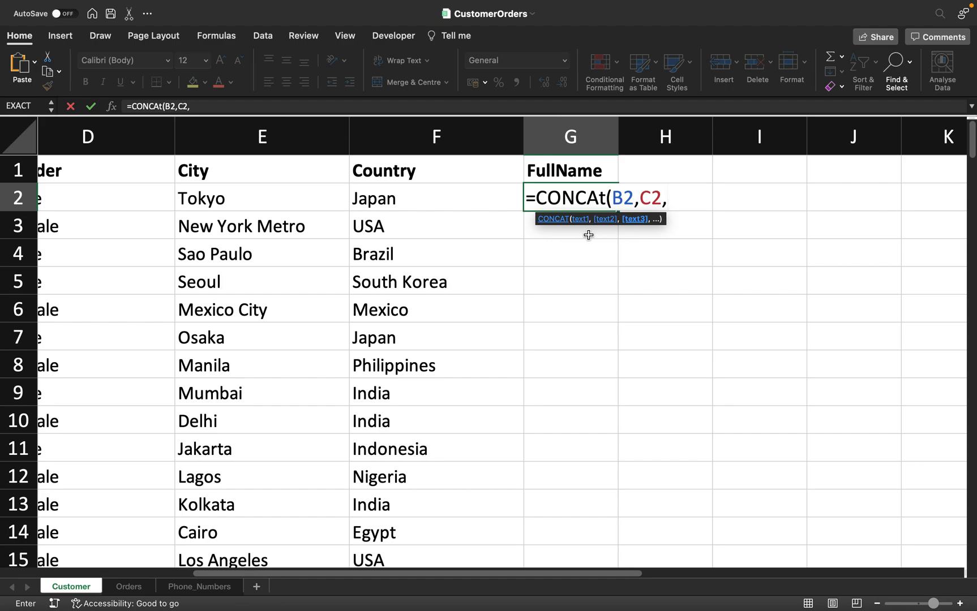
pyautogui.press('BackSpace')
pyautogui.write(')')
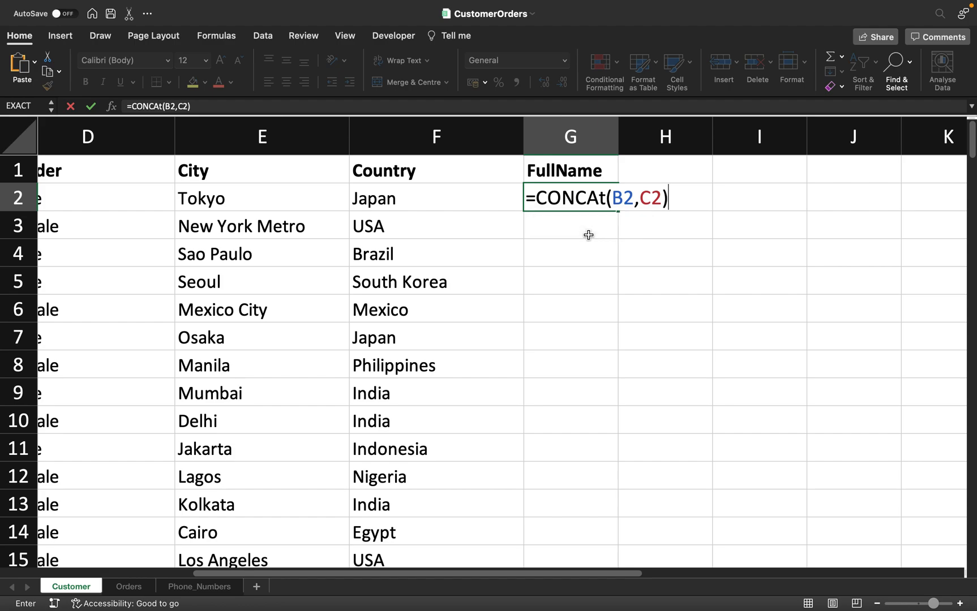
pyautogui.press('Return')
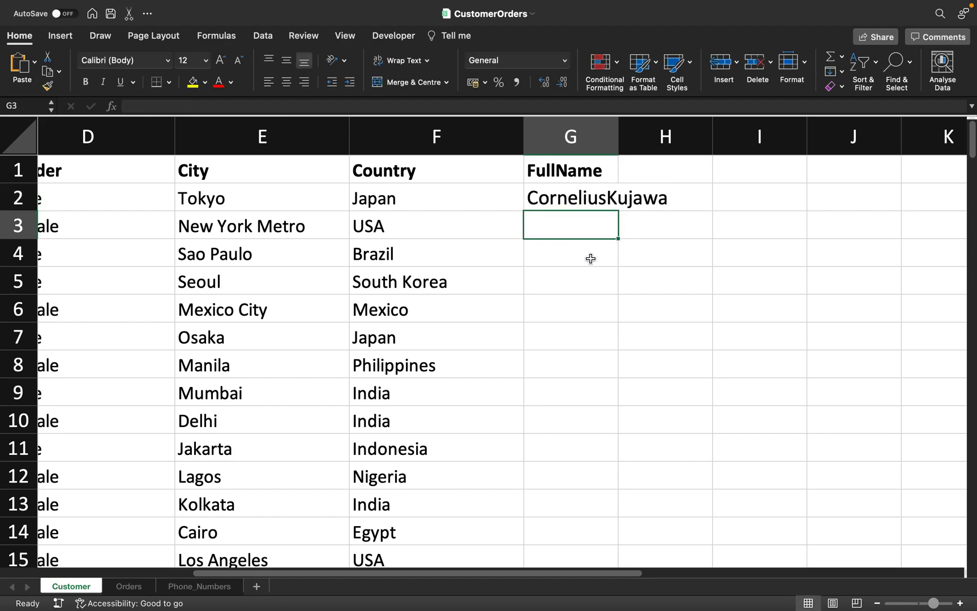
# Try adding a pair of single quotes as a separate text between B2 and C2 in G2's CONCAT formula.
pyautogui.hscroll(-1, 562, 277)
pyautogui.moveTo(933, 604); pyautogui.dragTo(922, 603)
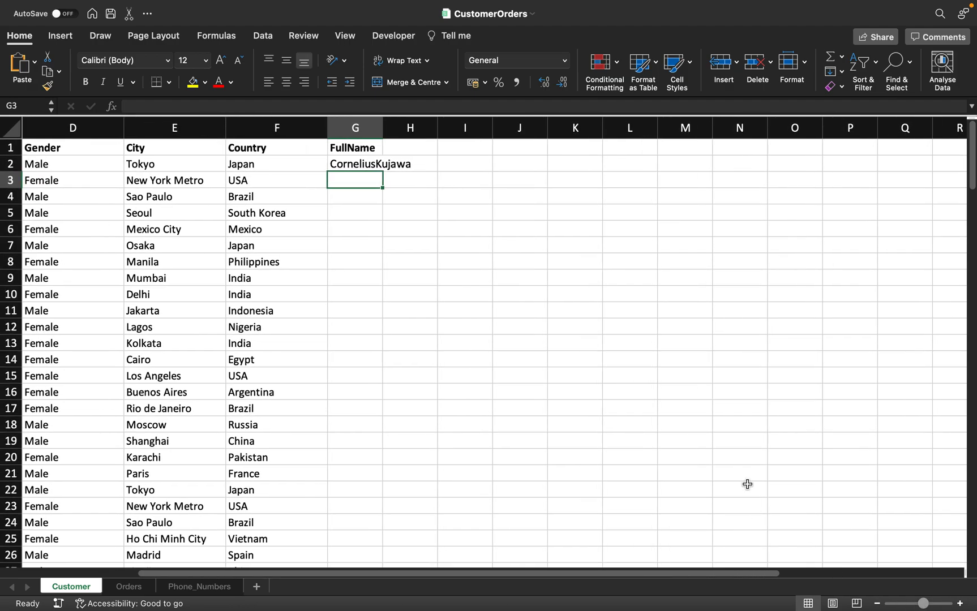
pyautogui.hscroll(-5, 754, 482)
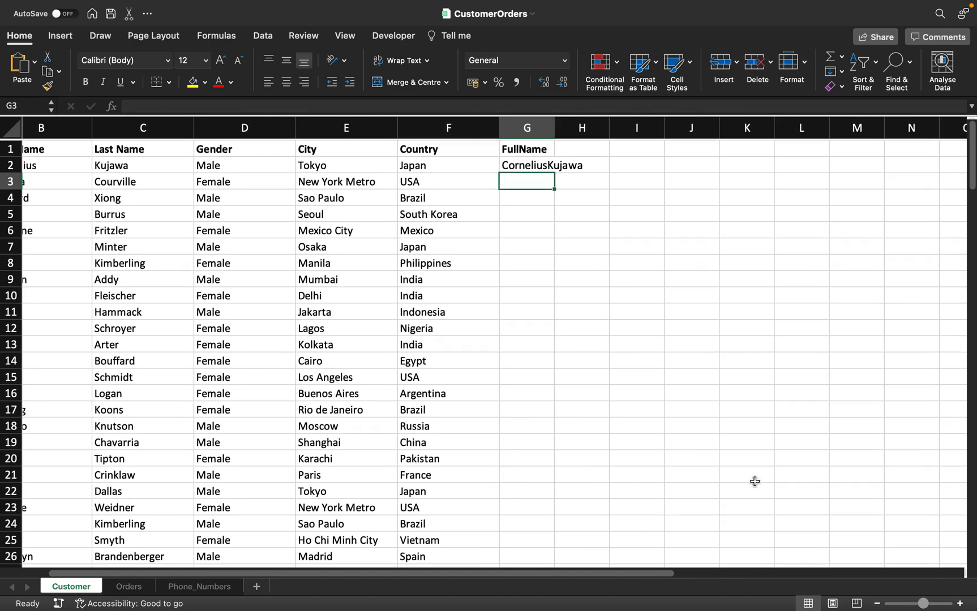
pyautogui.hscroll(-2, 754, 481)
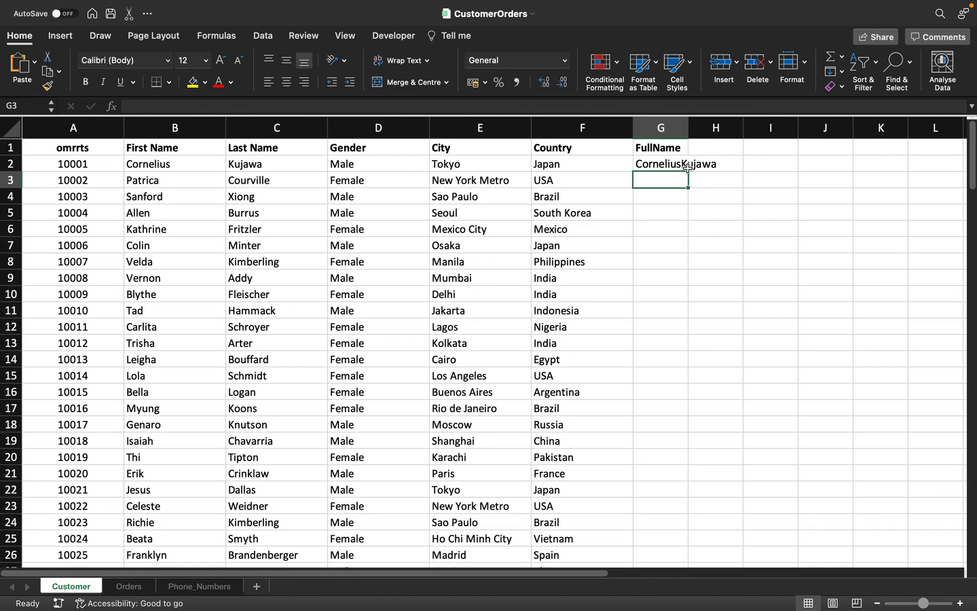
pyautogui.click(687, 168)
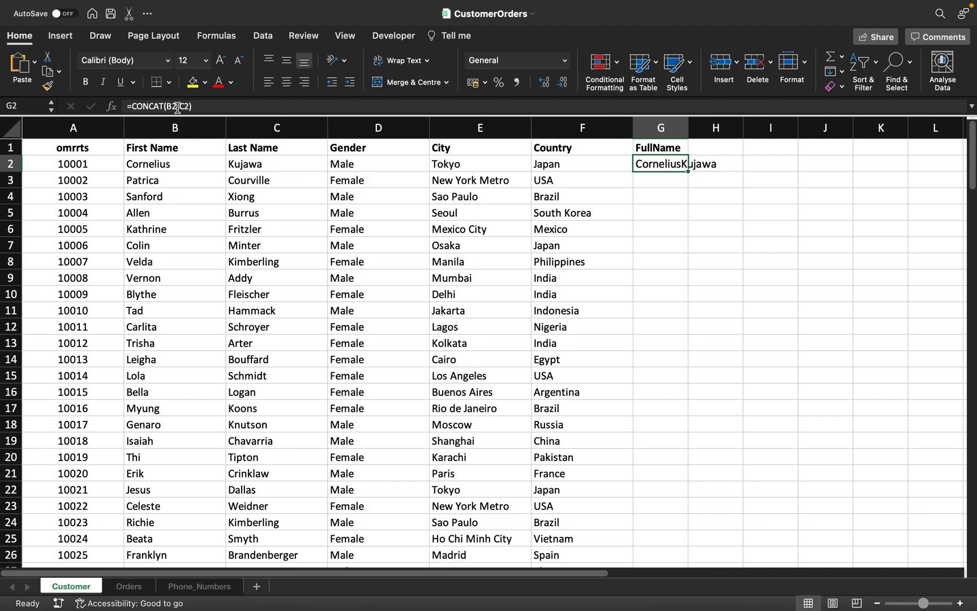
pyautogui.click(177, 108)
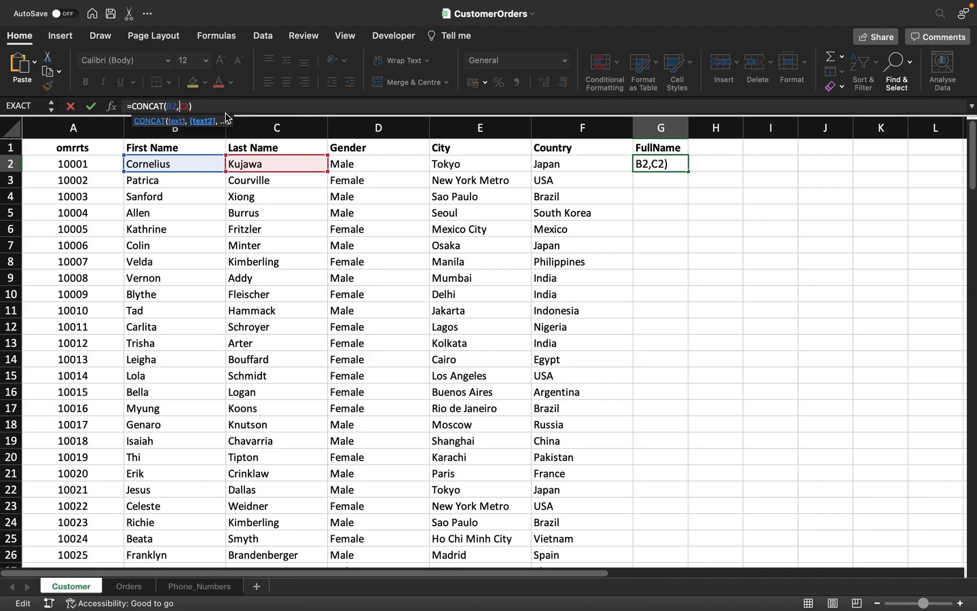
pyautogui.moveTo(248, 107); pyautogui.dragTo(104, 108)
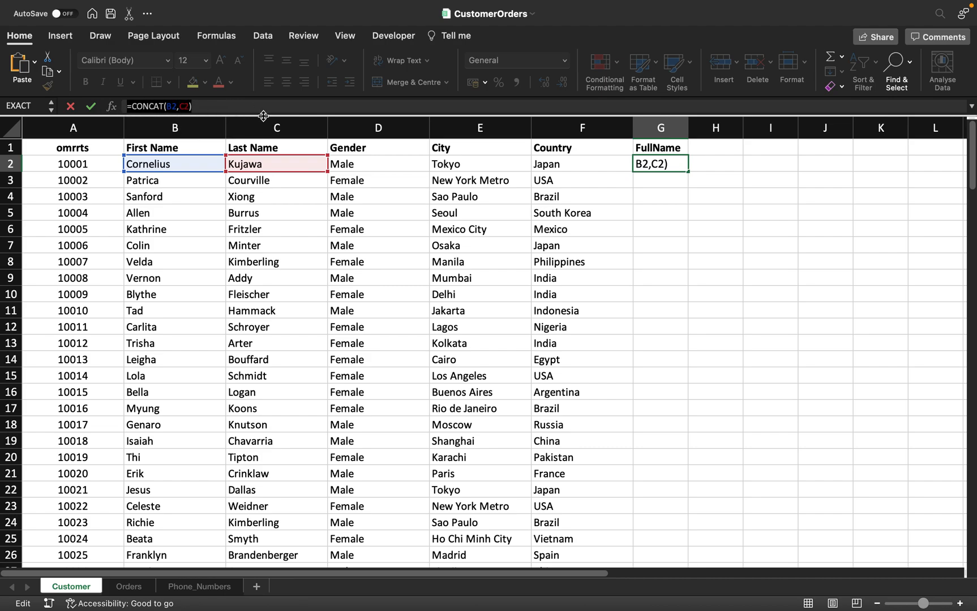
pyautogui.click(183, 108)
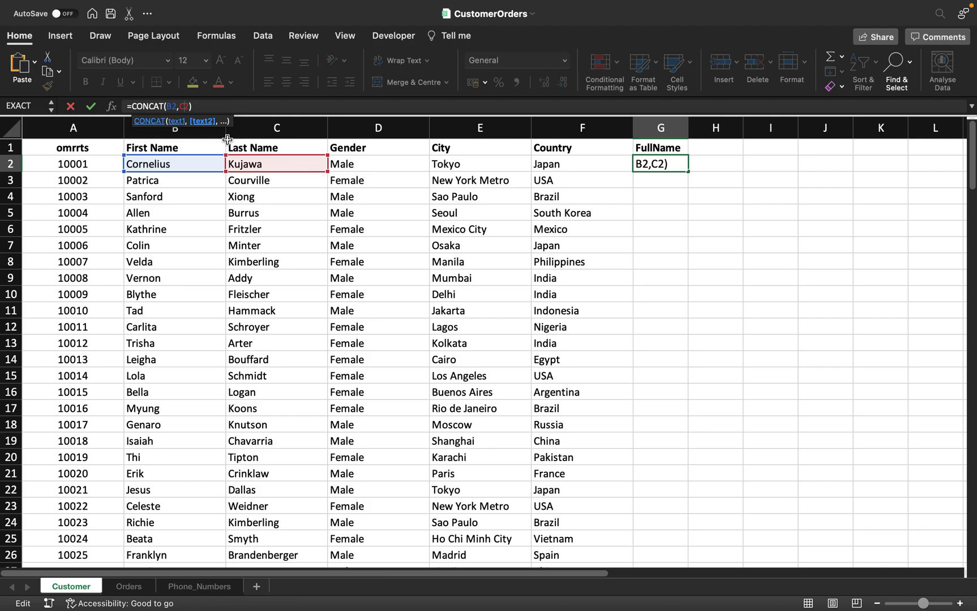
pyautogui.write("'',")
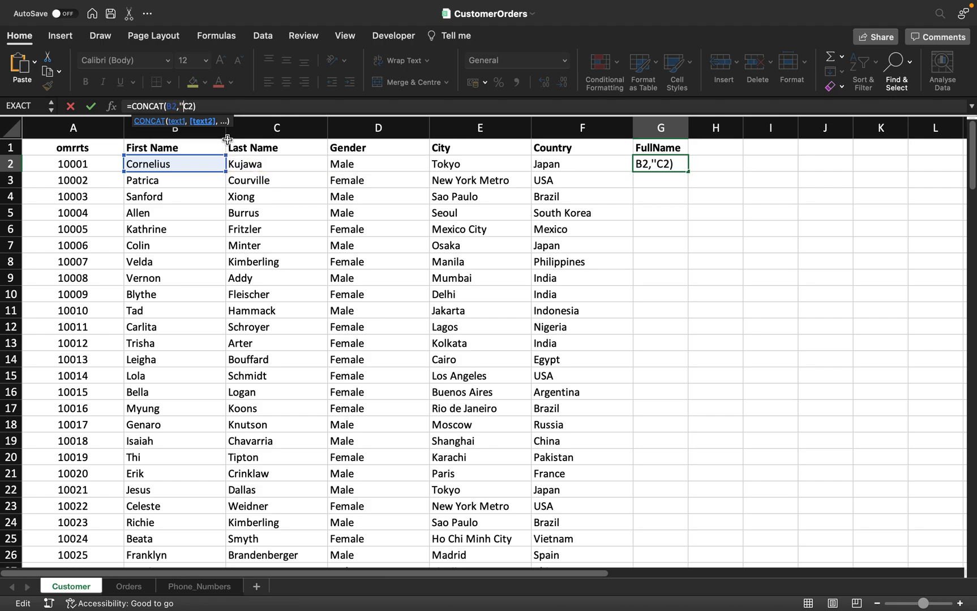
pyautogui.press('Return')
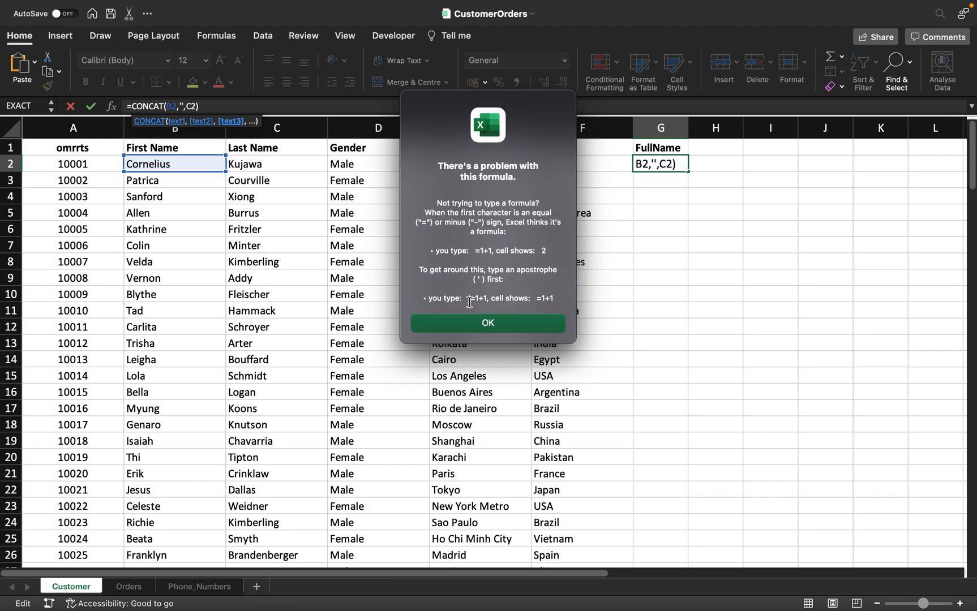
# Replace the single quotes in G2's formula with a quoted space, giving =CONCAT(B2," ",C2).
pyautogui.click(469, 323)
pyautogui.press('BackSpace')
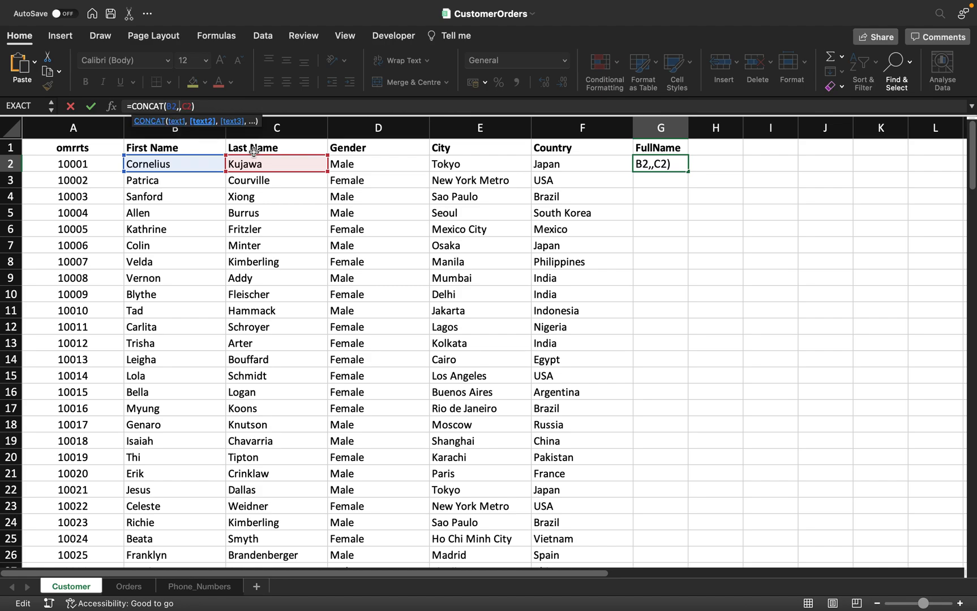
pyautogui.write('" "')
pyautogui.press('Return')
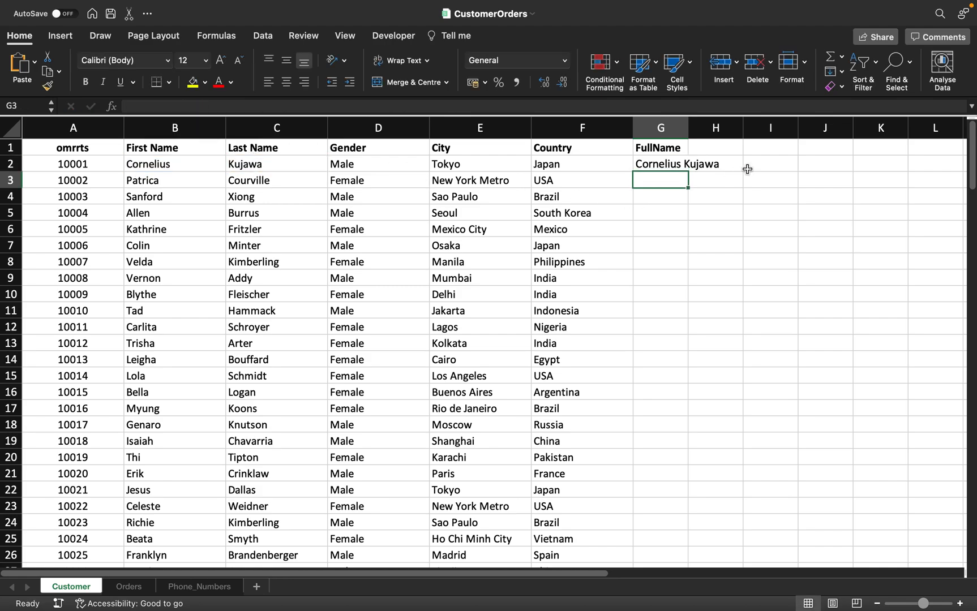
# Widen column G so that the full name in G2 fits inside the column.
pyautogui.click(684, 164)
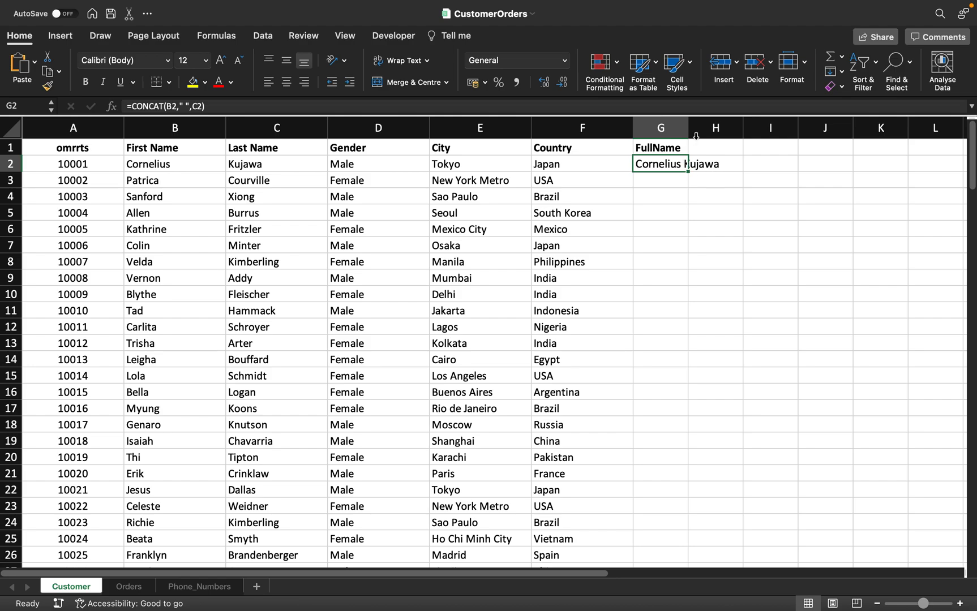
pyautogui.moveTo(685, 117); pyautogui.dragTo(767, 117)
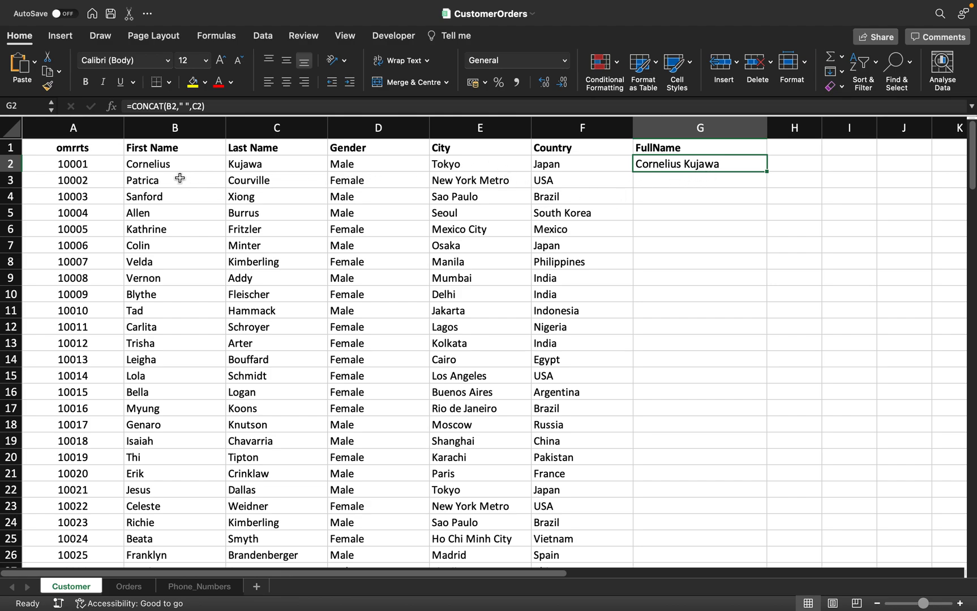
pyautogui.click(198, 164)
pyautogui.click(257, 162)
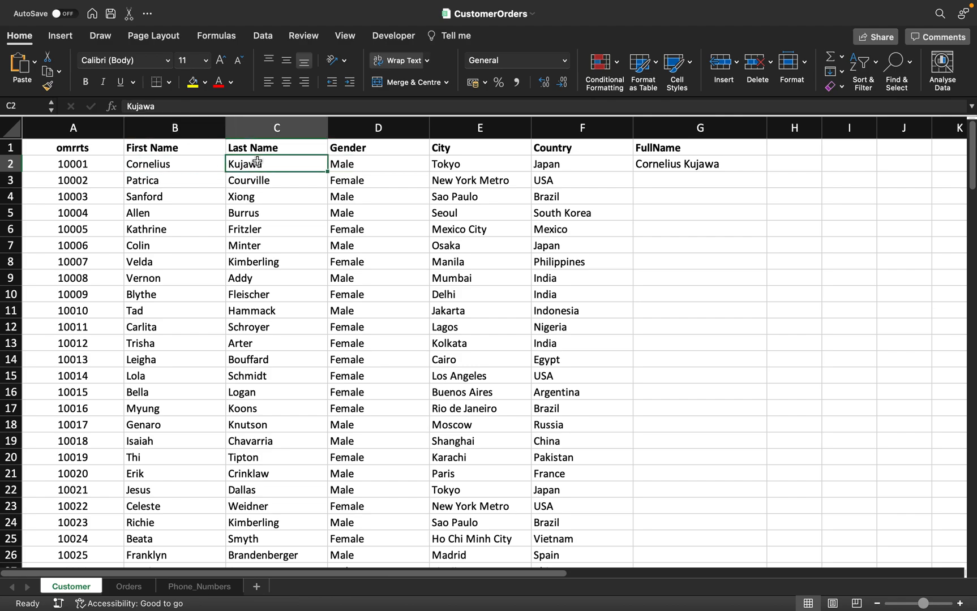
pyautogui.click(673, 165)
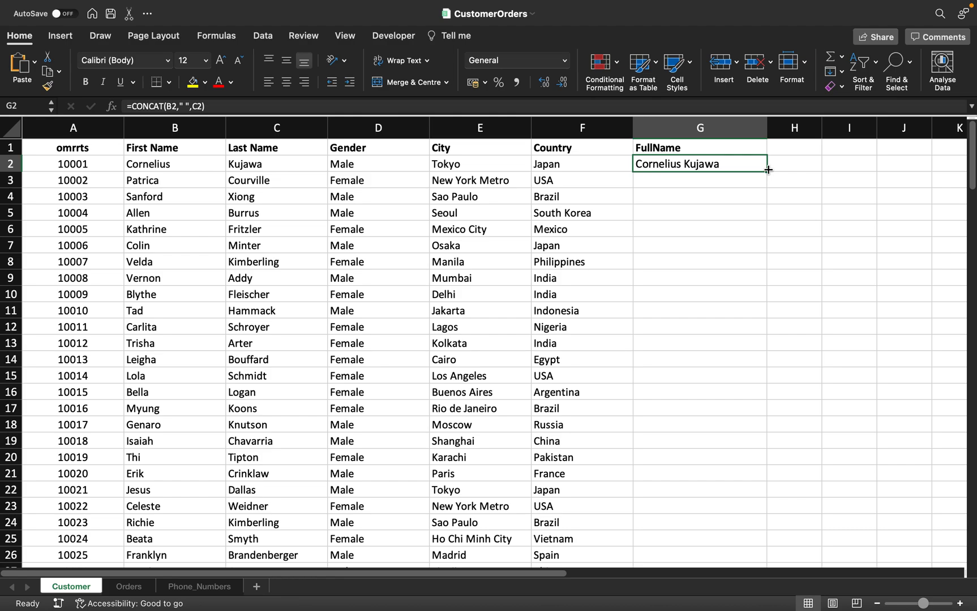
# Try the G2 formula without quotes around the space, as =CONCAT(B2, ,C2), and restore the quoted space.
pyautogui.click(194, 104)
pyautogui.press('BackSpace')
pyautogui.press('Left')
pyautogui.press('BackSpace')
pyautogui.press('Right')
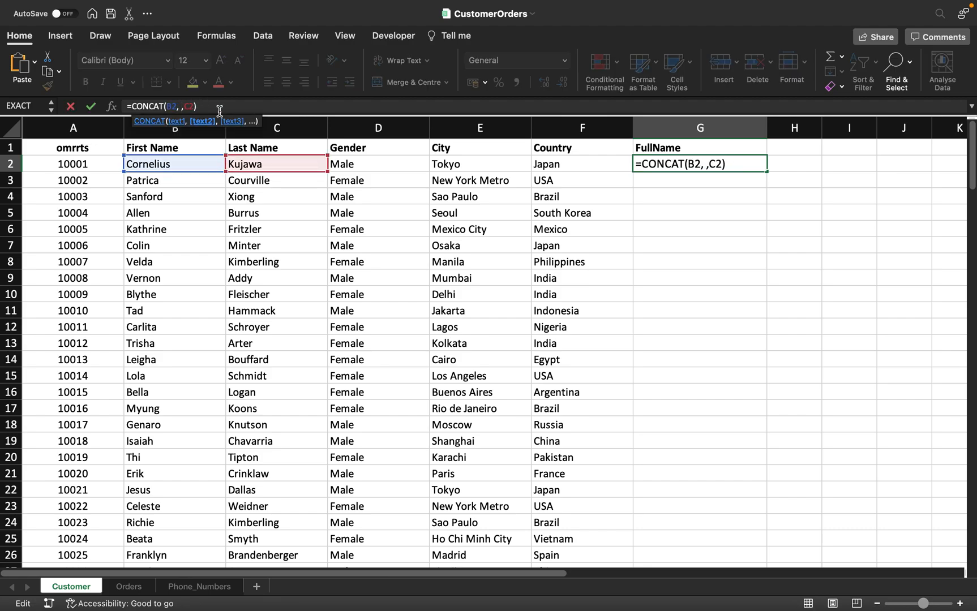
pyautogui.press('Return')
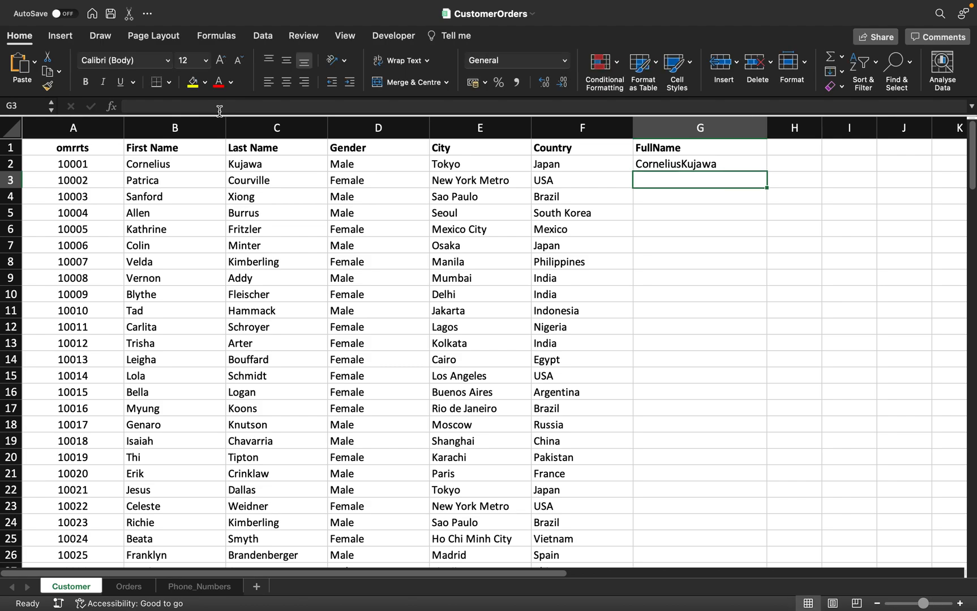
pyautogui.click(700, 165)
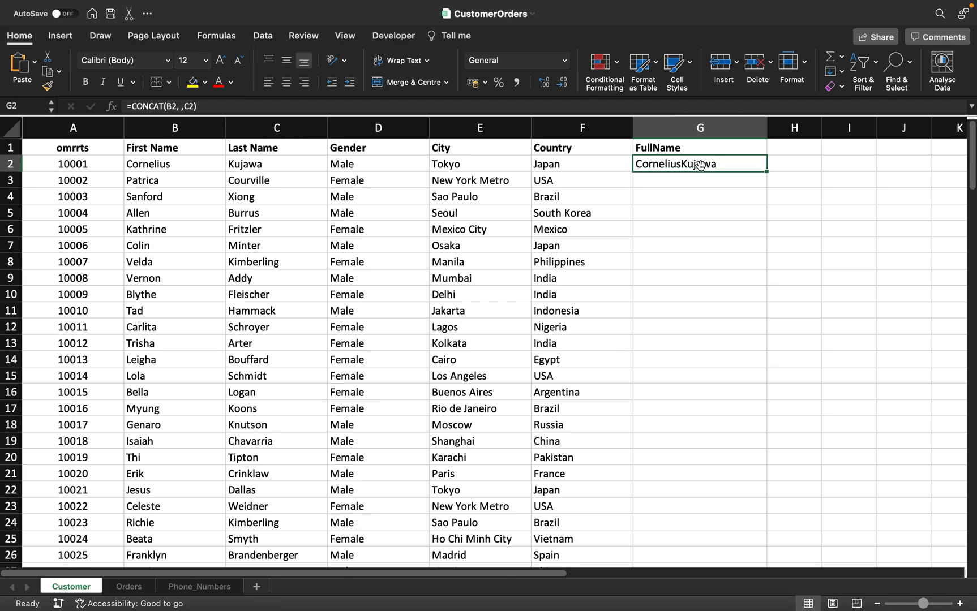
pyautogui.click(183, 108)
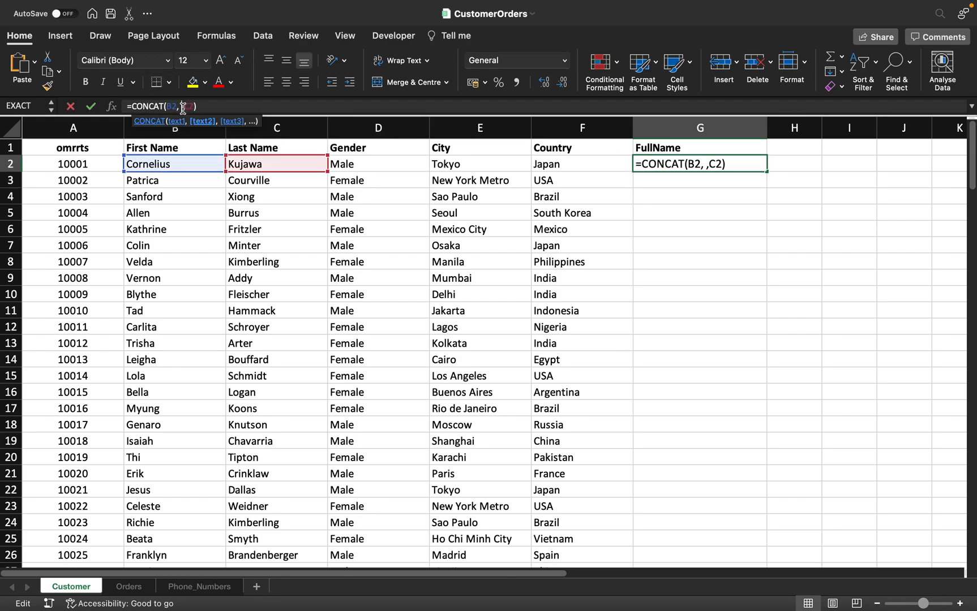
pyautogui.write('" "')
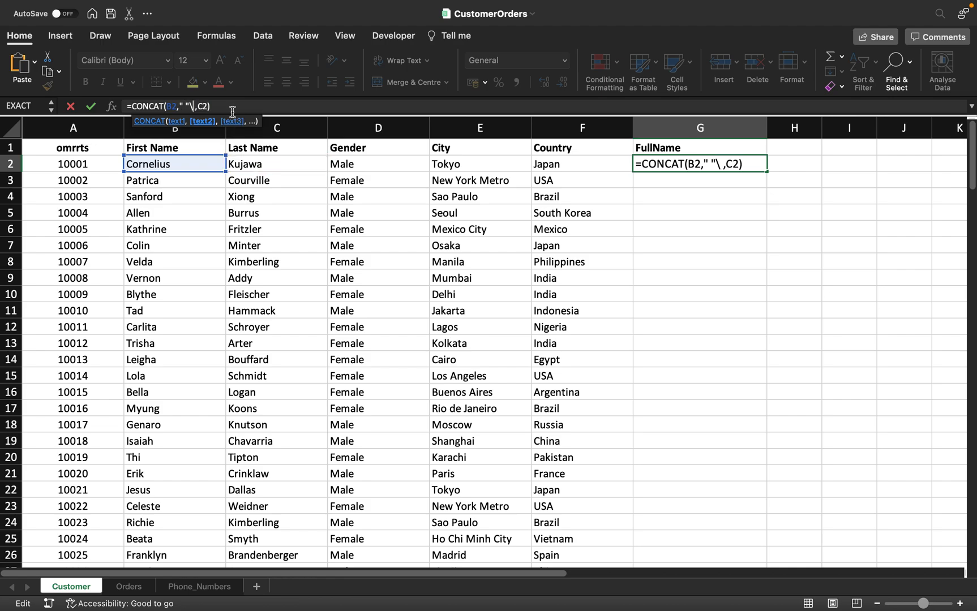
pyautogui.press('Return')
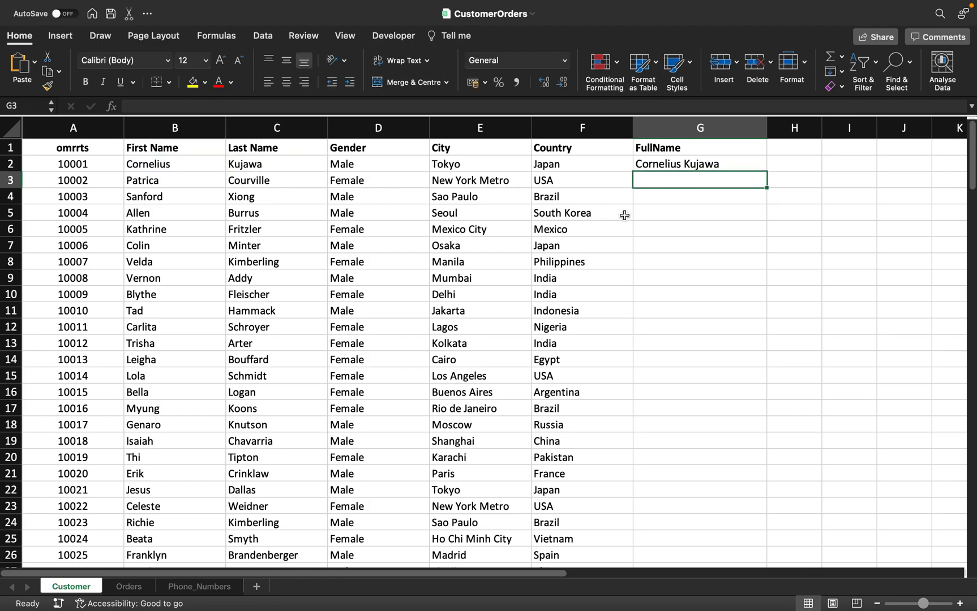
# Fill the CONCAT formula from G2 down the whole FullName column and check the filled rows.
pyautogui.click(711, 165)
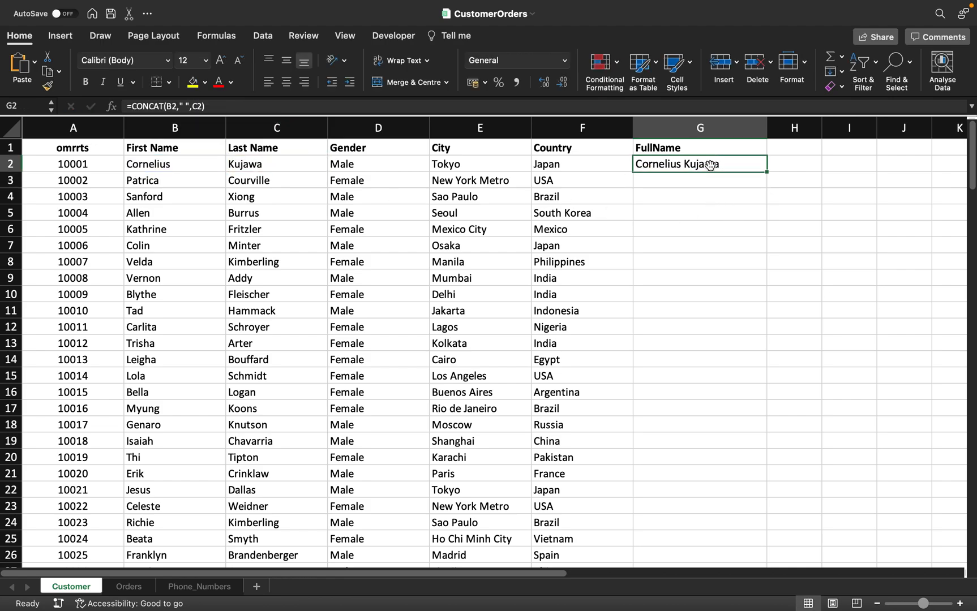
pyautogui.doubleClick(767, 174)
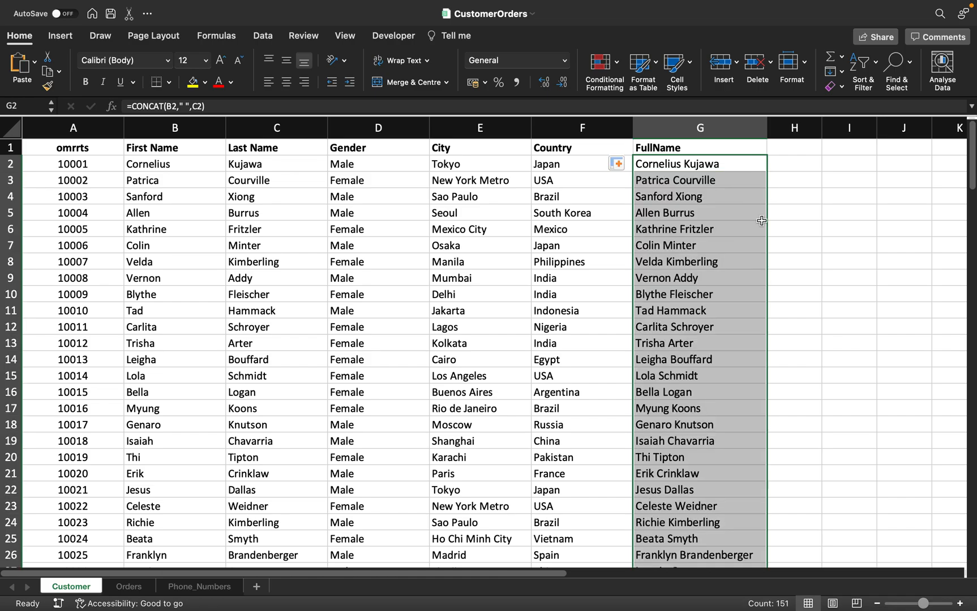
pyautogui.scroll(-5, 710, 436)
pyautogui.scroll(5, 710, 437)
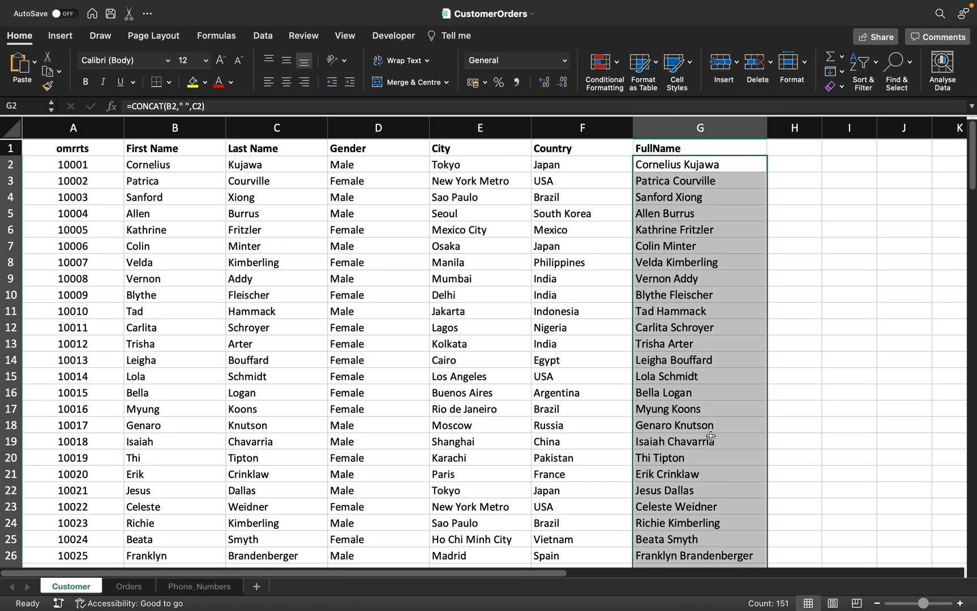
pyautogui.click(536, 408)
pyautogui.click(363, 378)
pyautogui.click(229, 360)
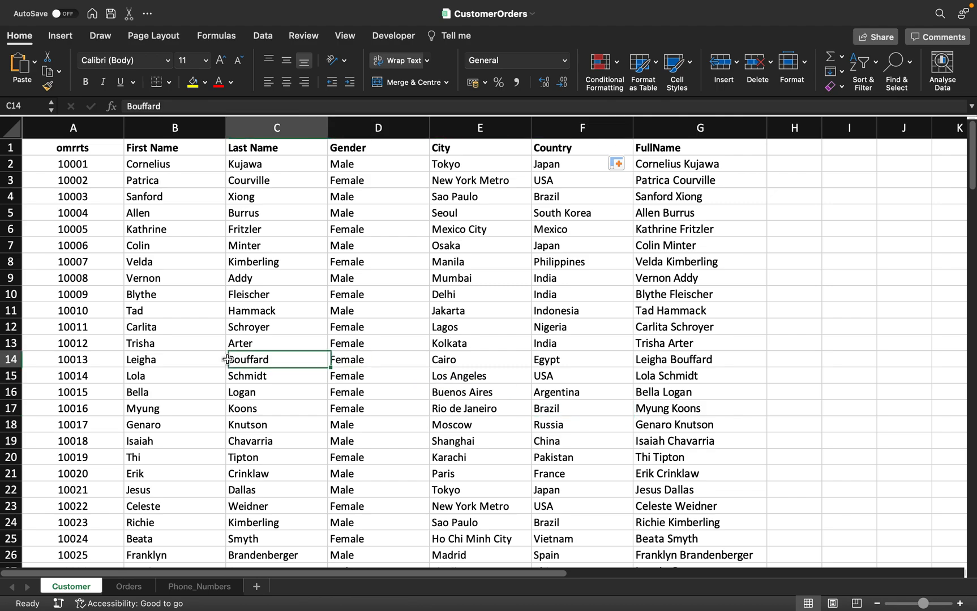
pyautogui.click(168, 345)
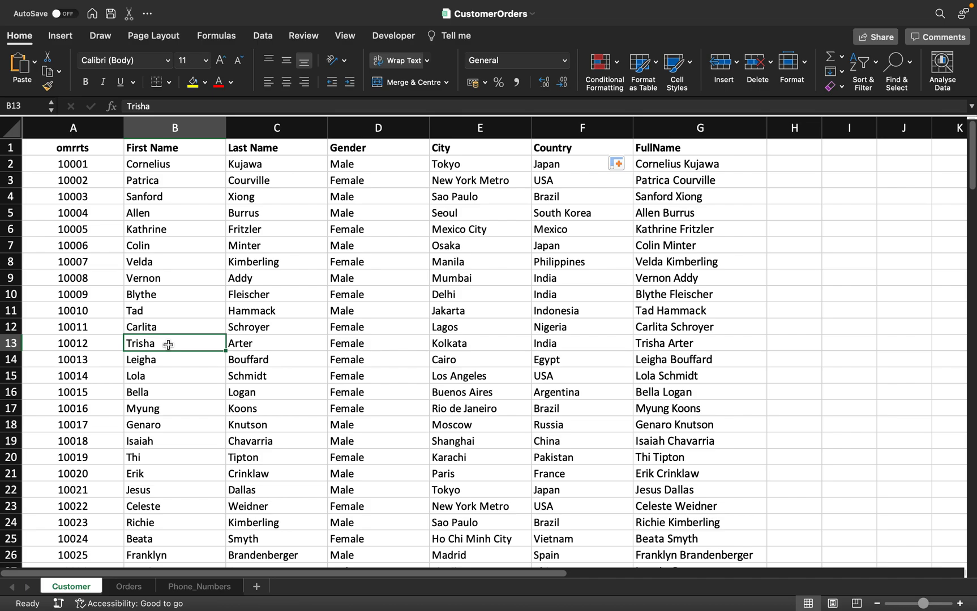
# Enter the labels concat in J2 and count in J3, beside the customer table.
pyautogui.hscroll(5, 596, 269)
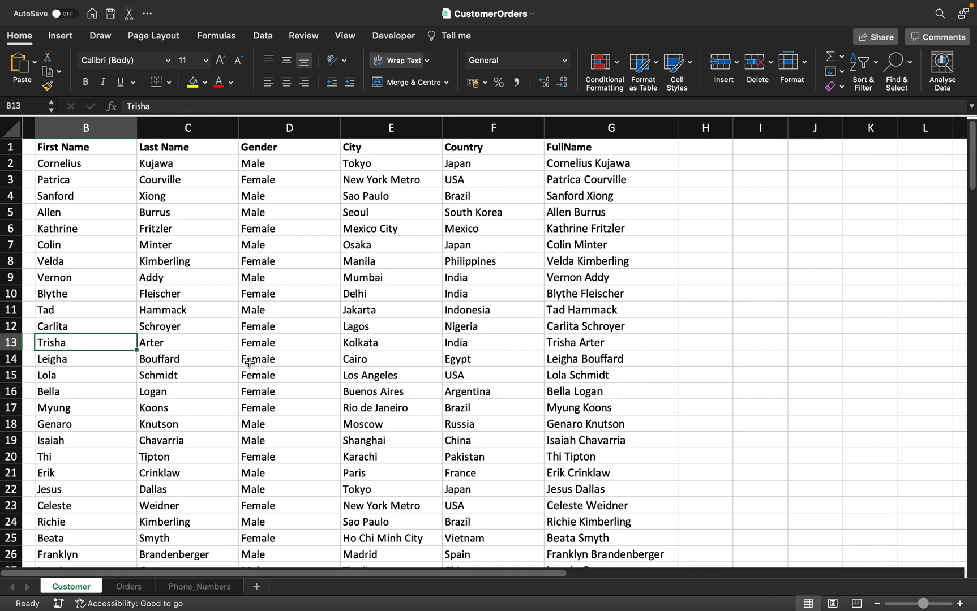
pyautogui.click(667, 163)
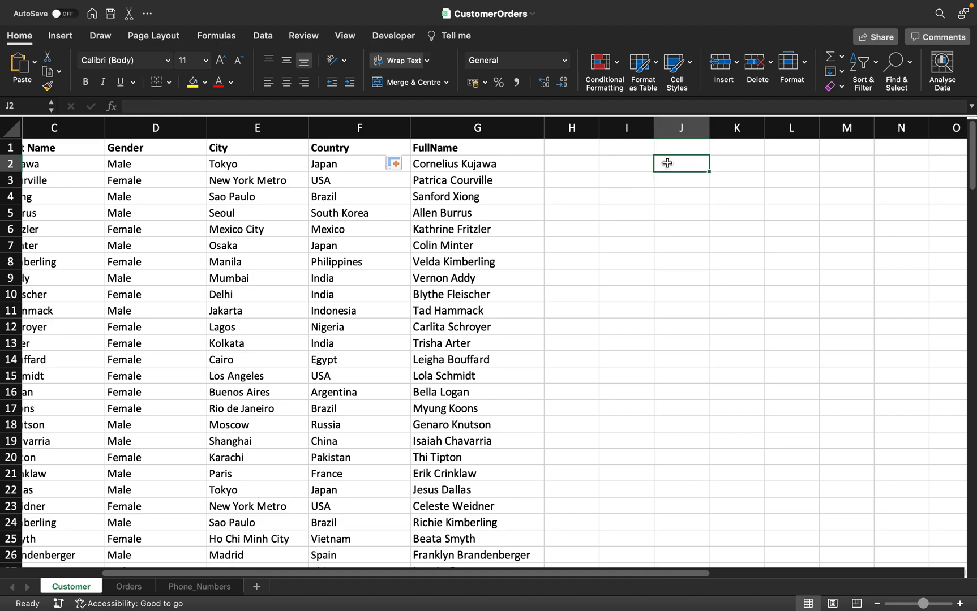
pyautogui.write('concat')
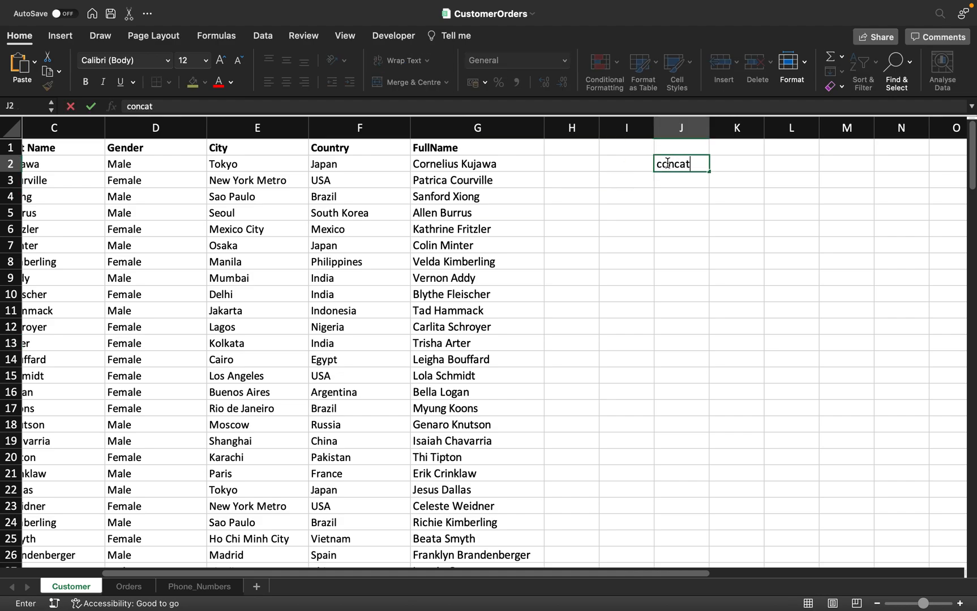
pyautogui.press('Return')
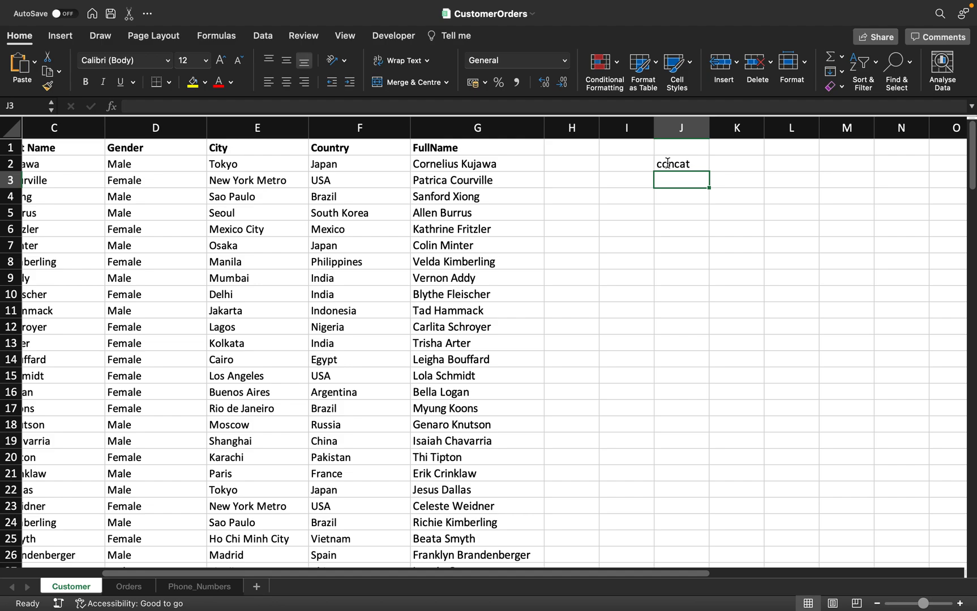
pyautogui.write('count')
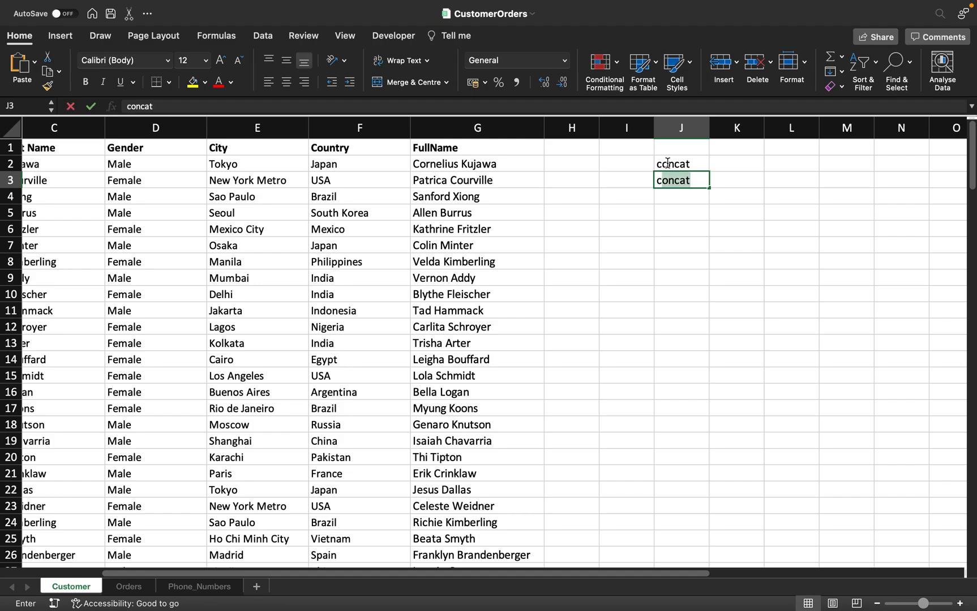
pyautogui.press('Tab')
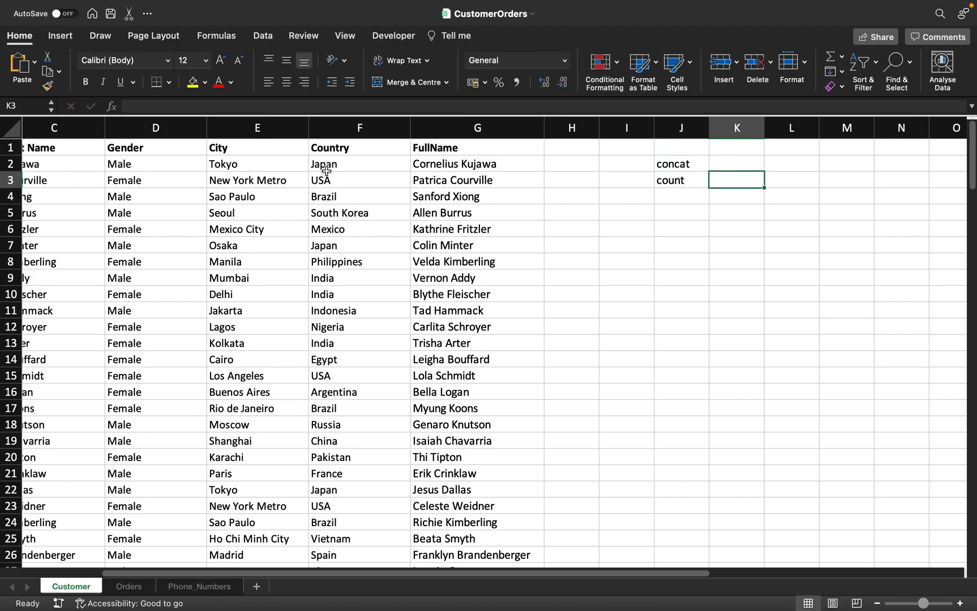
pyautogui.hscroll(-3, 170, 206)
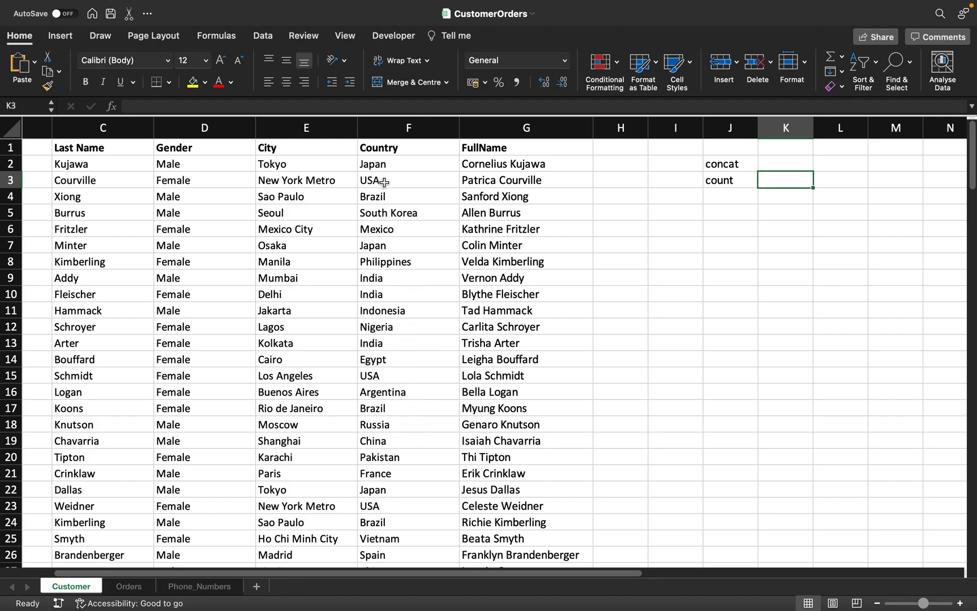
pyautogui.hscroll(2, 376, 287)
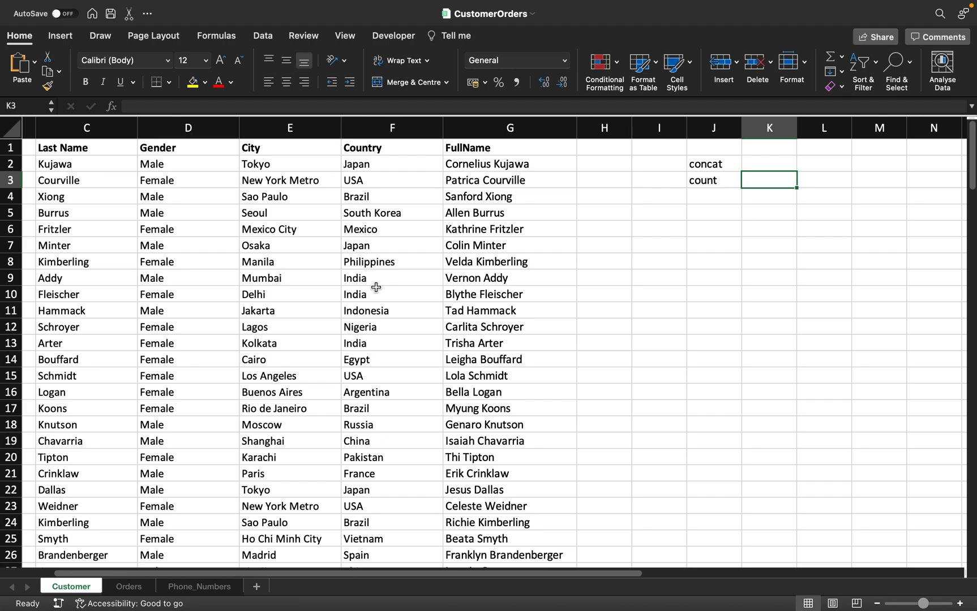
pyautogui.press('Down')
pyautogui.press('Left')
pyautogui.press('Right')
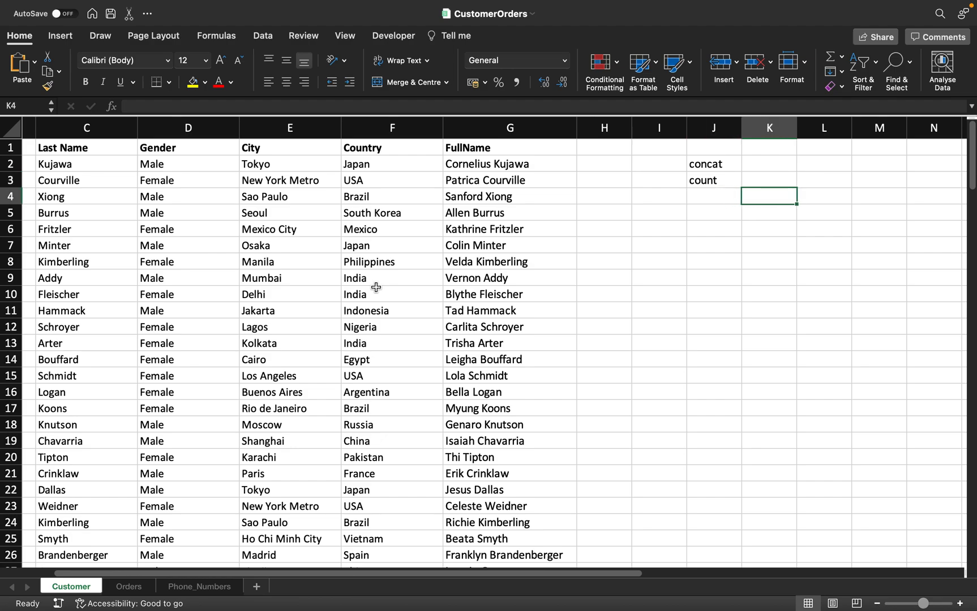
# Enter the label Nigeria in J5, two rows below the count label.
pyautogui.press('Up')
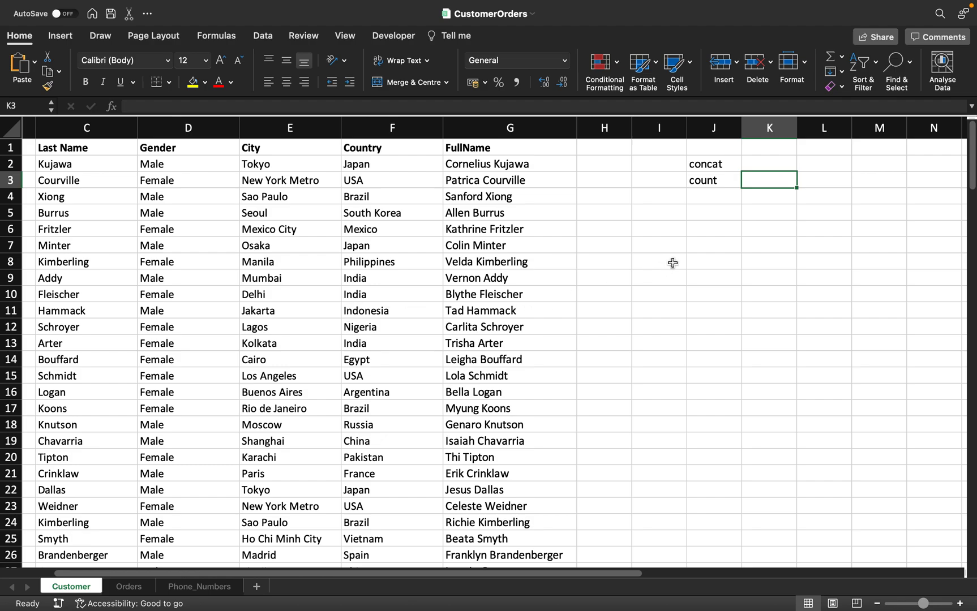
pyautogui.press('Down')
pyautogui.press('Down')
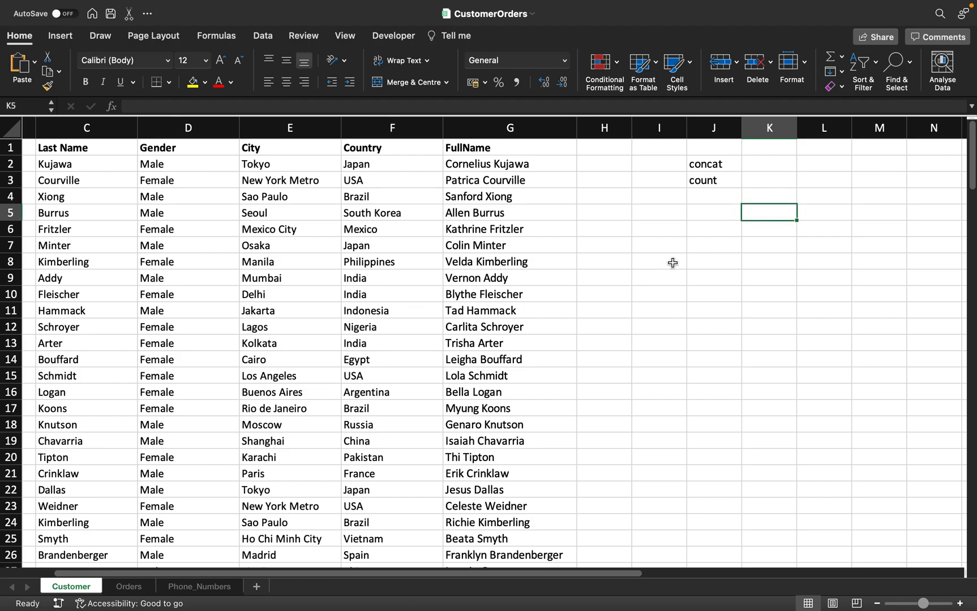
pyautogui.press('Left')
pyautogui.write('Ch')
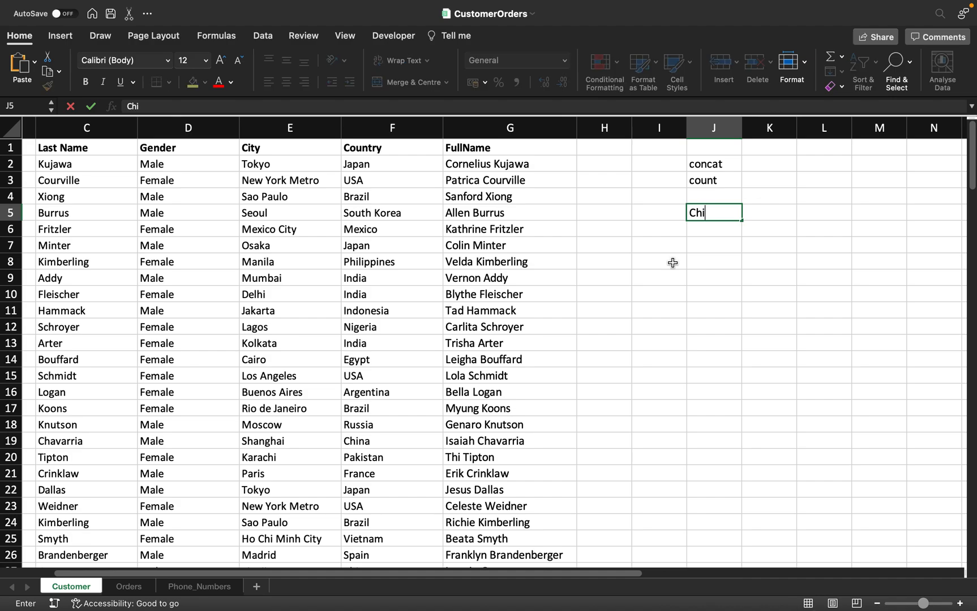
pyautogui.press('BackSpace')
pyautogui.press('BackSpace')
pyautogui.write('Niger')
pyautogui.press('Tab')
# Try counting the Nigeria label by entering =COUNT(J5) in K5.
pyautogui.write('=')
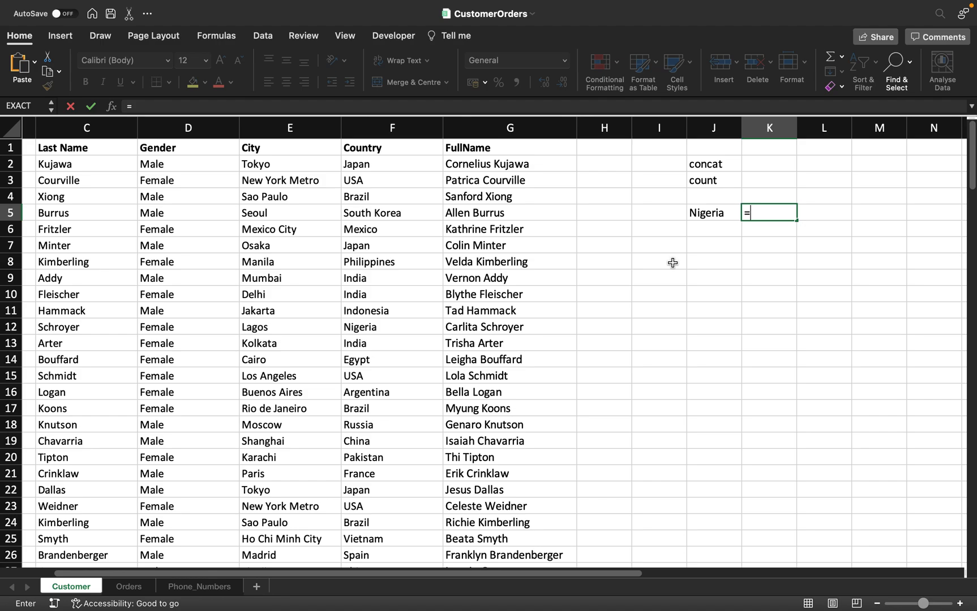
pyautogui.write('count')
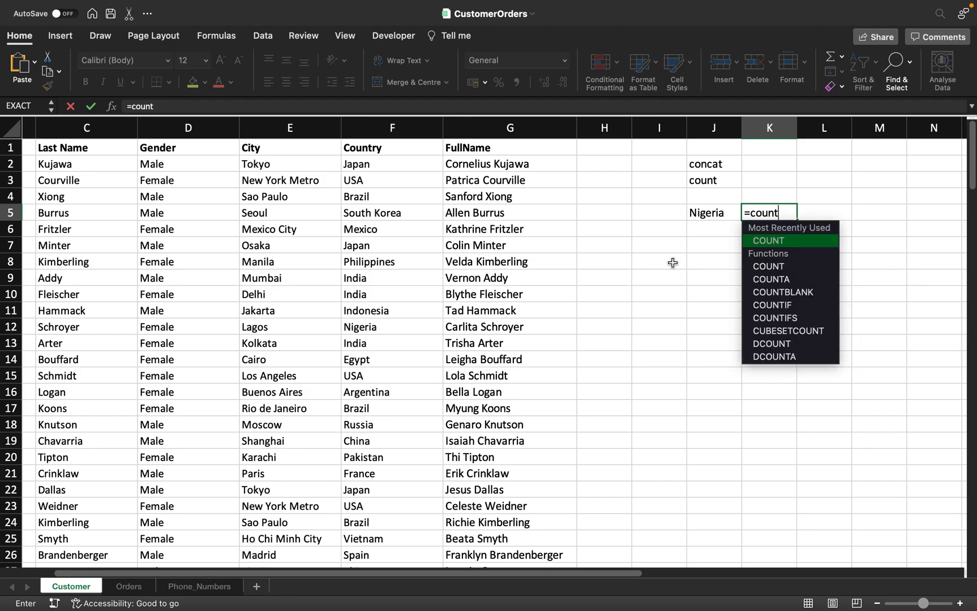
pyautogui.write('(')
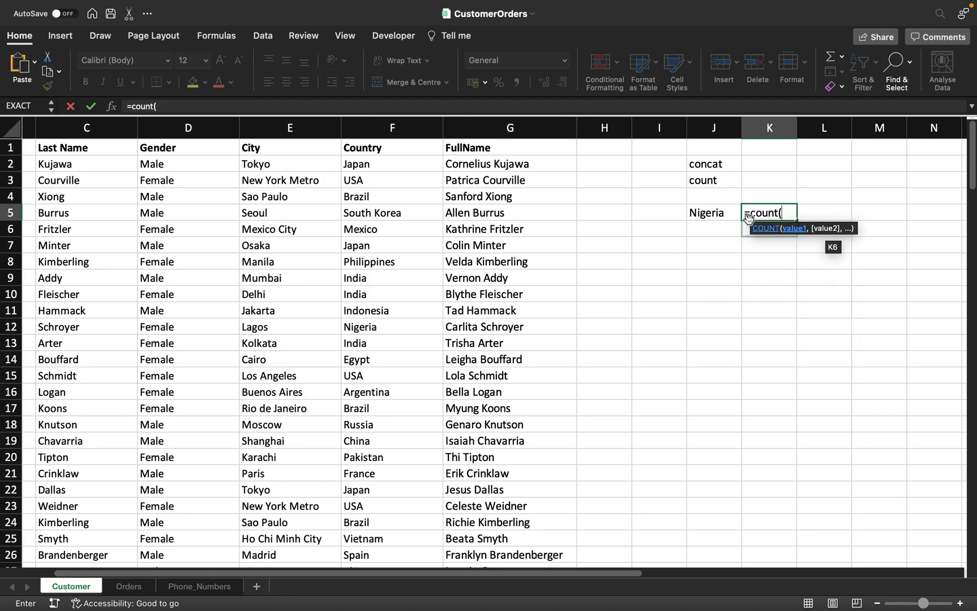
pyautogui.click(718, 218)
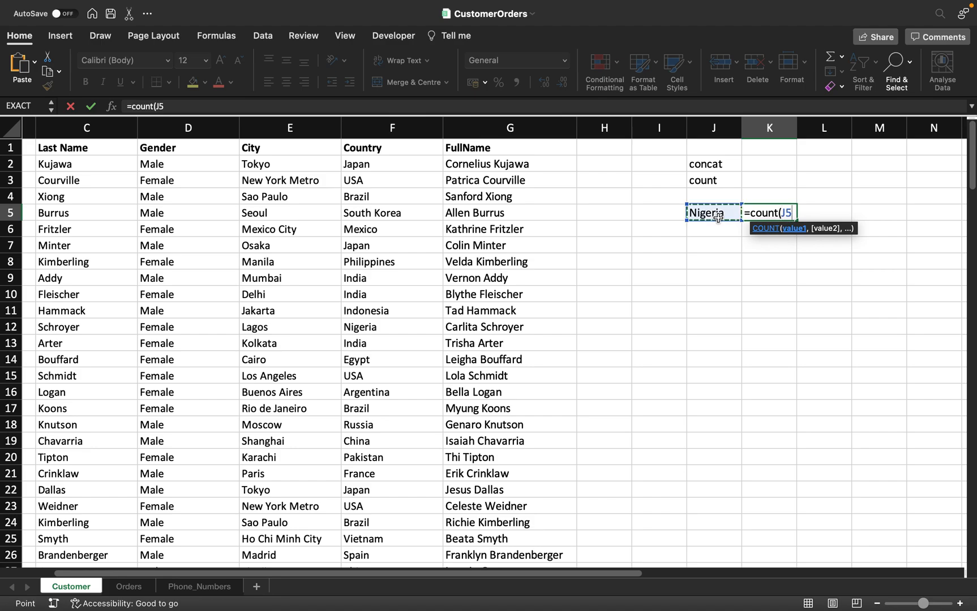
pyautogui.write(',')
pyautogui.press('BackSpace')
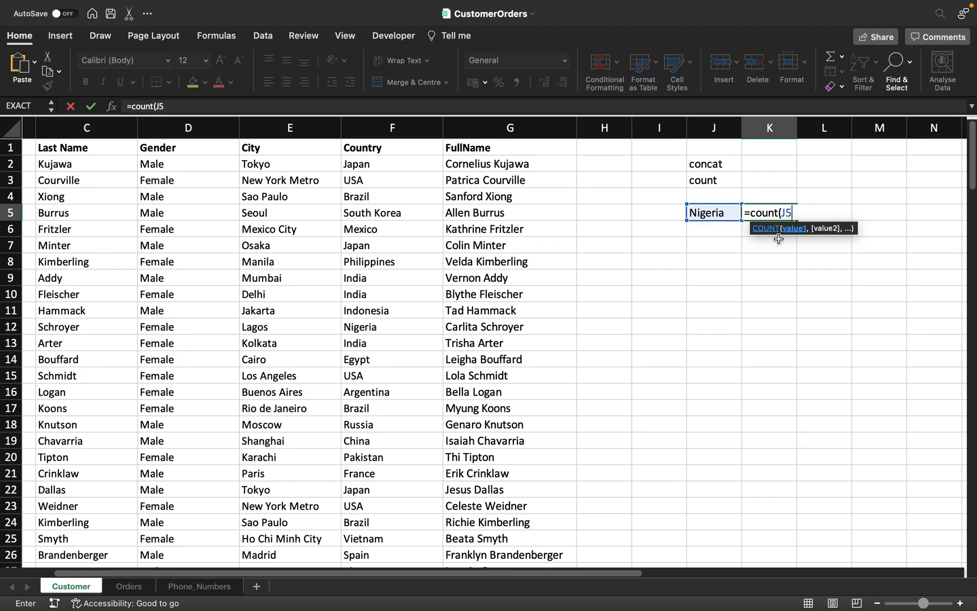
pyautogui.press('Return')
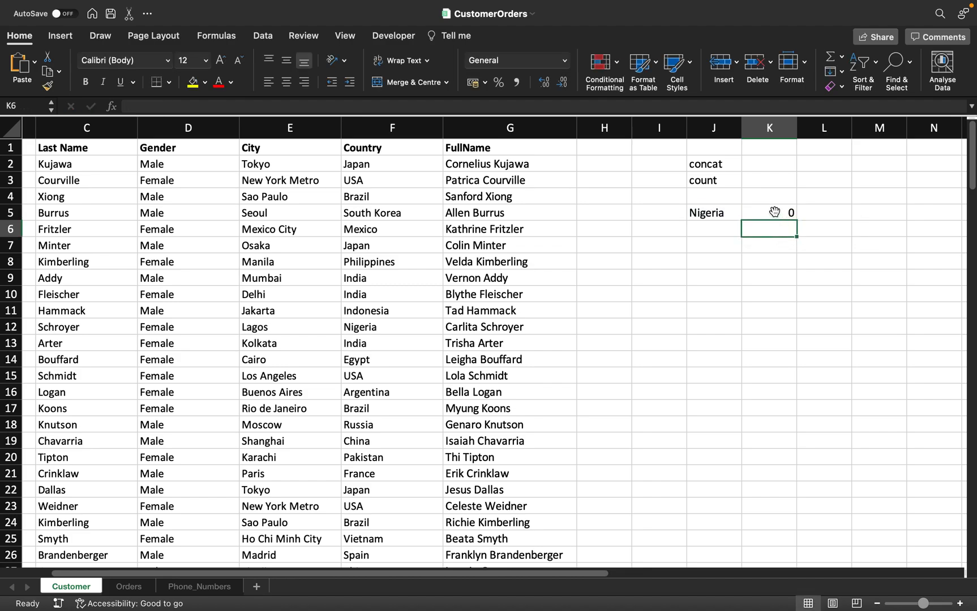
# Compare the COUNT formula in K5 with the Nigeria label it refers to in J5.
pyautogui.click(774, 211)
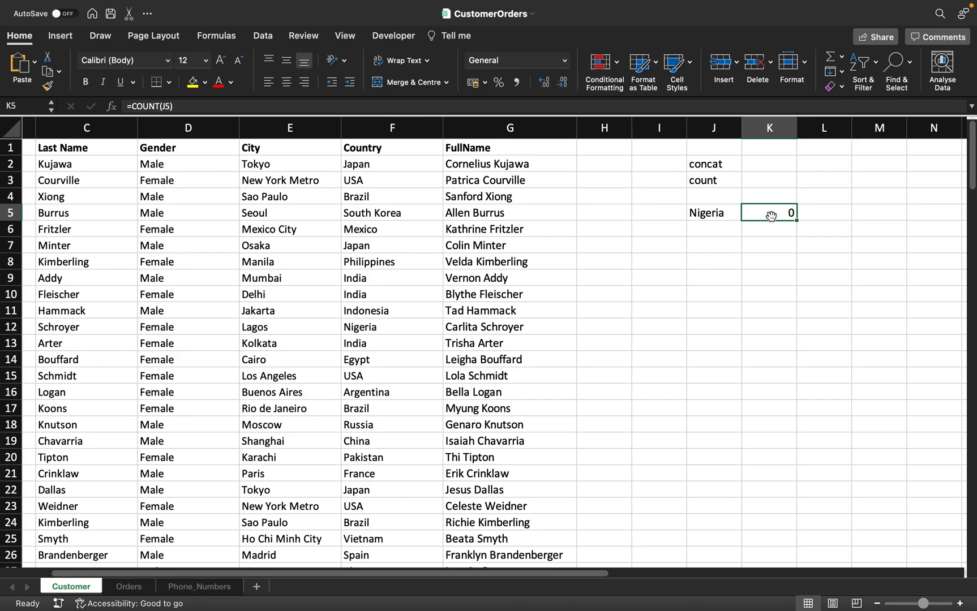
pyautogui.click(707, 219)
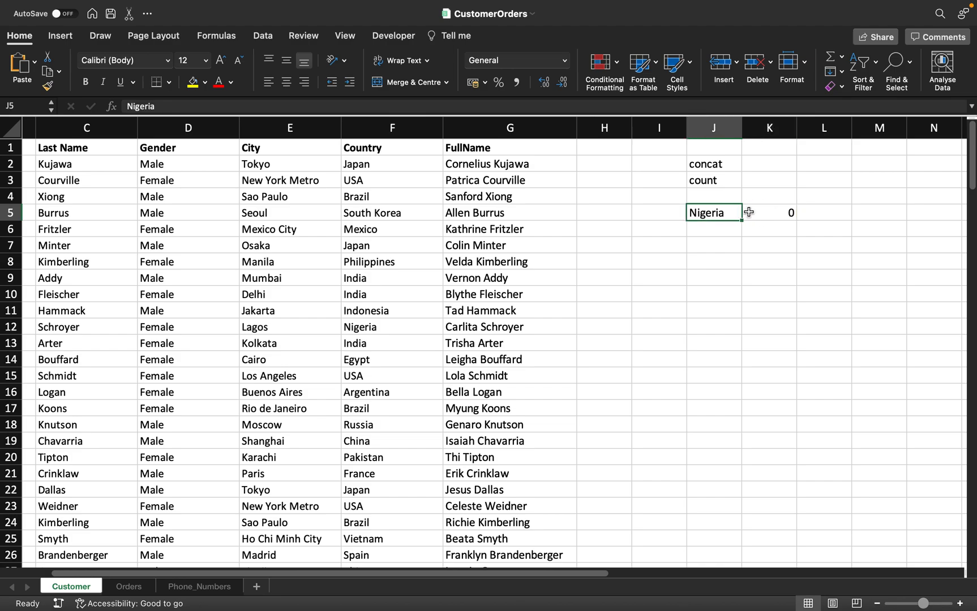
pyautogui.click(790, 214)
pyautogui.click(716, 214)
pyautogui.click(779, 216)
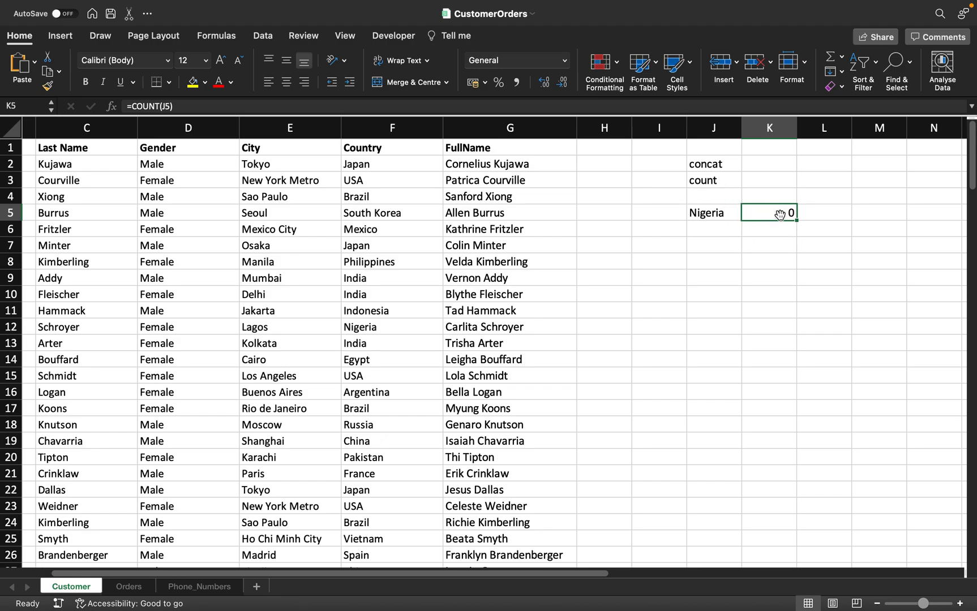
pyautogui.click(703, 212)
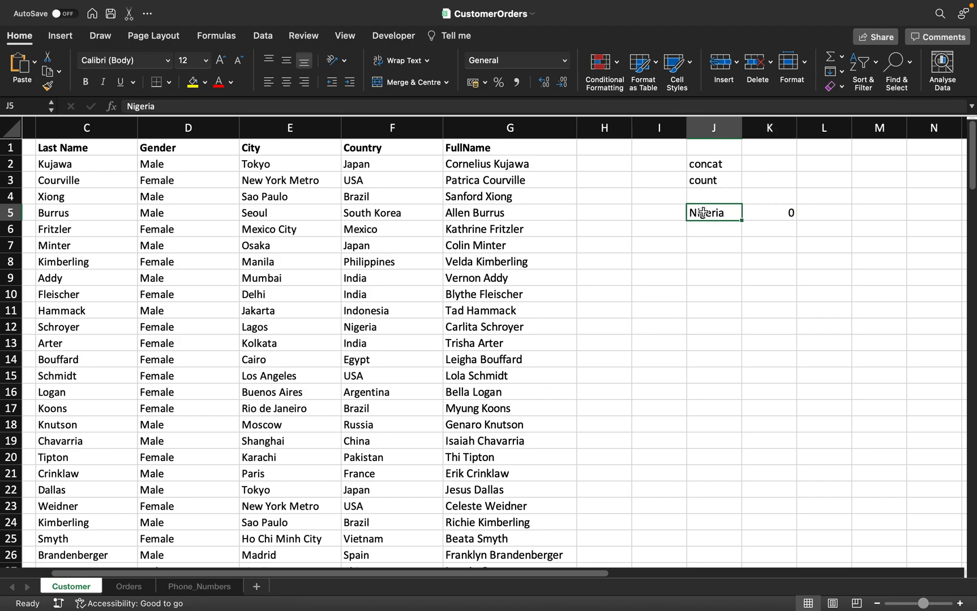
pyautogui.click(770, 216)
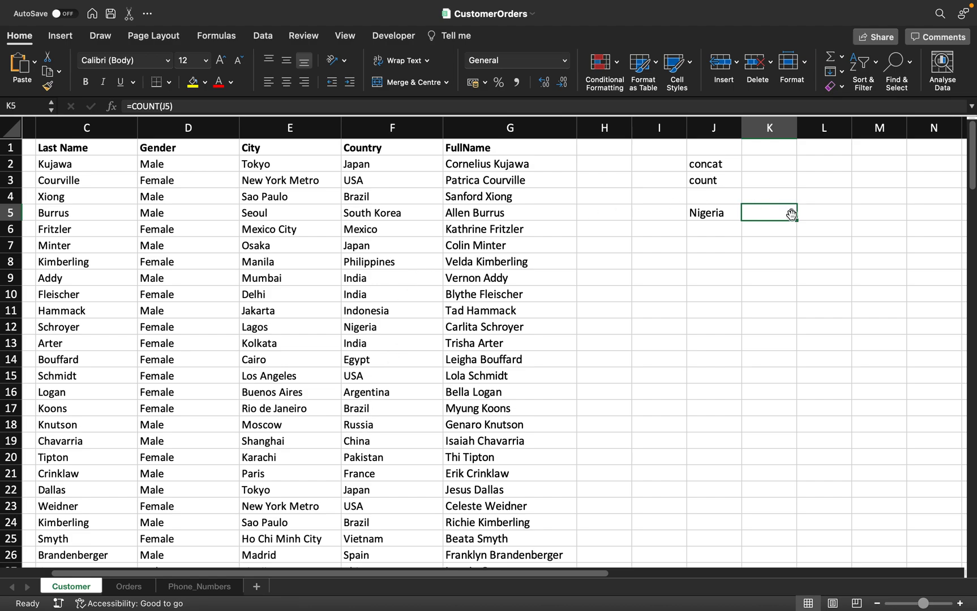
# Clear the COUNT formula in K5 and try starting a COUNTIF formula there instead.
pyautogui.moveTo(181, 107); pyautogui.dragTo(46, 109)
pyautogui.write('=couni')
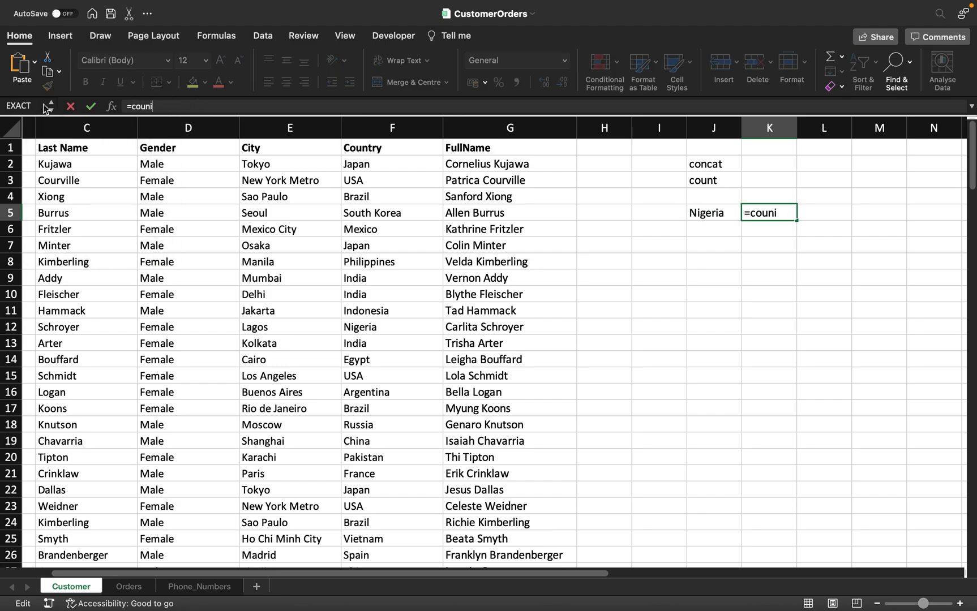
pyautogui.press('BackSpace')
pyautogui.write('t')
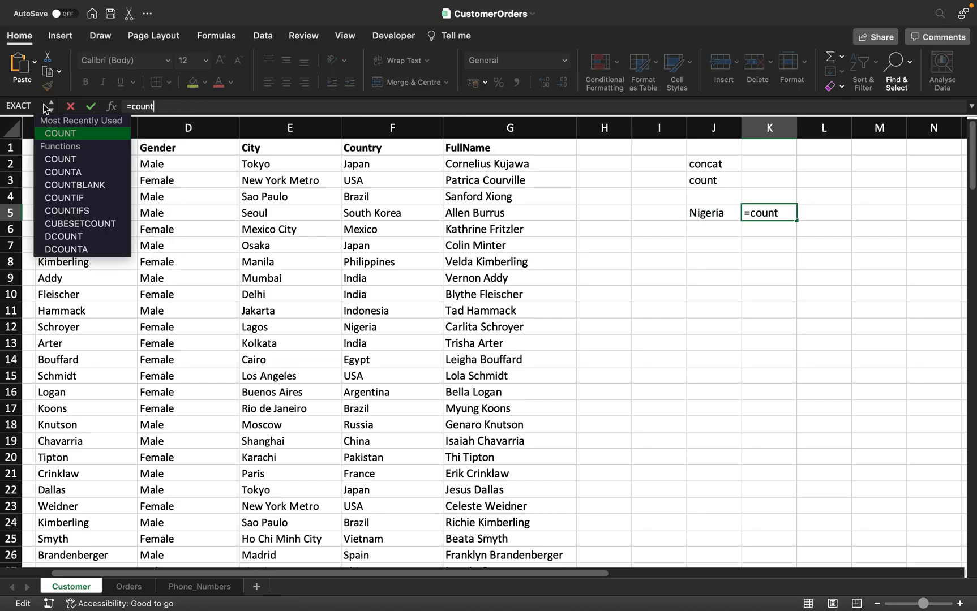
pyautogui.write('if(')
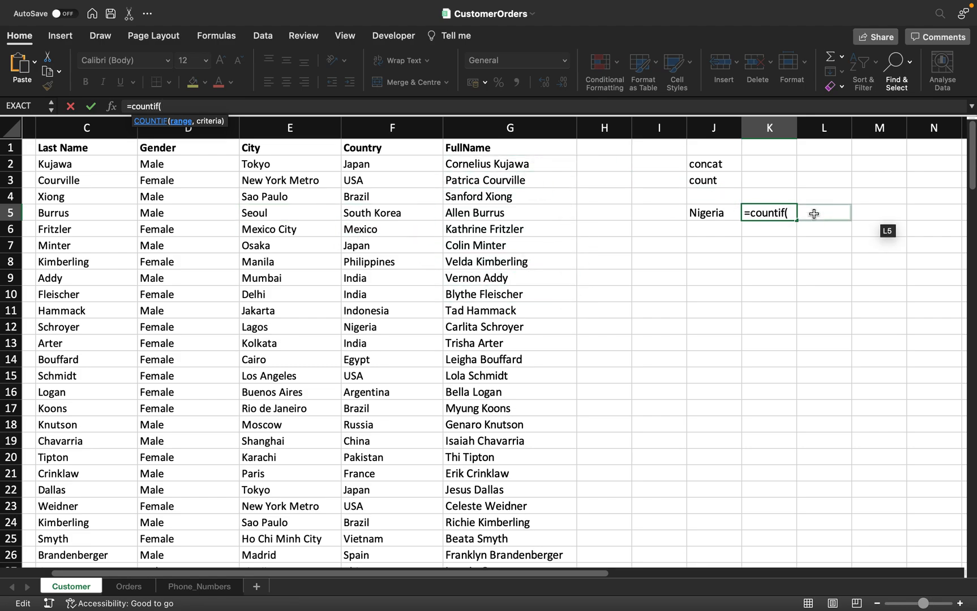
# Change the unfinished COUNTIF formula in K5 to =concat( so the CONCAT syntax hint is available.
pyautogui.press('BackSpace')
pyautogui.press('BackSpace')
pyautogui.press('BackSpace')
pyautogui.press('BackSpace')
pyautogui.press('BackSpace')
pyautogui.press('BackSpace')
pyautogui.press('BackSpace')
pyautogui.write('onca')
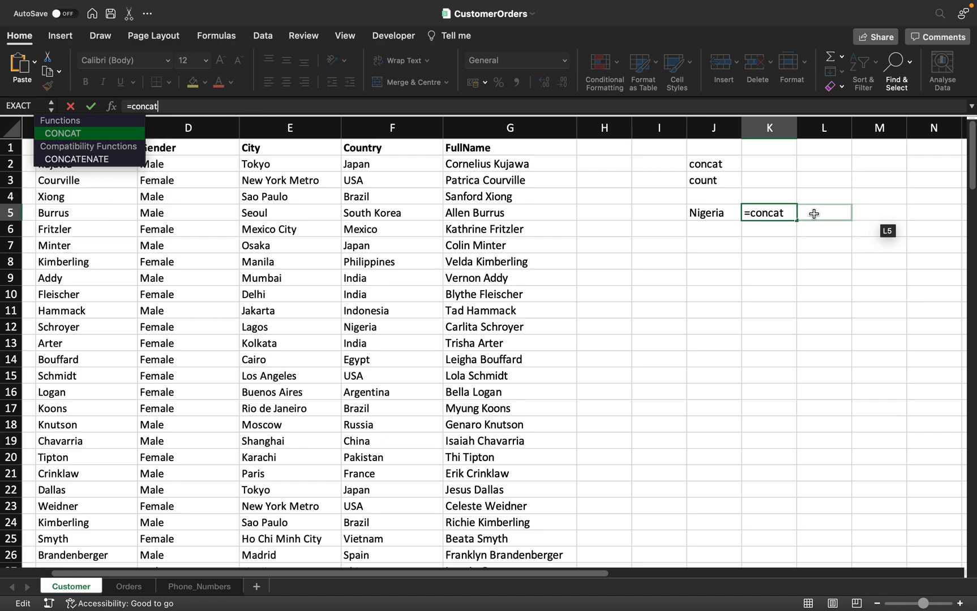
pyautogui.write('t(')
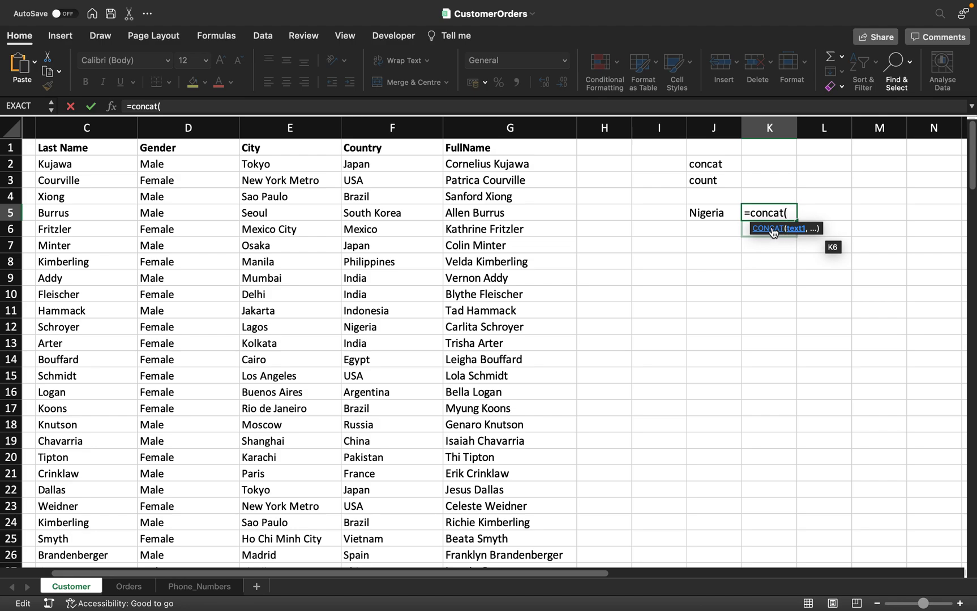
# View the CONCAT function's help article in a widened help window, close it and keep =concat( in K5.
pyautogui.click(772, 229)
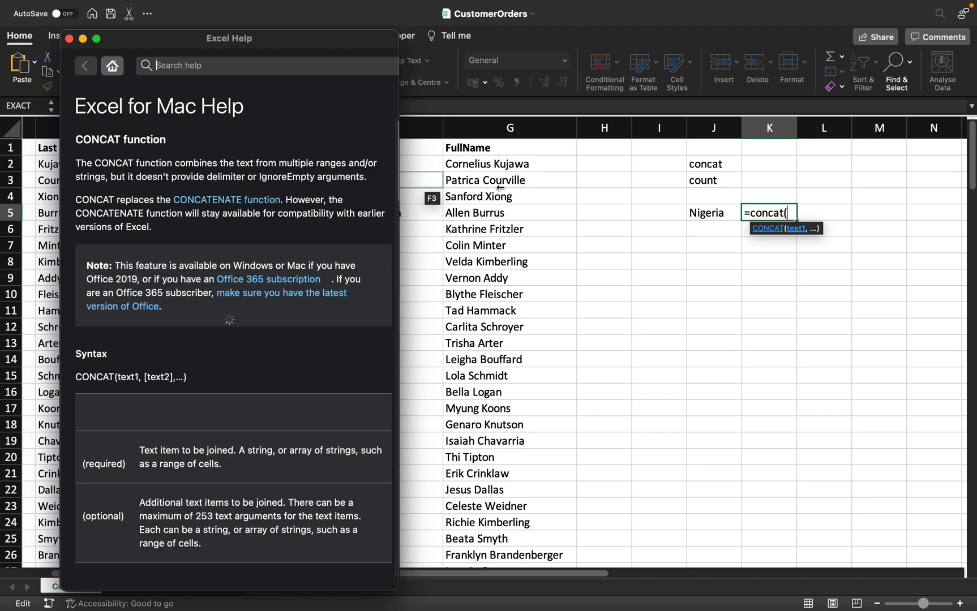
pyautogui.moveTo(404, 186); pyautogui.dragTo(574, 194)
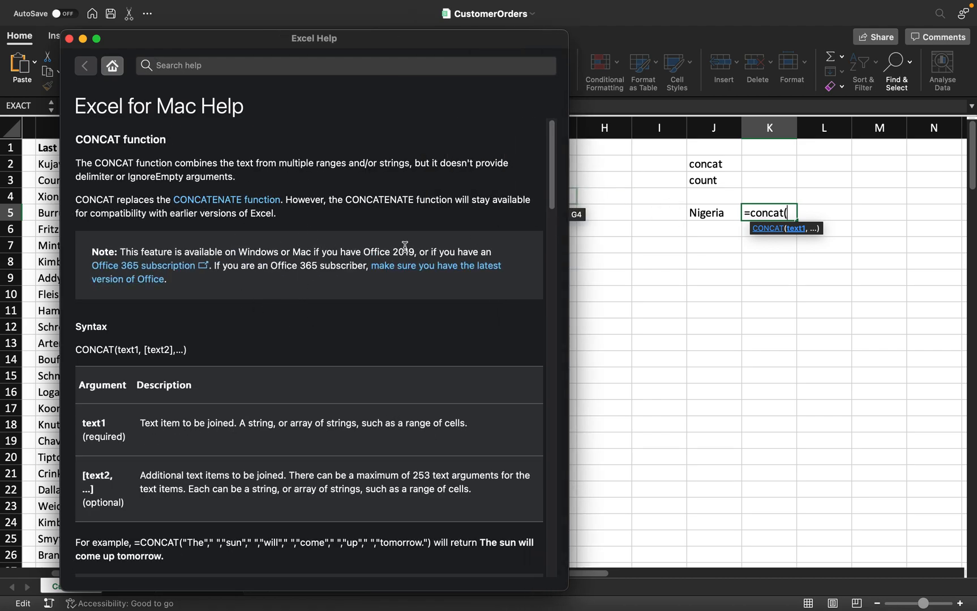
pyautogui.click(68, 39)
pyautogui.press('BackSpace')
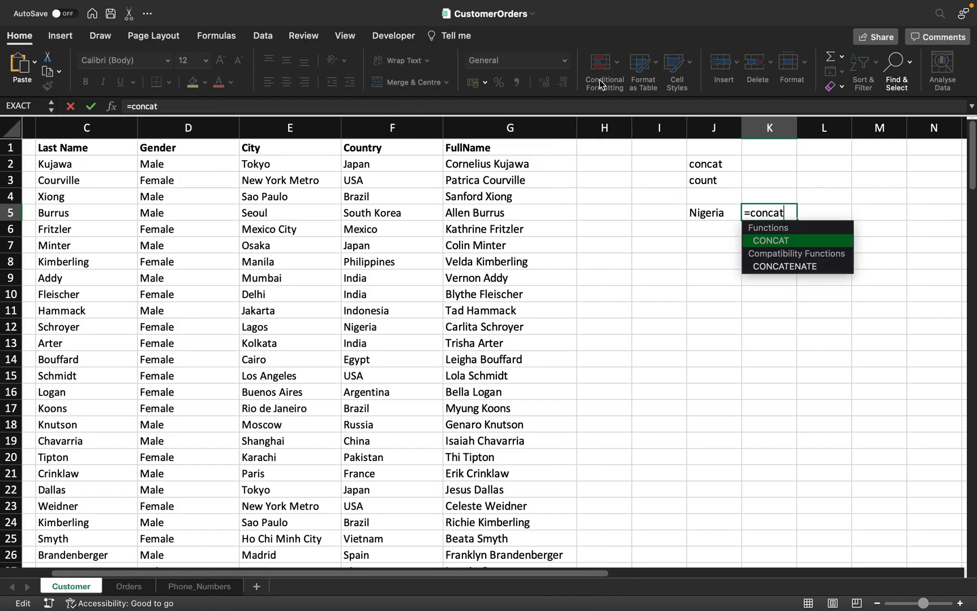
pyautogui.write('(')
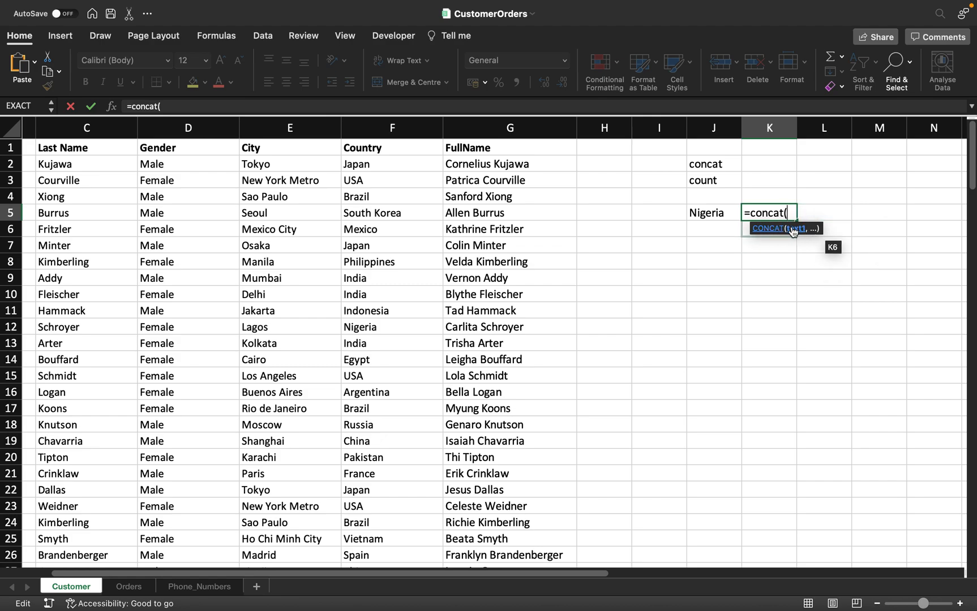
# Reopen the CONCAT help article and read its description, the text1 and text2 arguments, the example and the tip.
pyautogui.click(775, 232)
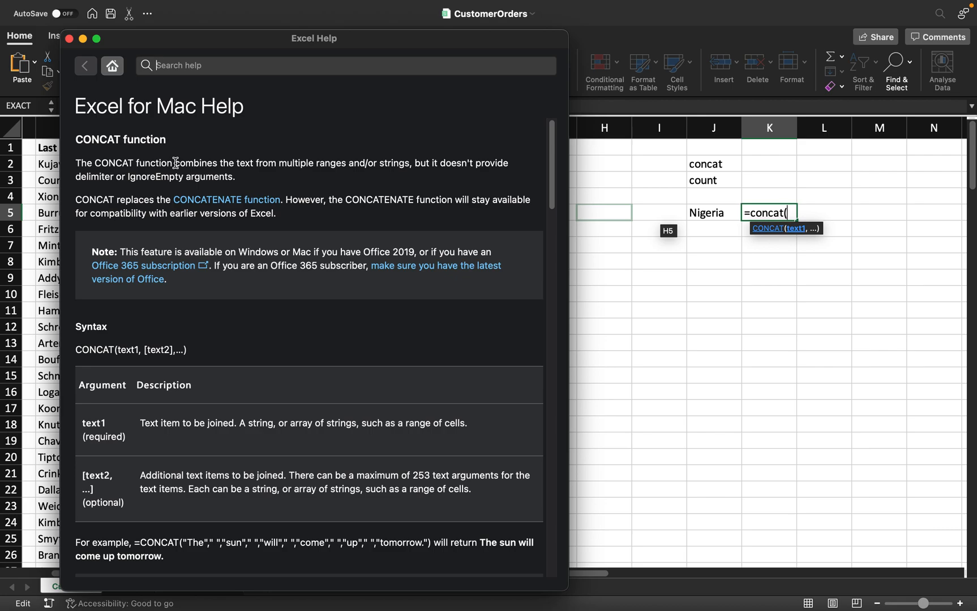
pyautogui.scroll(1, 272, 294)
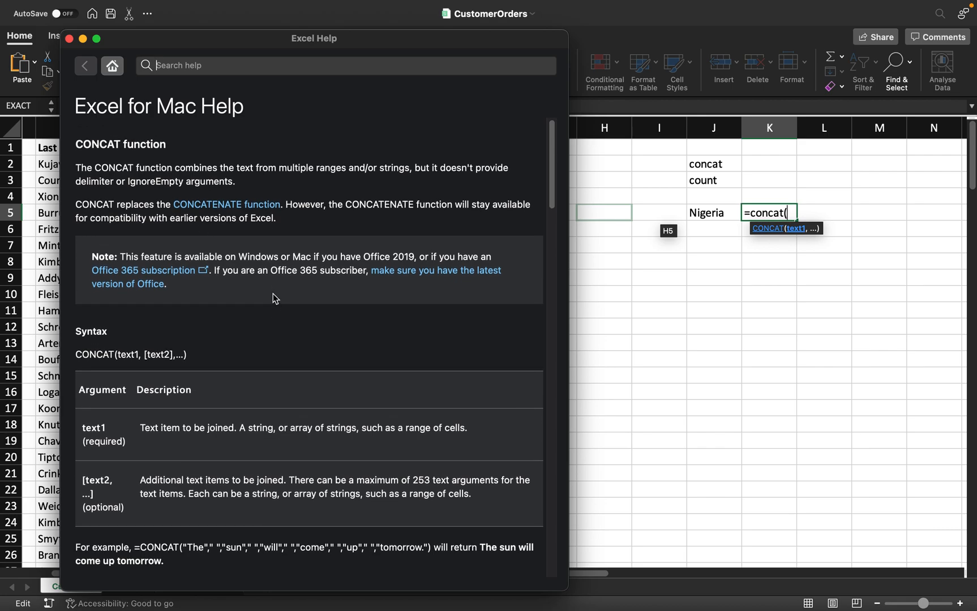
pyautogui.scroll(-1, 272, 294)
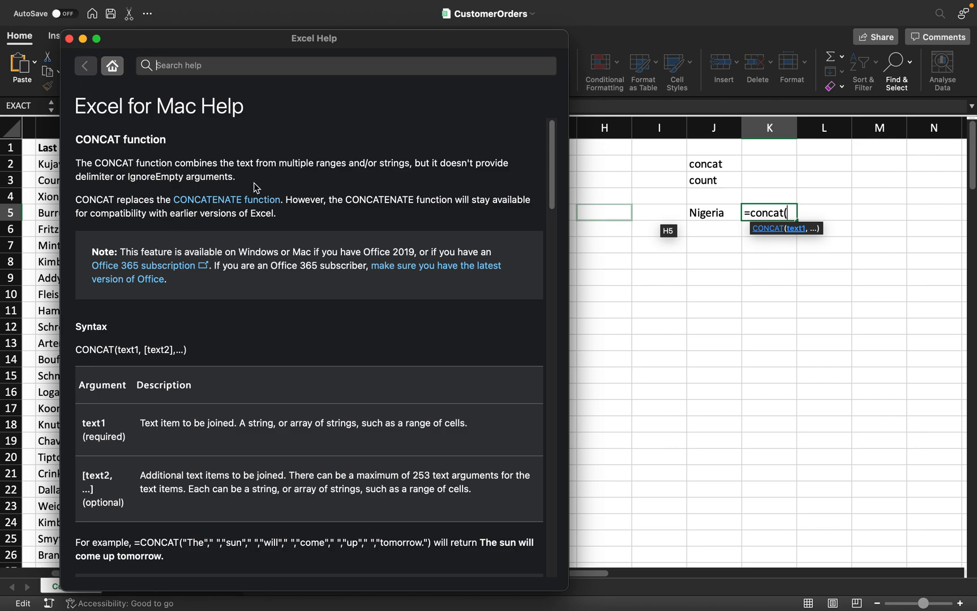
pyautogui.moveTo(280, 184); pyautogui.dragTo(102, 164)
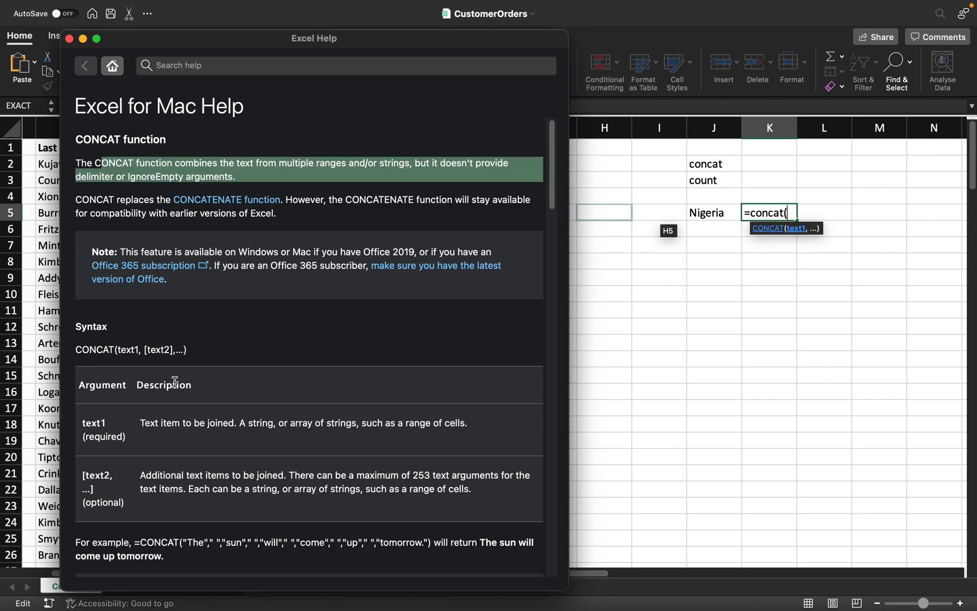
pyautogui.scroll(-5, 174, 382)
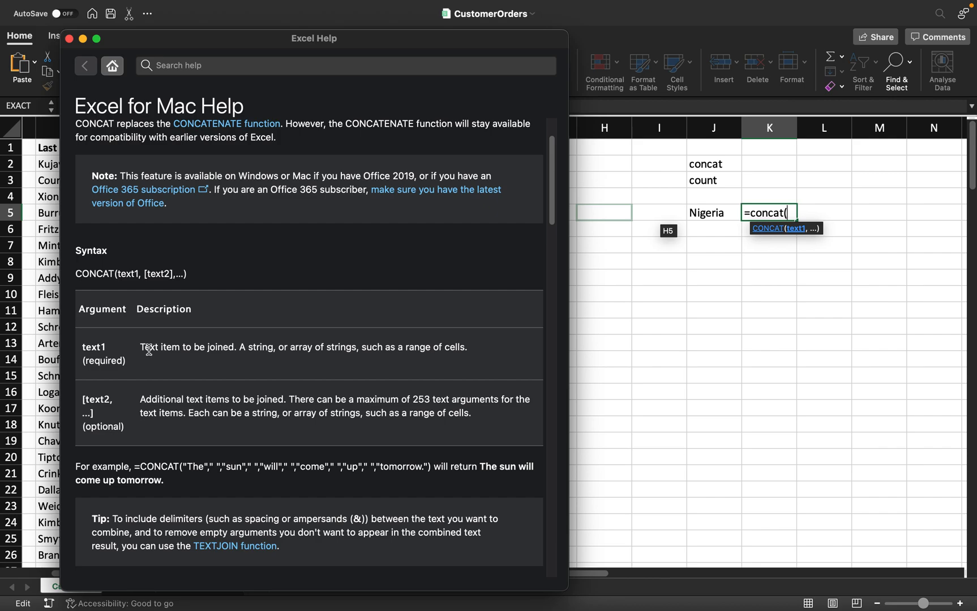
pyautogui.moveTo(145, 347); pyautogui.dragTo(474, 348)
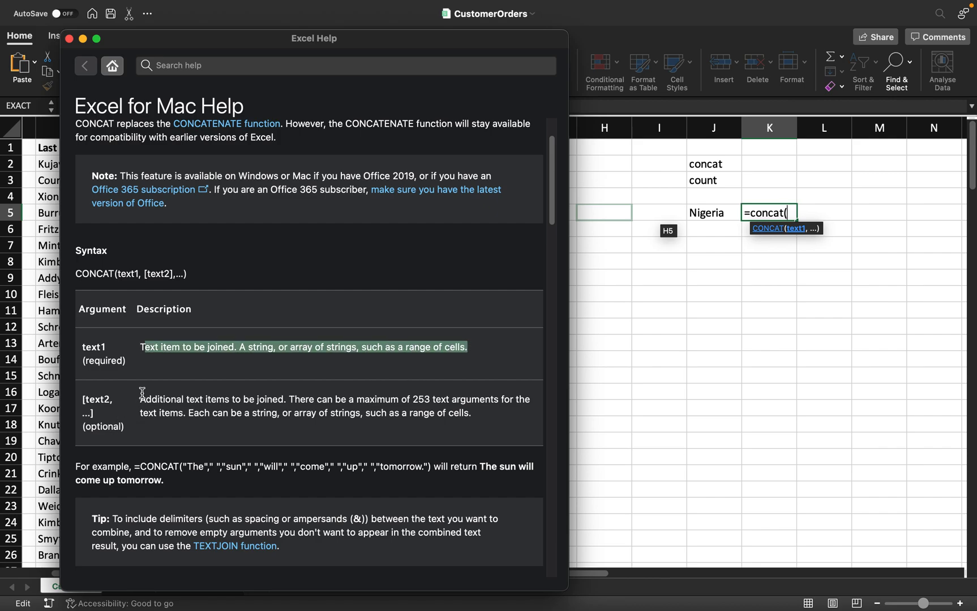
pyautogui.moveTo(140, 393); pyautogui.dragTo(446, 428)
pyautogui.scroll(-1, 414, 498)
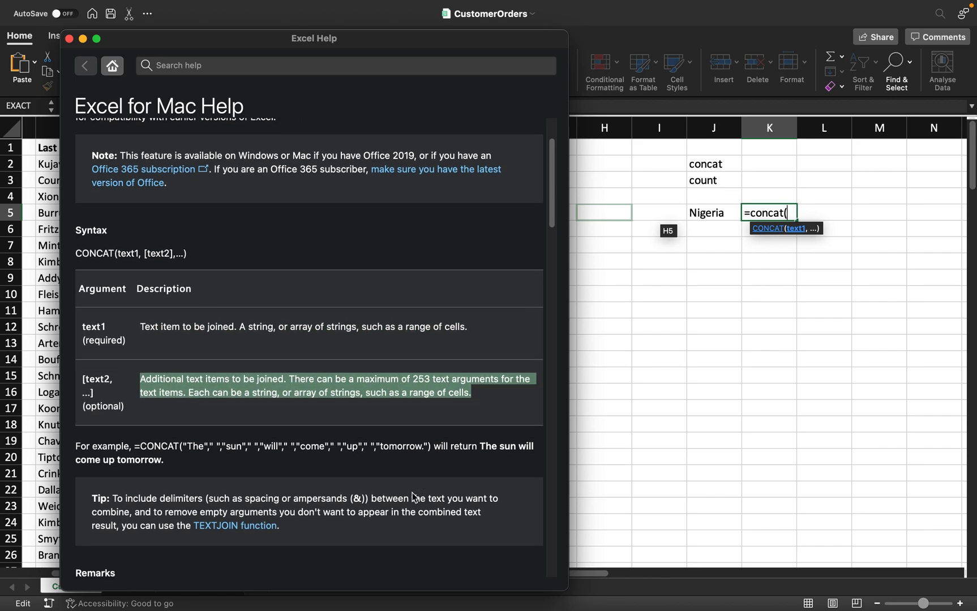
pyautogui.scroll(-2, 415, 498)
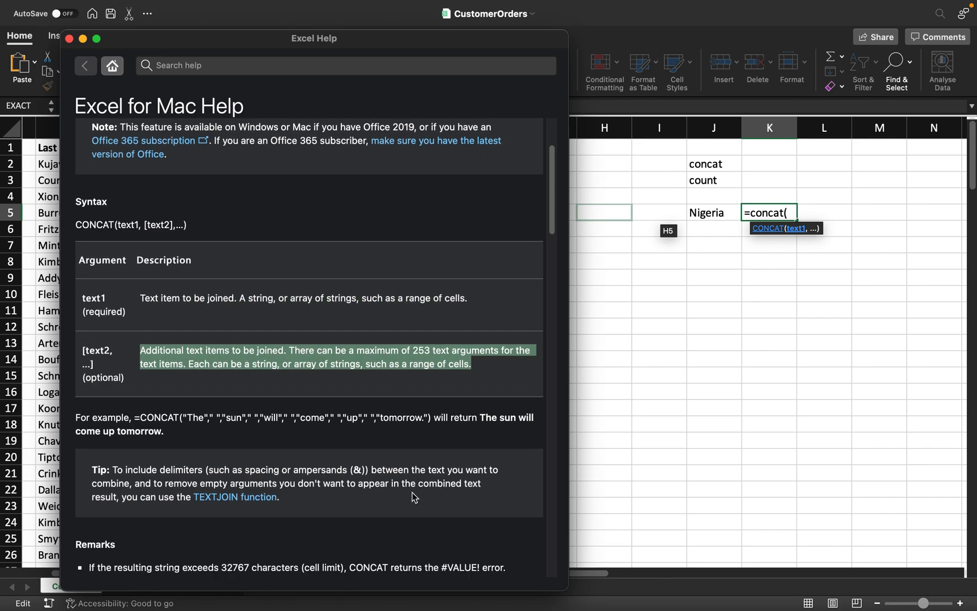
pyautogui.click(69, 39)
# Change the unfinished formula in K5 to =count( and view the COUNT function's help article, closing it again.
pyautogui.press('BackSpace')
pyautogui.press('BackSpace')
pyautogui.press('BackSpace')
pyautogui.press('BackSpace')
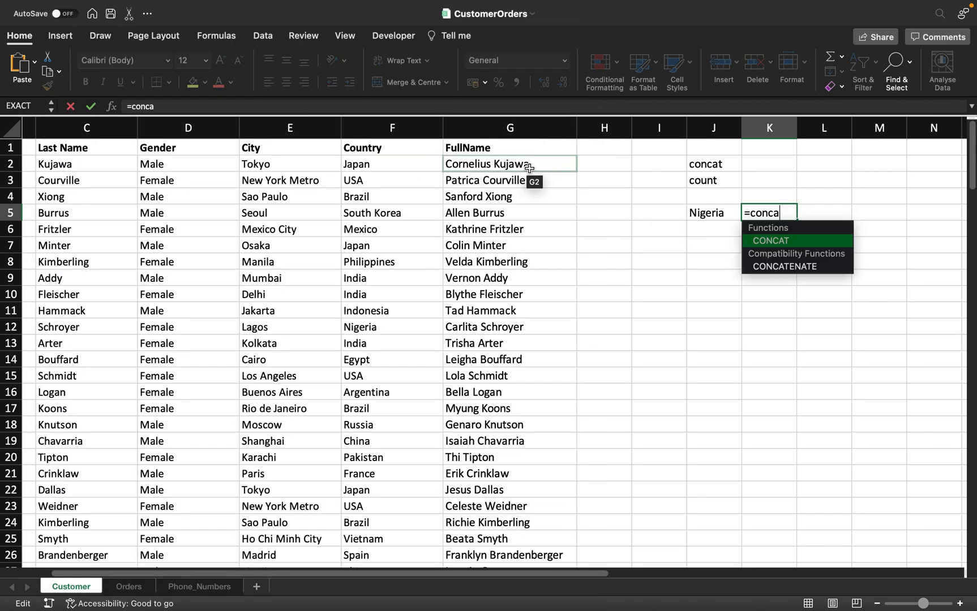
pyautogui.press('BackSpace')
pyautogui.write('unt(')
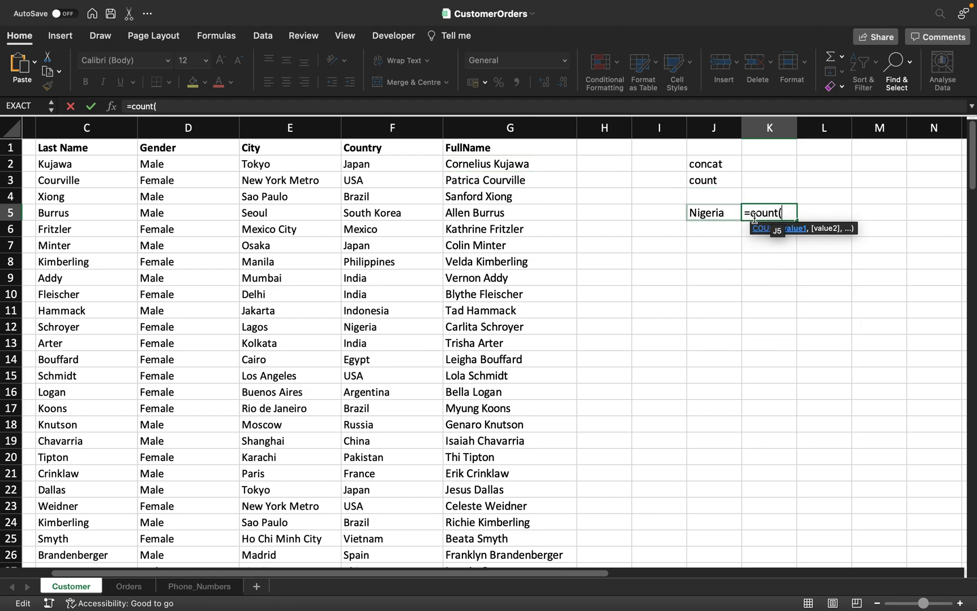
pyautogui.click(766, 229)
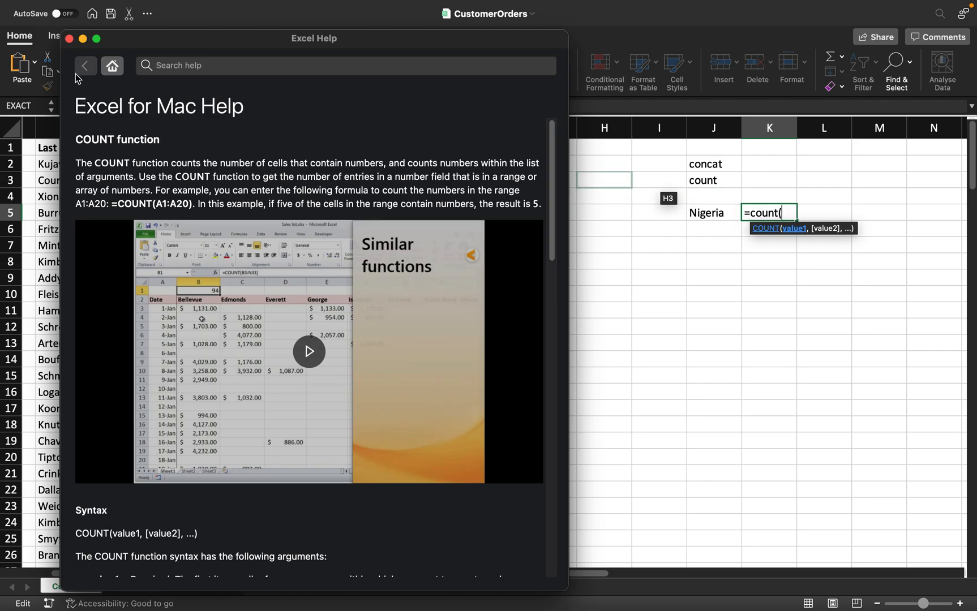
pyautogui.click(69, 39)
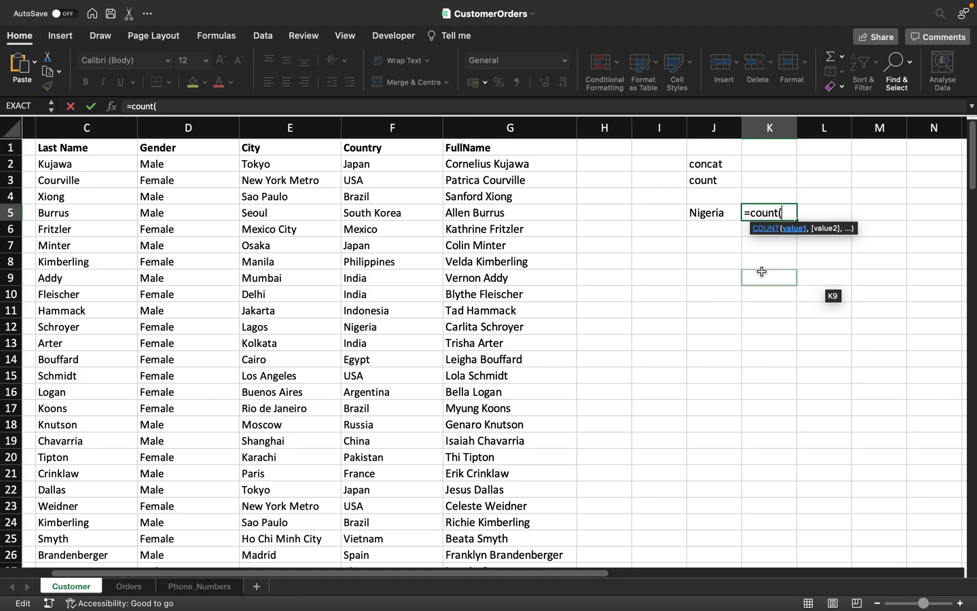
# Complete the COUNT formula in K5 over the Country values F2:F152 and select K5 to check its result.
pyautogui.click(363, 164)
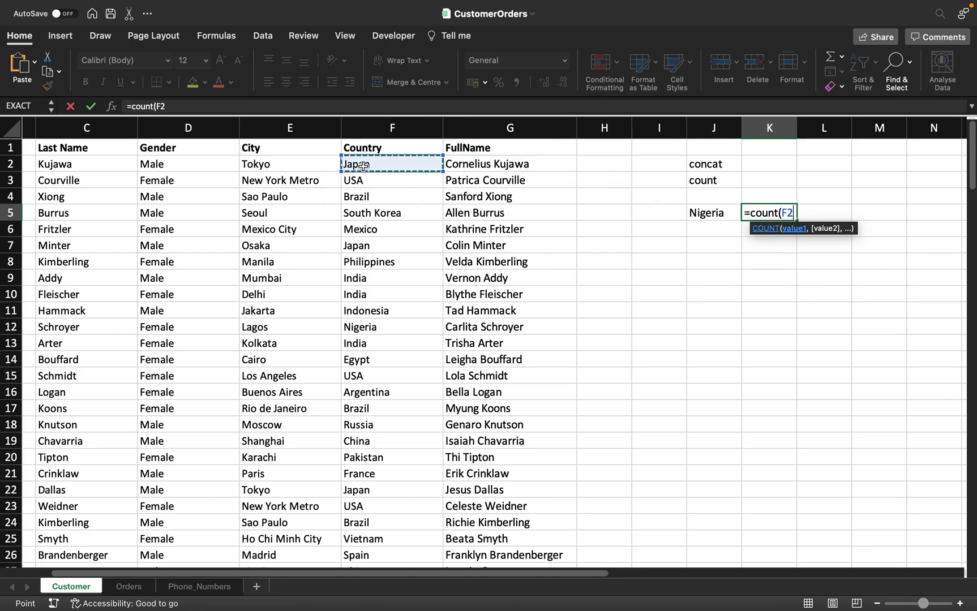
pyautogui.hotkey('ctrl', 'shift', 'Down')
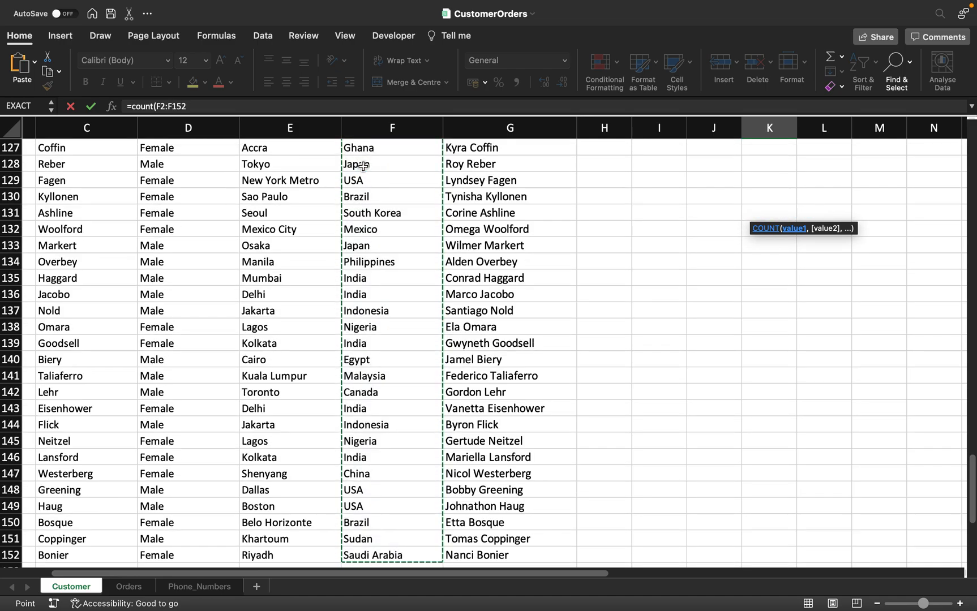
pyautogui.press('Return')
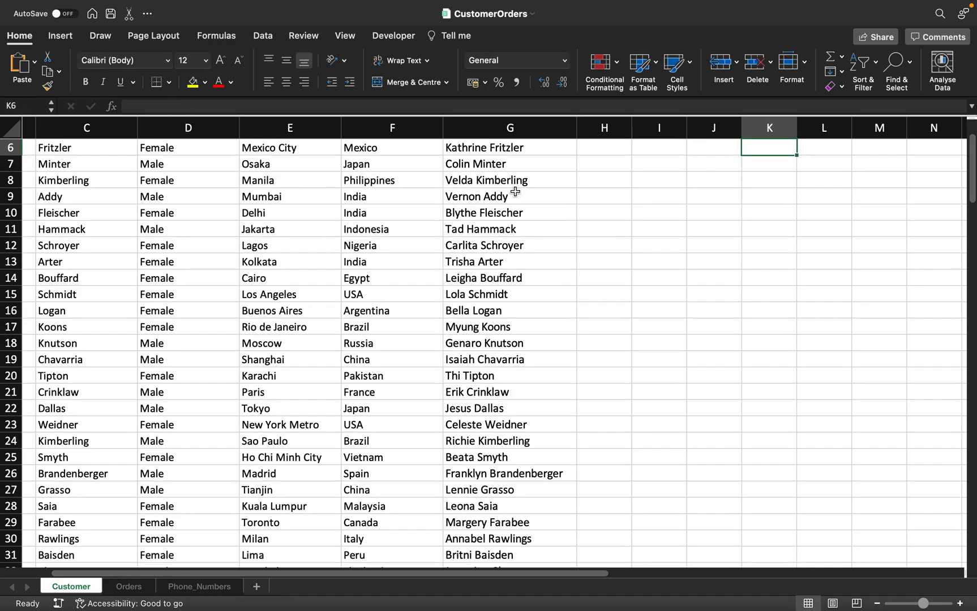
pyautogui.scroll(5, 603, 247)
pyautogui.click(822, 213)
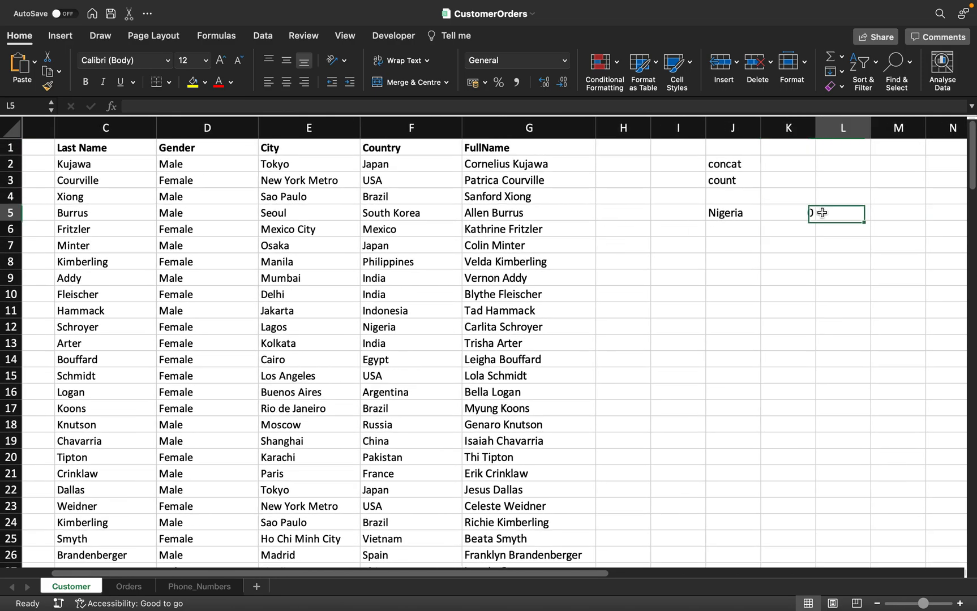
pyautogui.click(791, 213)
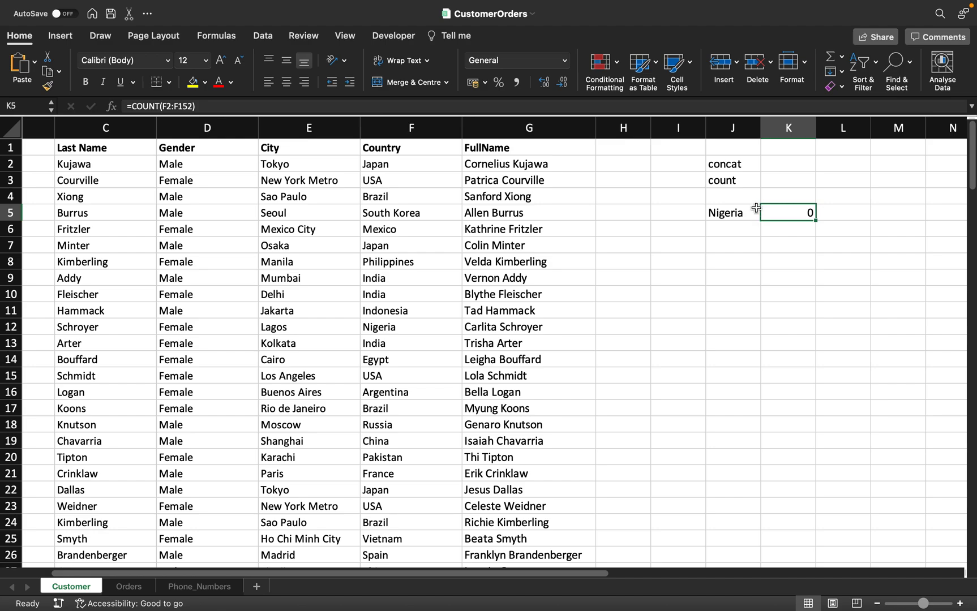
# Restart K5 as =count( and read the syntax, arguments, note and remarks in the COUNT help article before closing it.
pyautogui.press('Delete')
pyautogui.write('=count(')
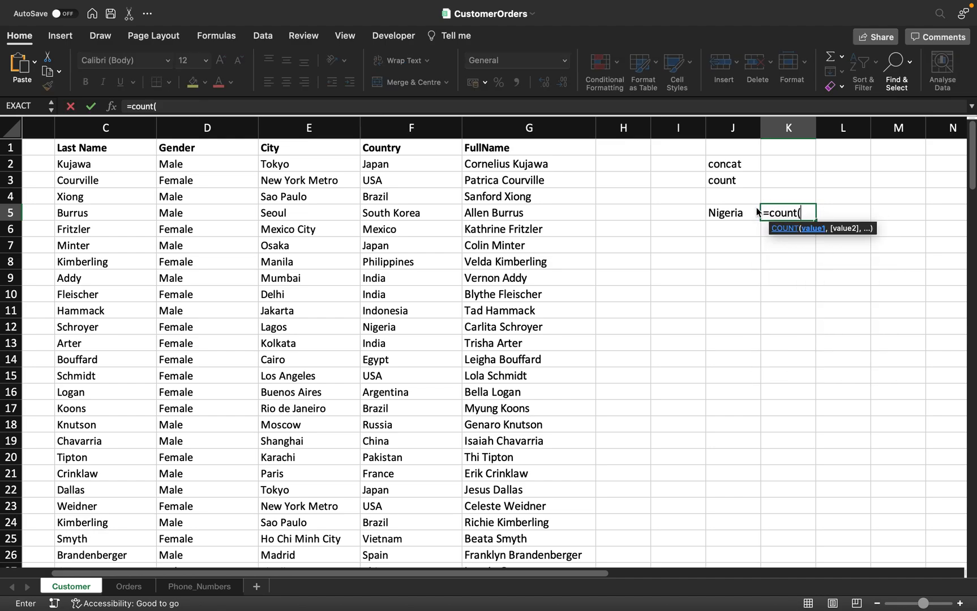
pyautogui.click(782, 229)
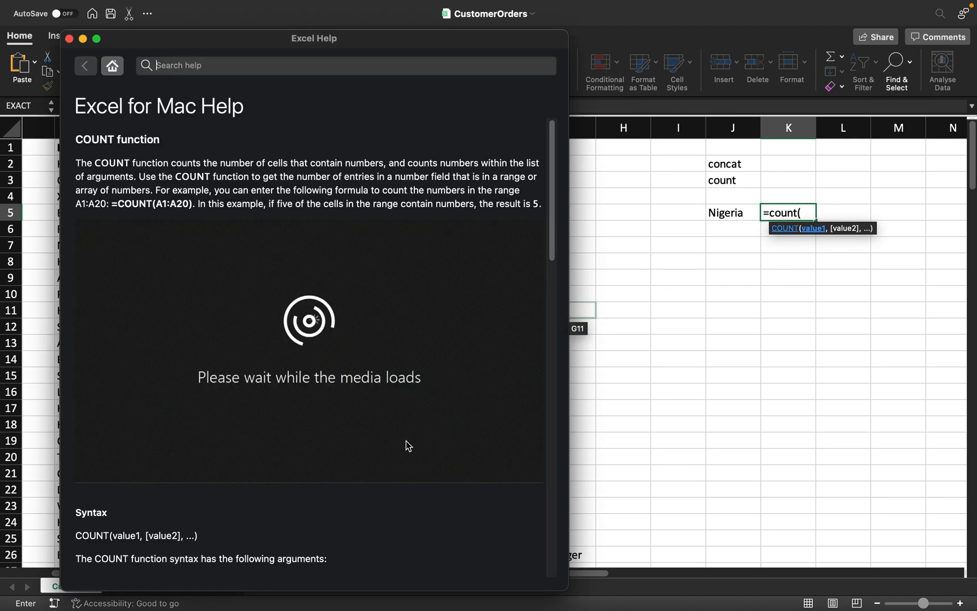
pyautogui.scroll(-2, 403, 457)
pyautogui.scroll(-2, 403, 458)
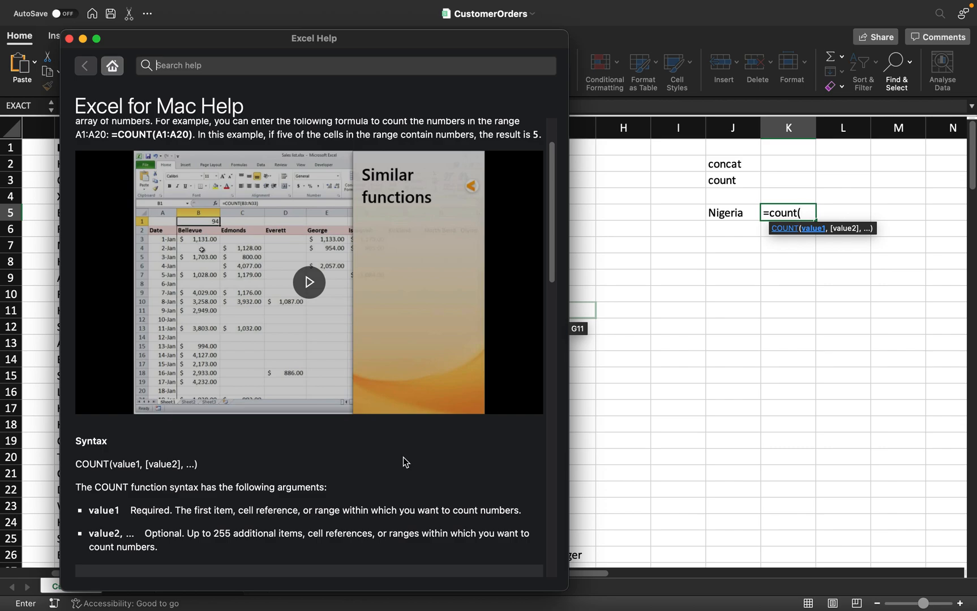
pyautogui.scroll(-2, 403, 458)
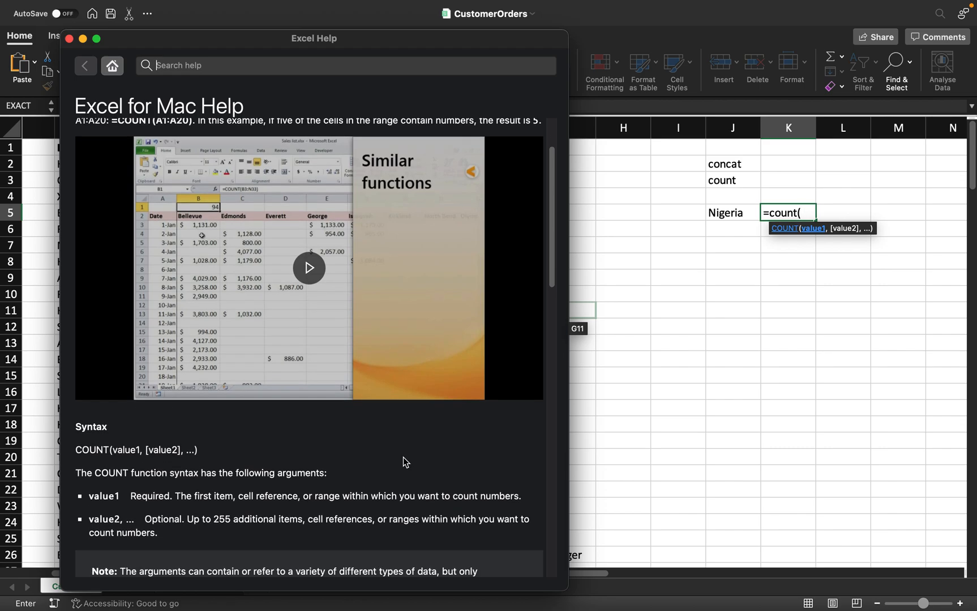
pyautogui.scroll(-10, 403, 457)
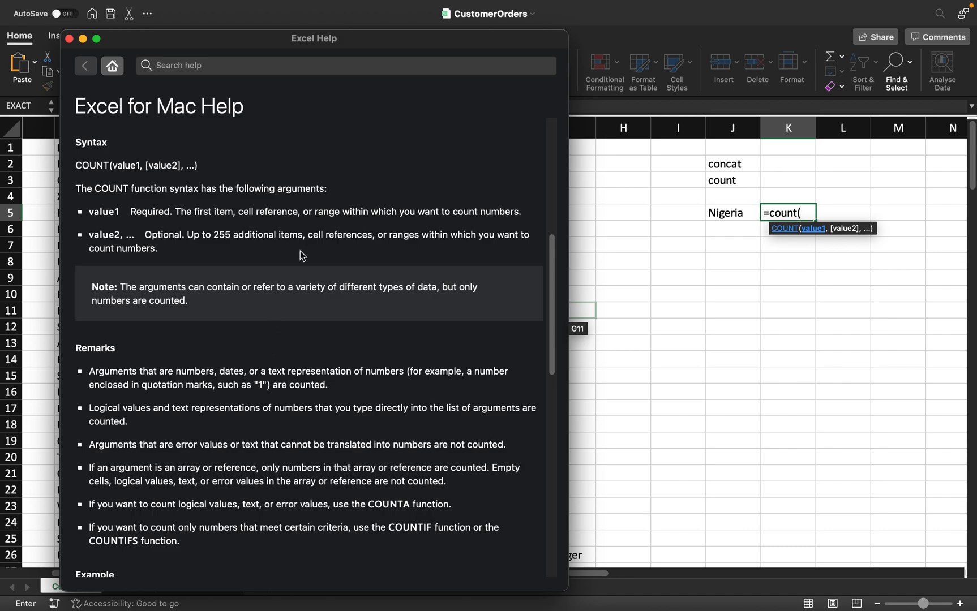
pyautogui.scroll(12, 305, 279)
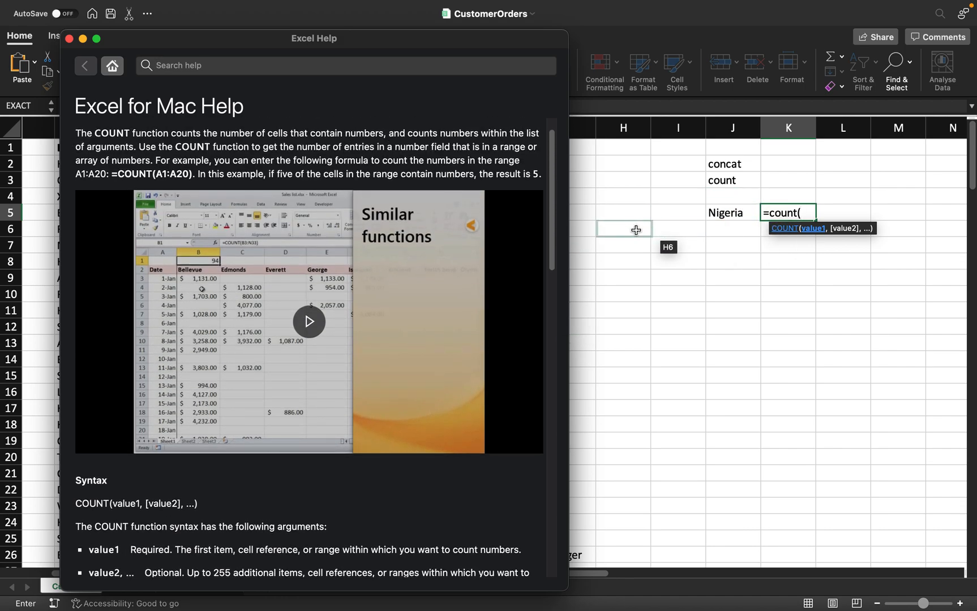
pyautogui.click(783, 215)
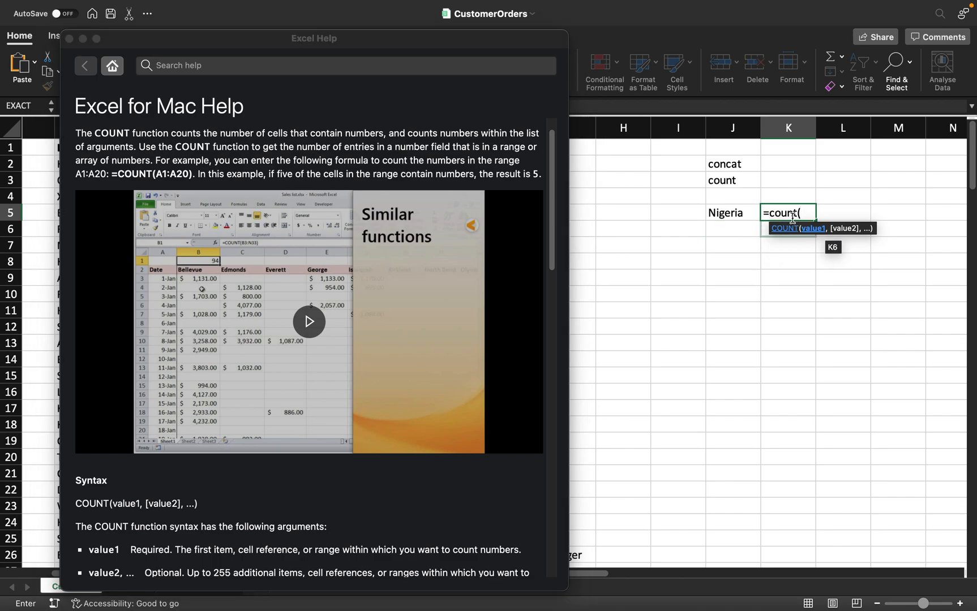
pyautogui.click(69, 39)
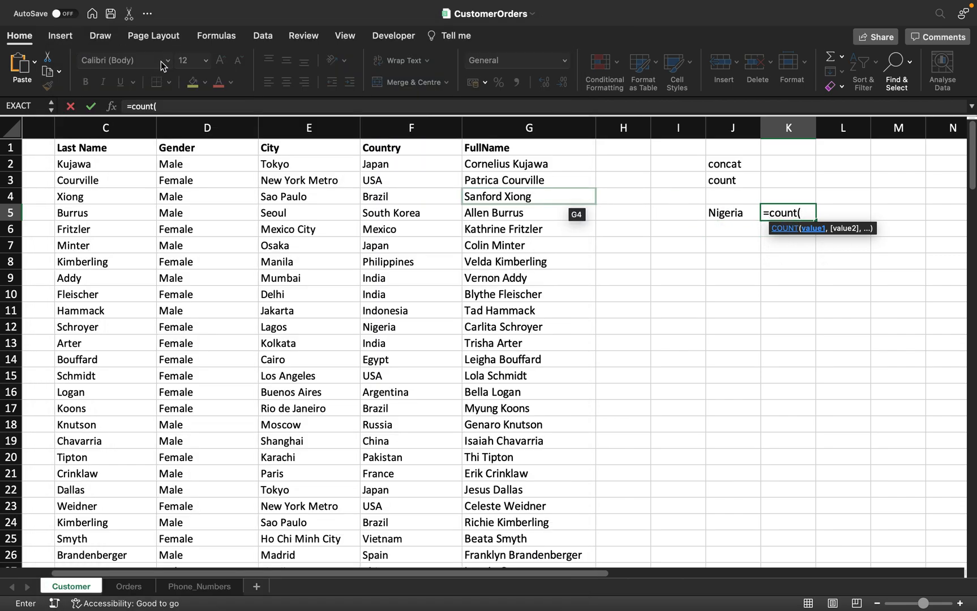
# Clear the unfinished COUNT formula from K5, keeping only the equals sign.
pyautogui.click(172, 105)
pyautogui.press('BackSpace')
pyautogui.press('BackSpace')
pyautogui.press('BackSpace')
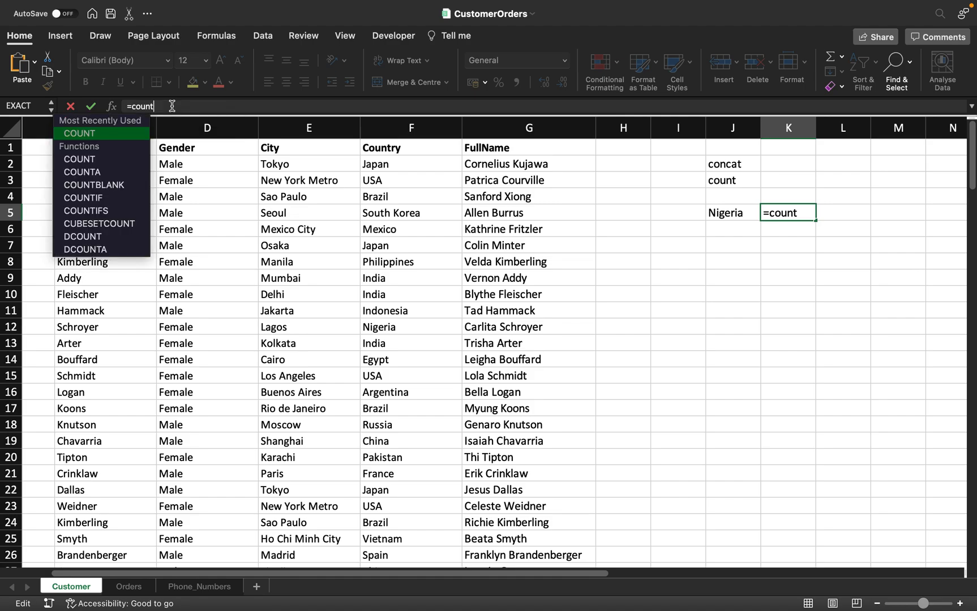
pyautogui.press('BackSpace')
pyautogui.press('BackSpace')
pyautogui.press('BackSpace')
pyautogui.press('BackSpace')
pyautogui.write('len')
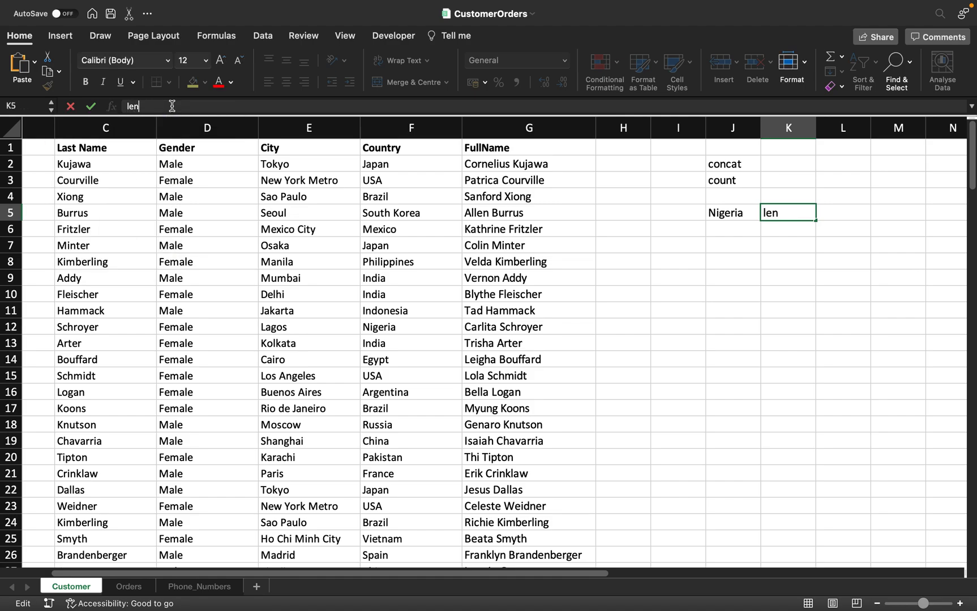
pyautogui.press('BackSpace')
pyautogui.press('BackSpace')
pyautogui.press('BackSpace')
pyautogui.write('=l')
pyautogui.press('BackSpace')
pyautogui.write('=')
pyautogui.press('BackSpace')
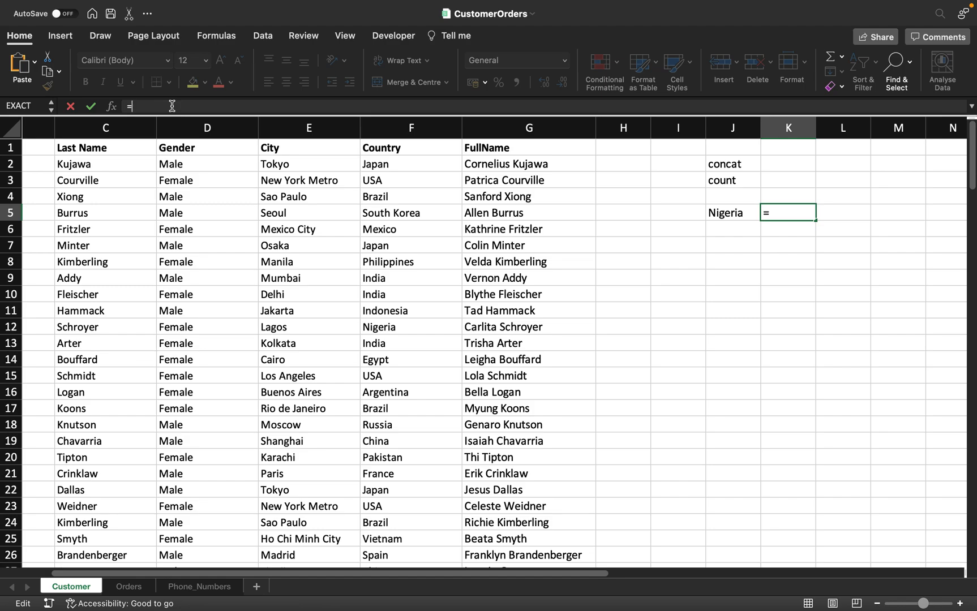
# Complete K5 as =LEN(J5) to get the character length of the word Nigeria, and check the entered formula.
pyautogui.write('len(')
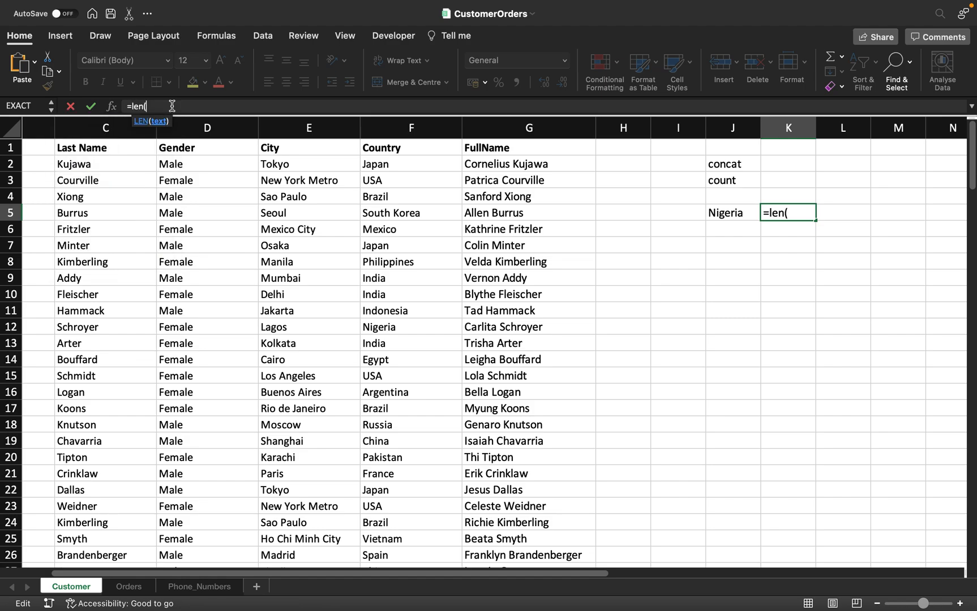
pyautogui.click(715, 212)
pyautogui.write(')')
pyautogui.press('Return')
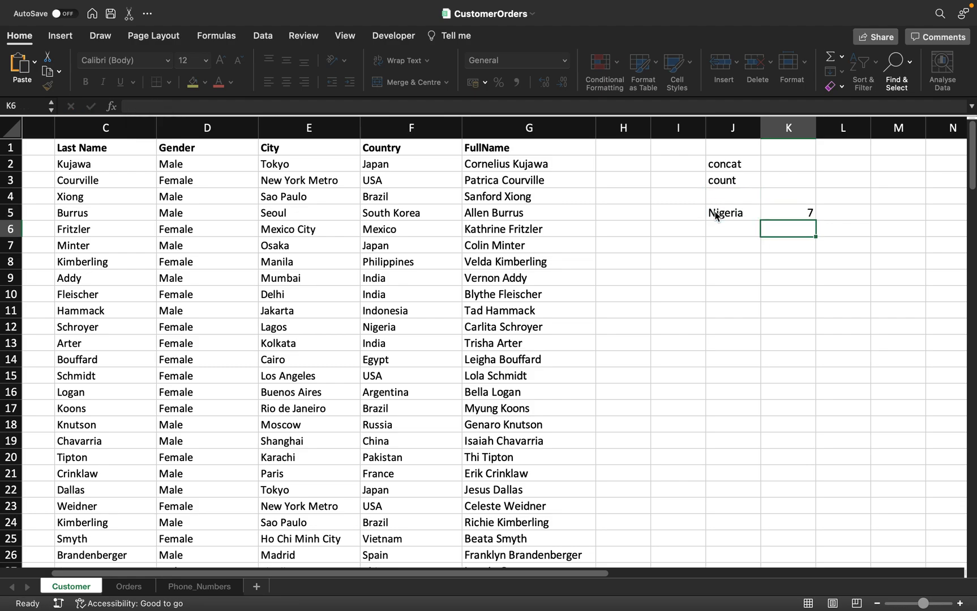
pyautogui.click(799, 213)
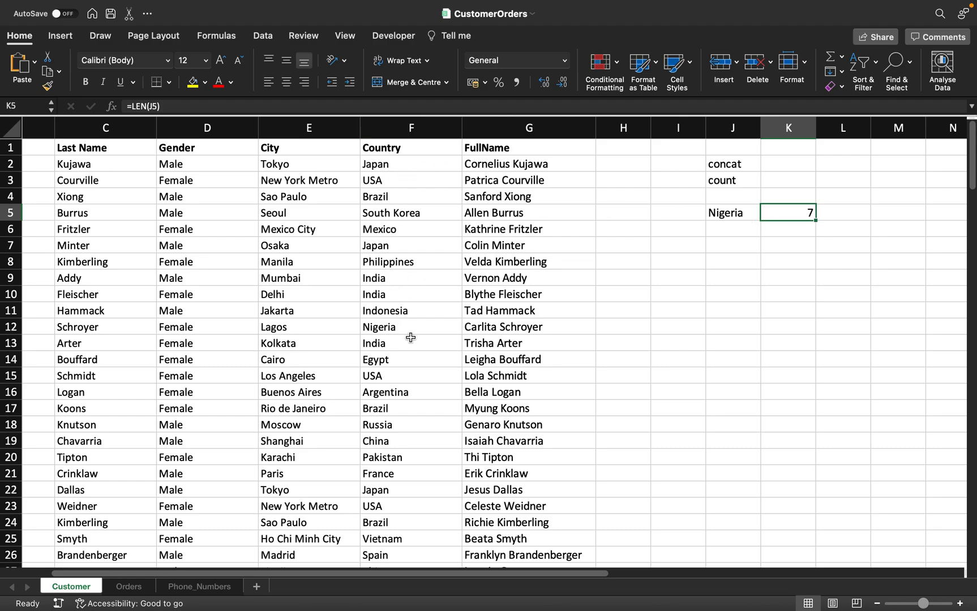
# Enter Nigeria as a second label in J6, directly below the existing one.
pyautogui.click(775, 235)
pyautogui.click(780, 239)
pyautogui.click(787, 233)
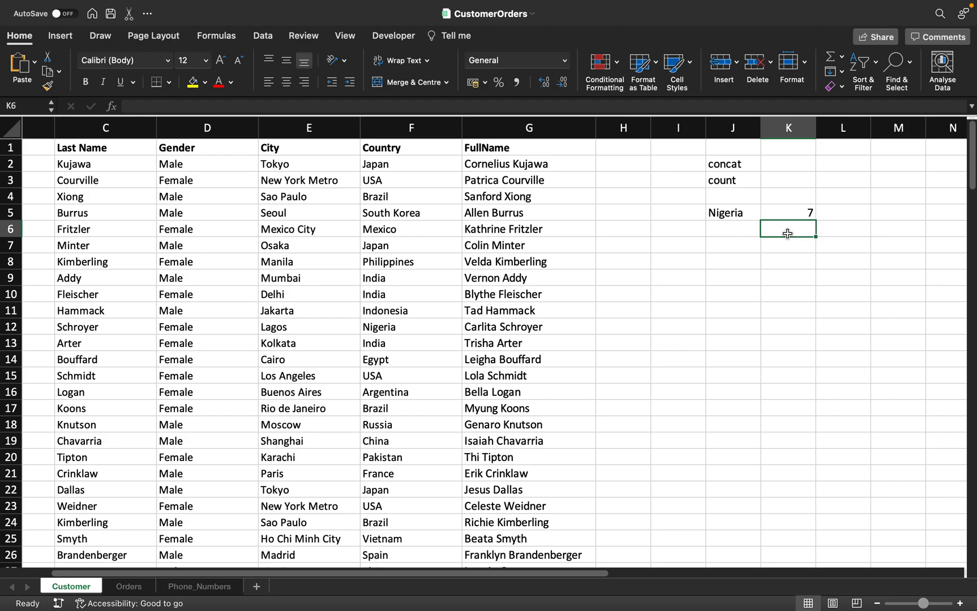
pyautogui.press('Left')
pyautogui.write('Nigeria')
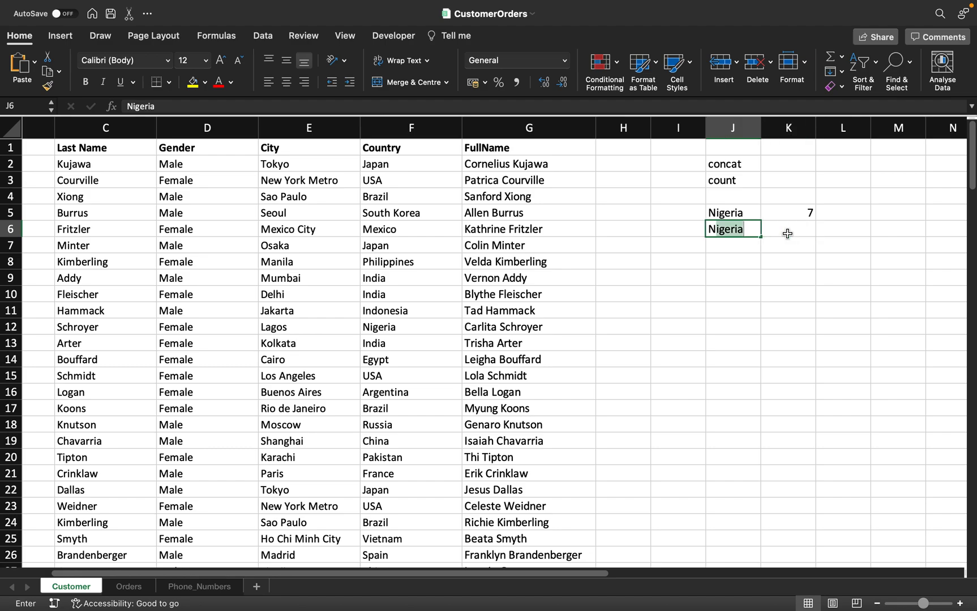
pyautogui.press('Tab')
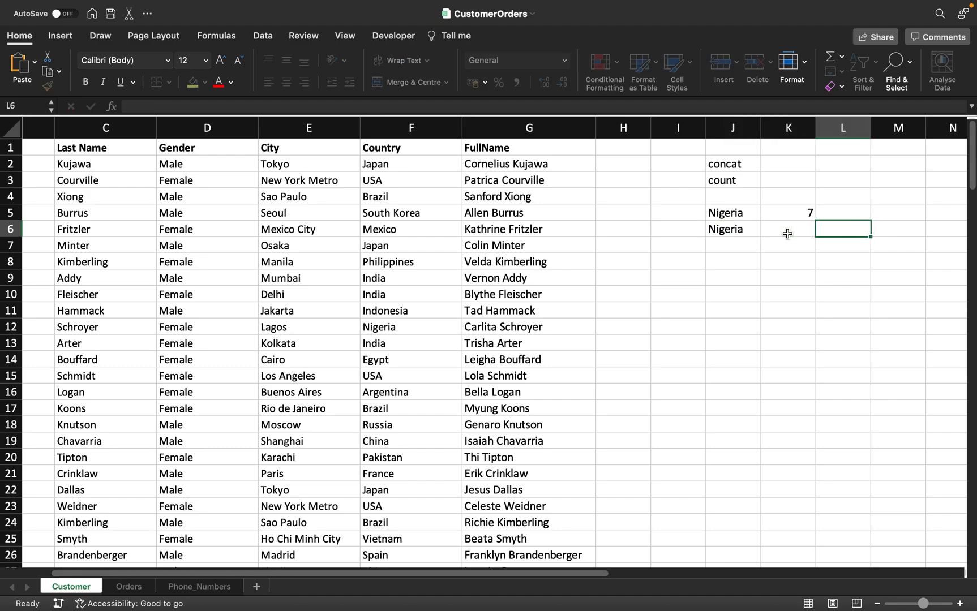
# Start a COUNTIF formula in K6 and view the COUNTIF function's help article, closing it again.
pyautogui.write('Cou')
pyautogui.press('BackSpace')
pyautogui.press('BackSpace')
pyautogui.press('BackSpace')
pyautogui.write('=')
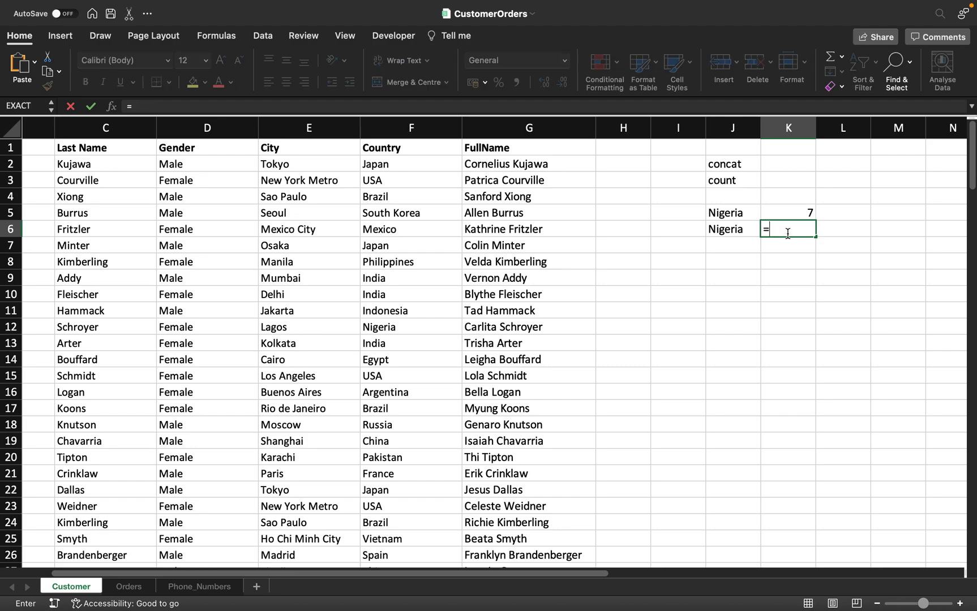
pyautogui.write('conun')
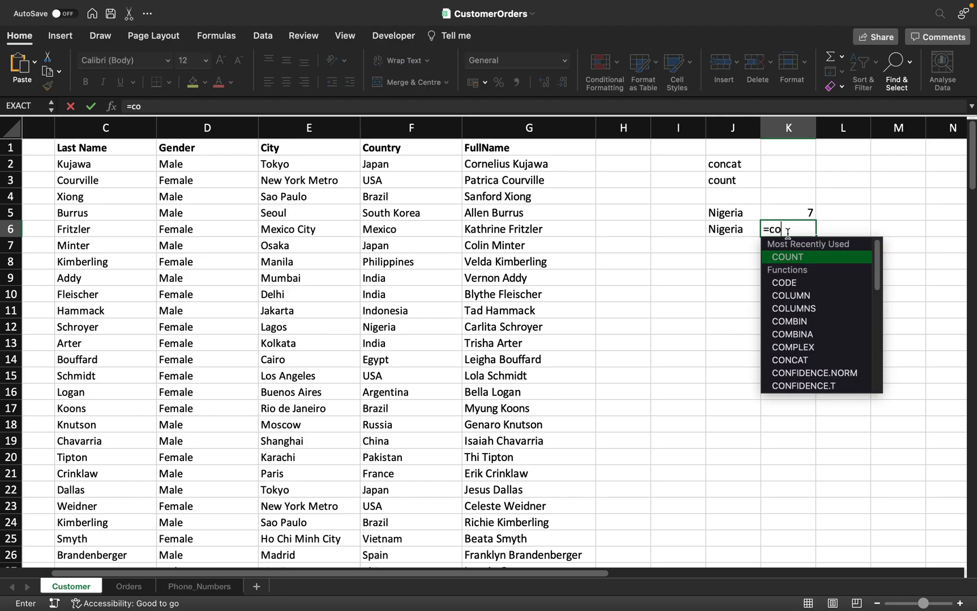
pyautogui.write('ti')
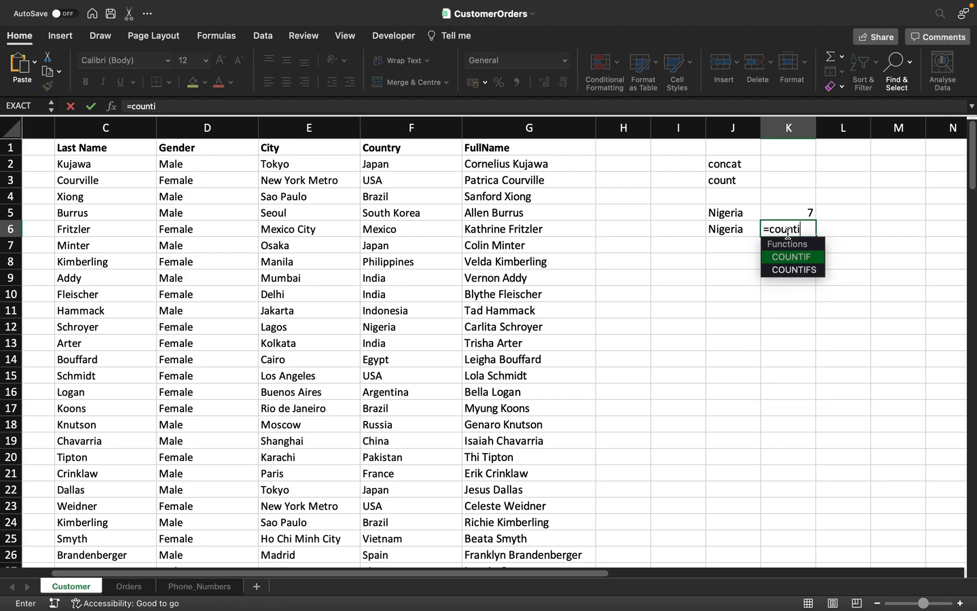
pyautogui.write('f(')
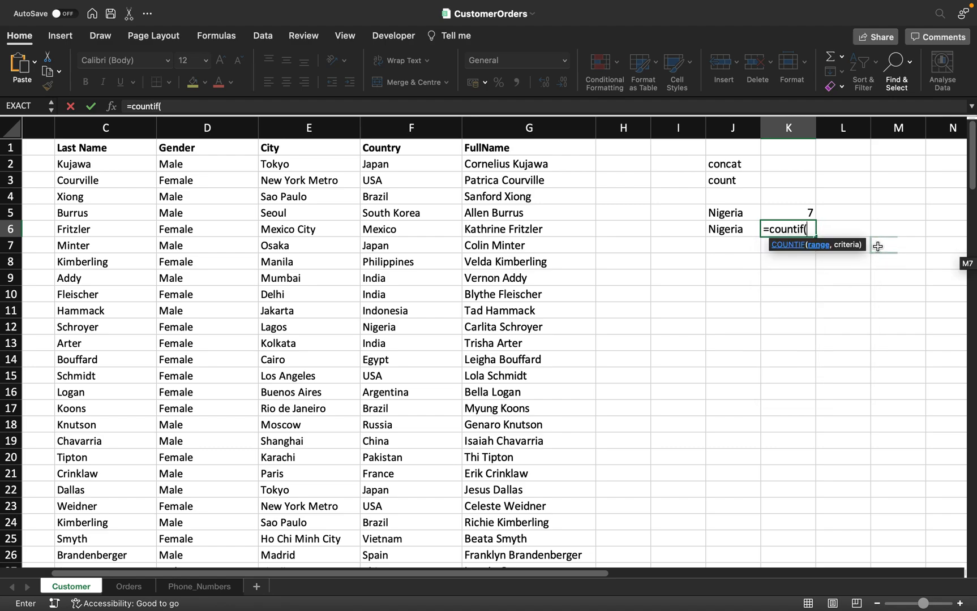
pyautogui.click(797, 248)
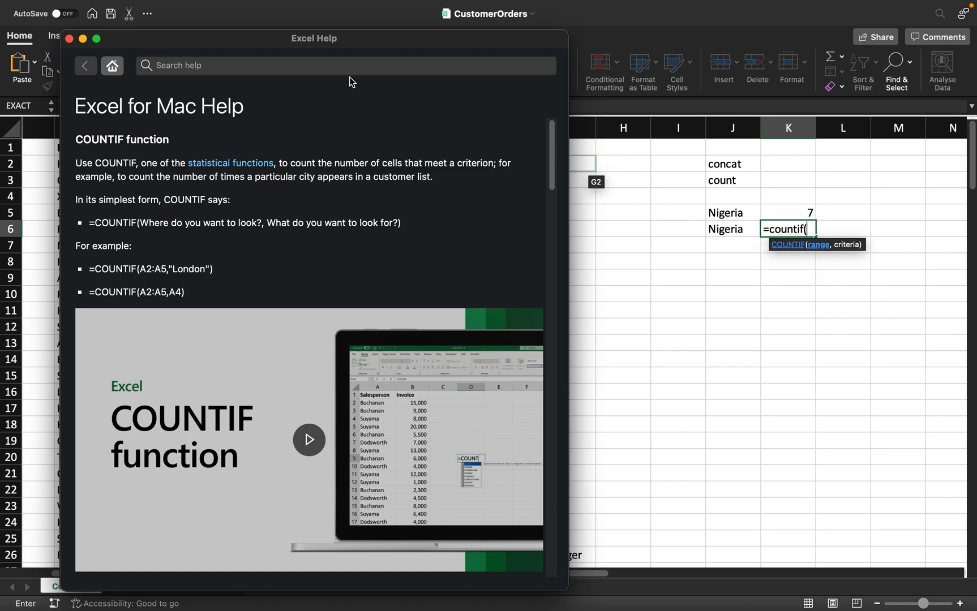
pyautogui.click(69, 39)
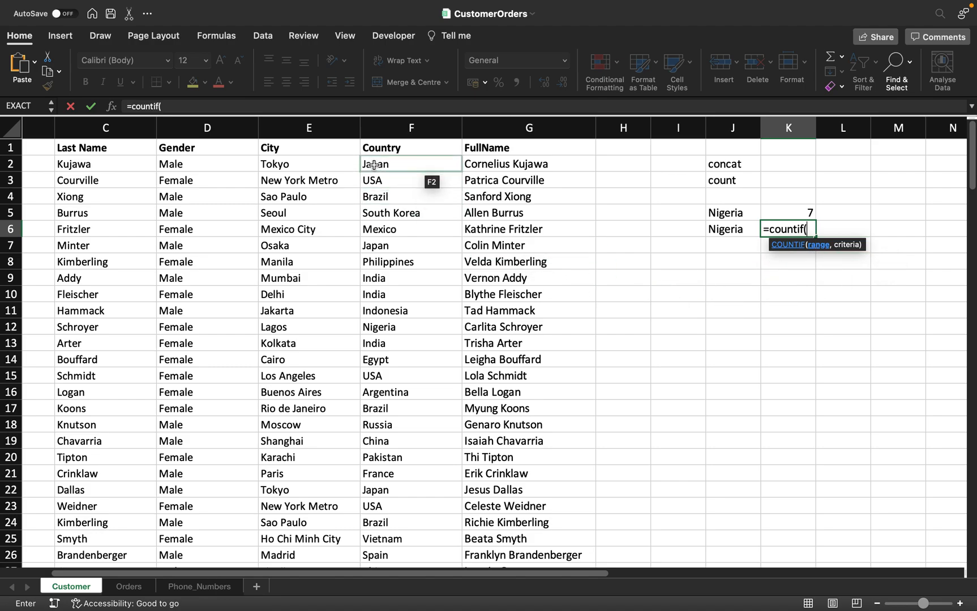
# Complete the COUNTIF formula in K6 with the whole Country column F:F as range and J6 as criteria.
pyautogui.click(395, 133)
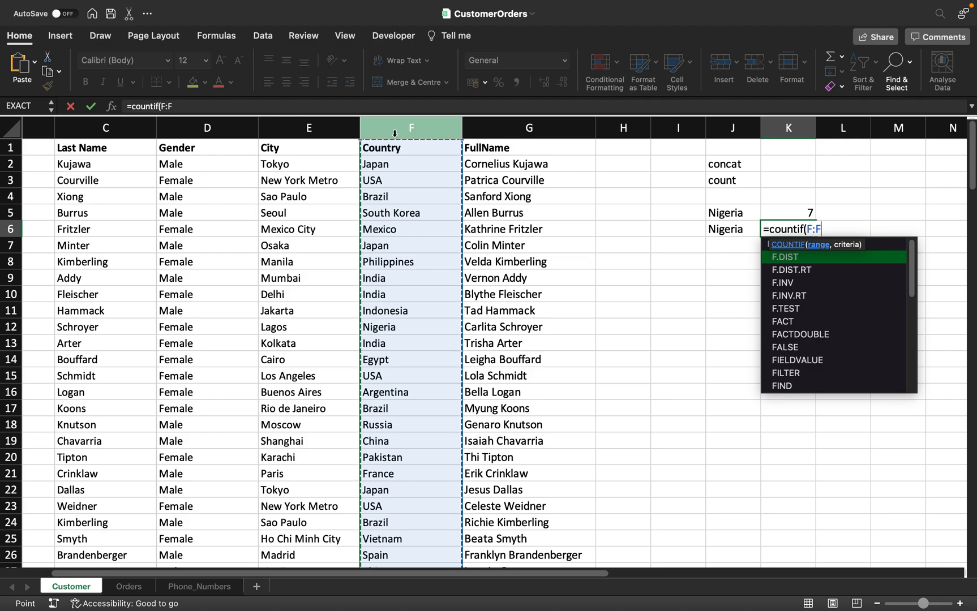
pyautogui.write(',')
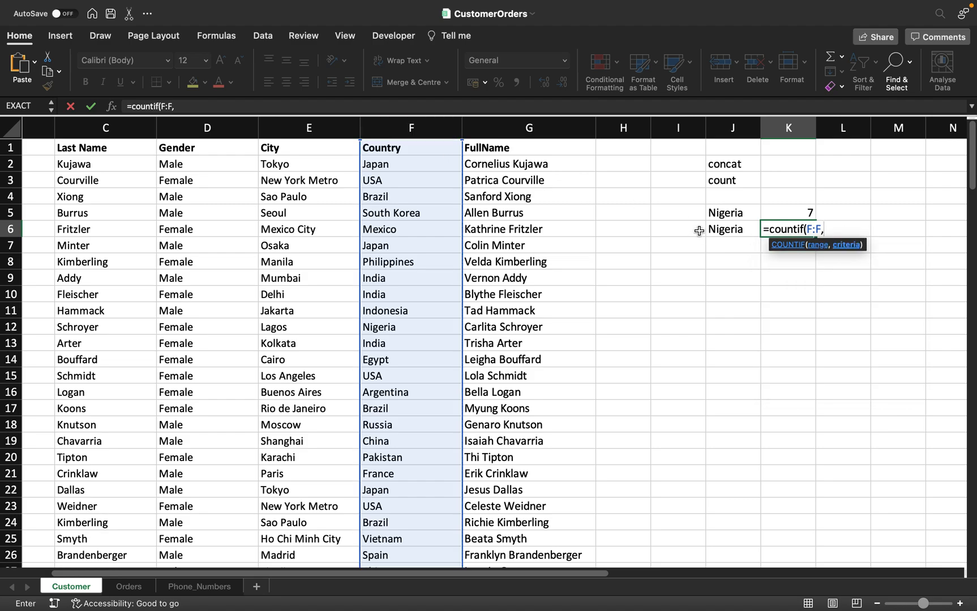
pyautogui.click(728, 229)
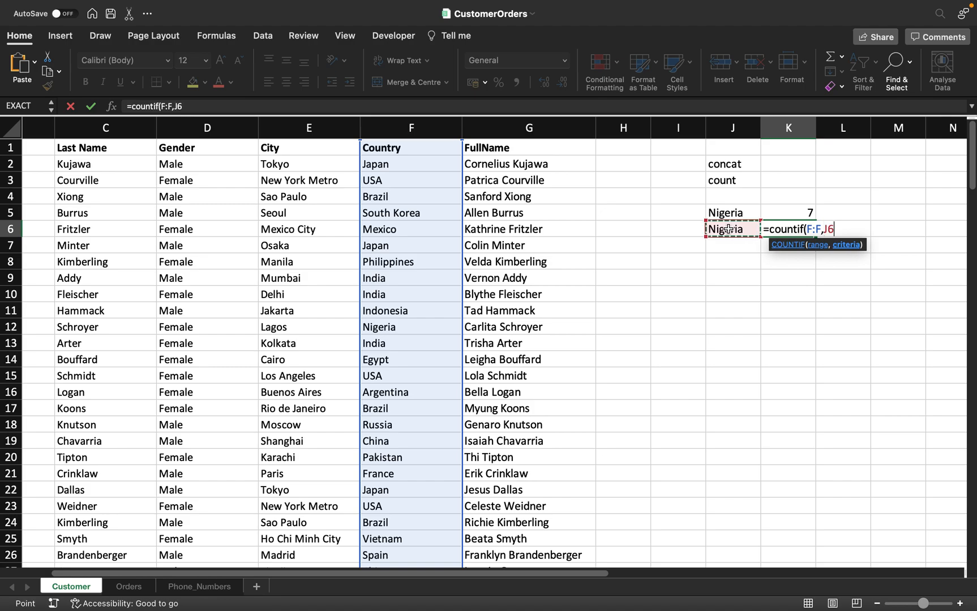
pyautogui.write(')')
pyautogui.press('Return')
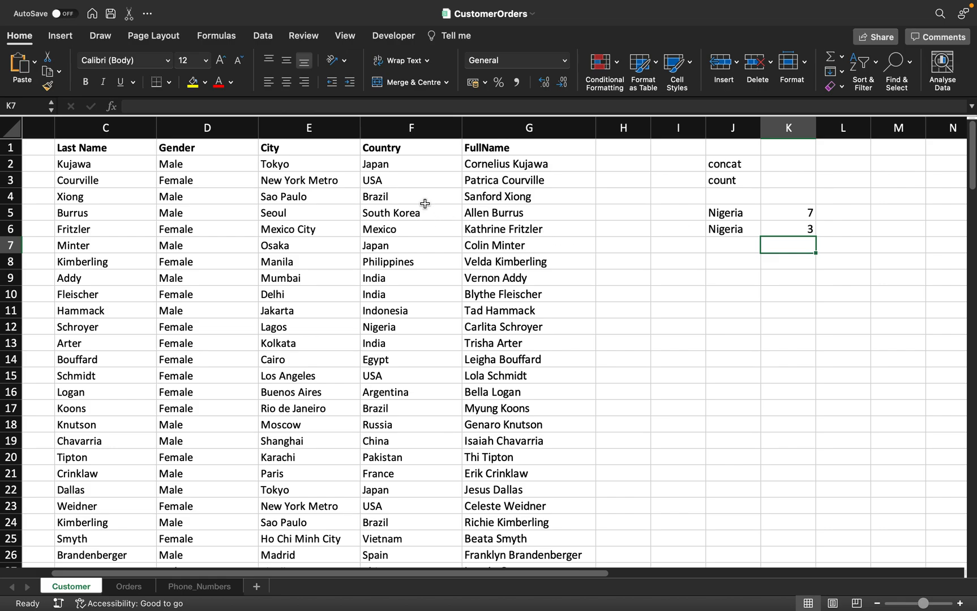
# Look through the Country column for the Nigeria rows, then check the formulas in K6 and K5.
pyautogui.scroll(-10, 405, 479)
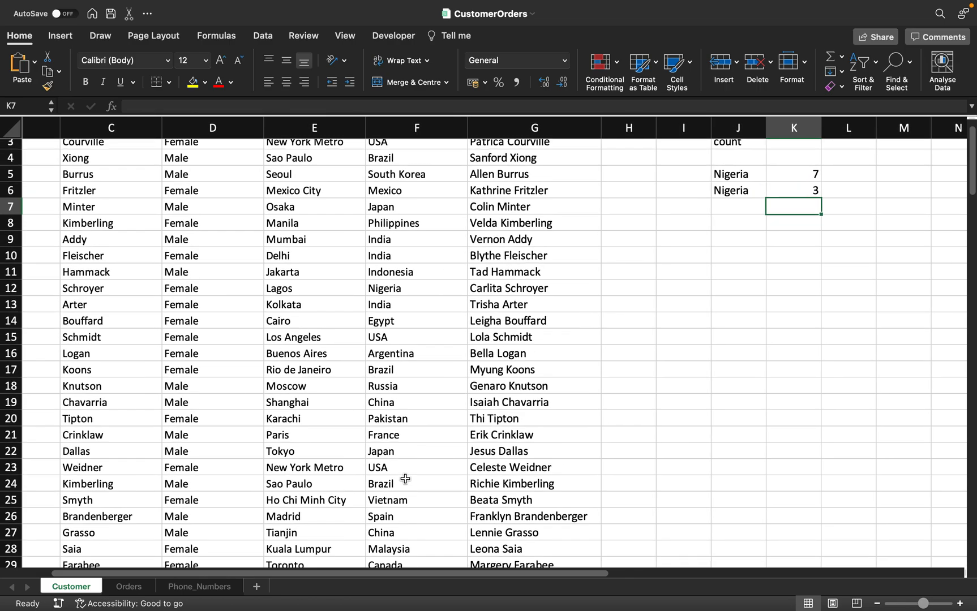
pyautogui.scroll(-15, 405, 479)
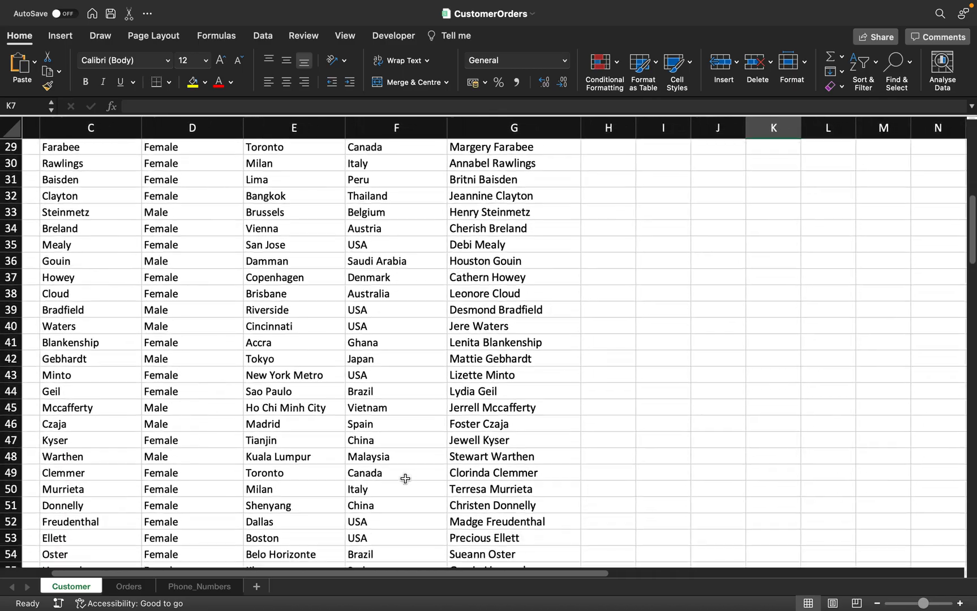
pyautogui.scroll(-16, 406, 478)
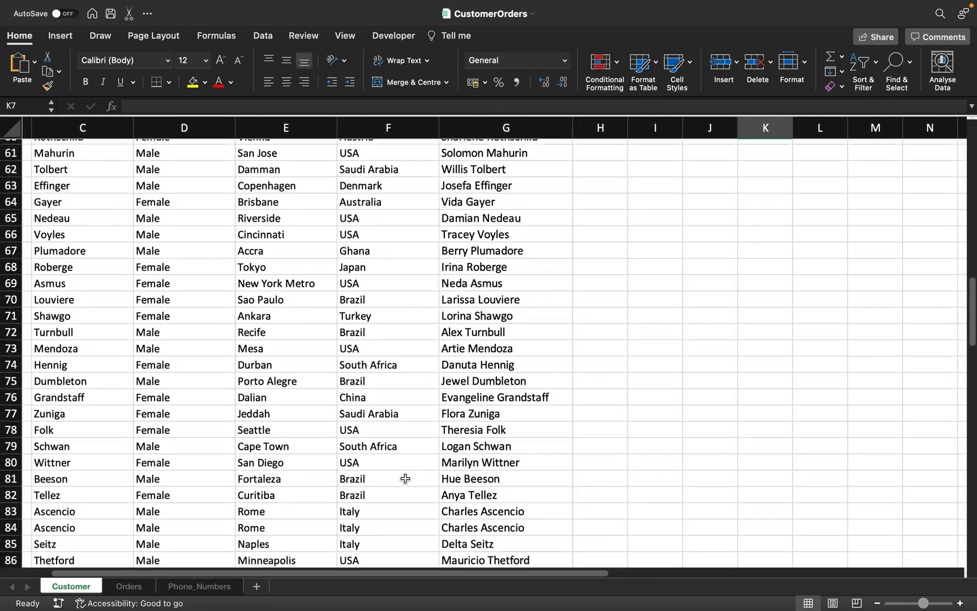
pyautogui.scroll(-15, 406, 479)
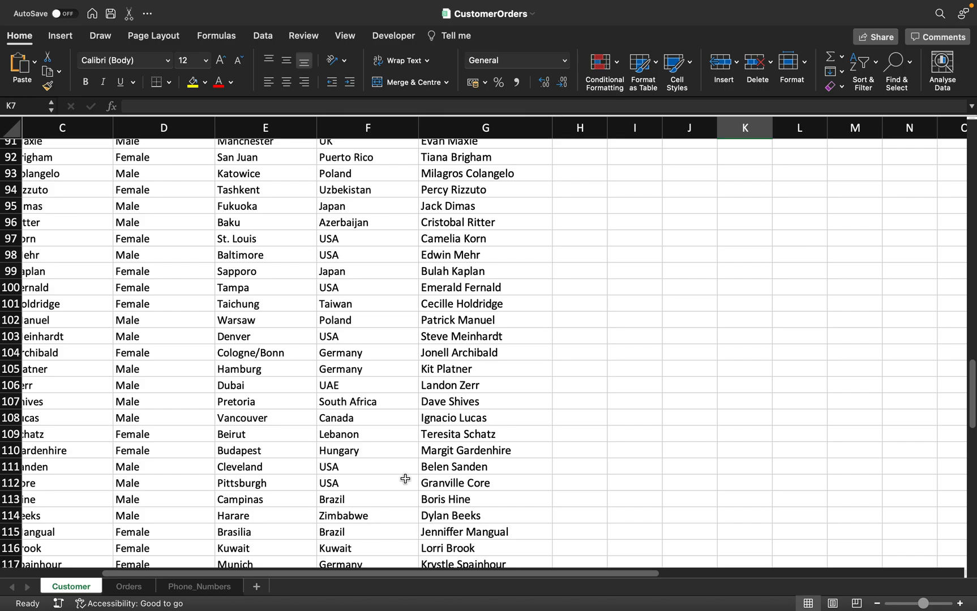
pyautogui.scroll(-10, 405, 479)
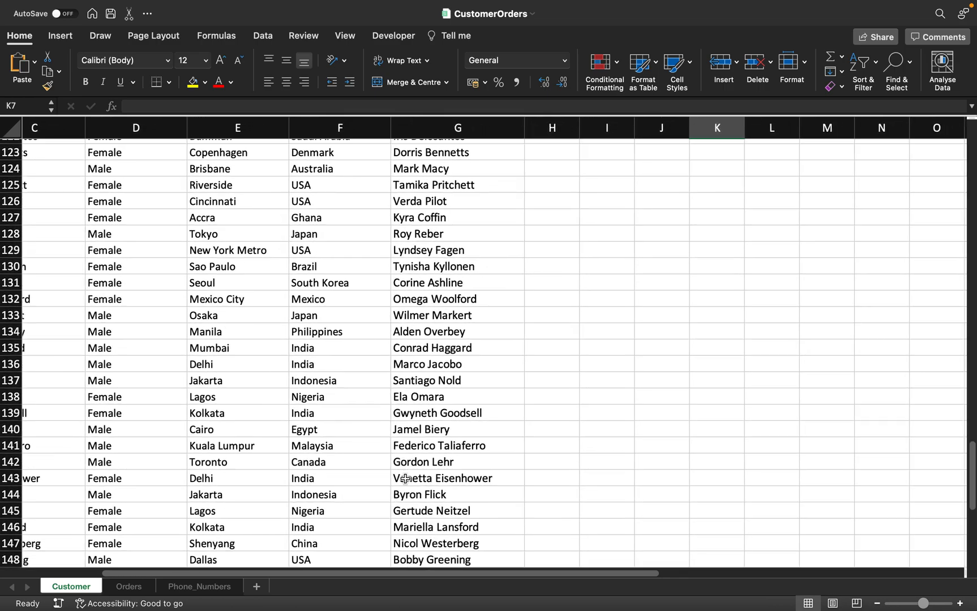
pyautogui.scroll(1, 405, 479)
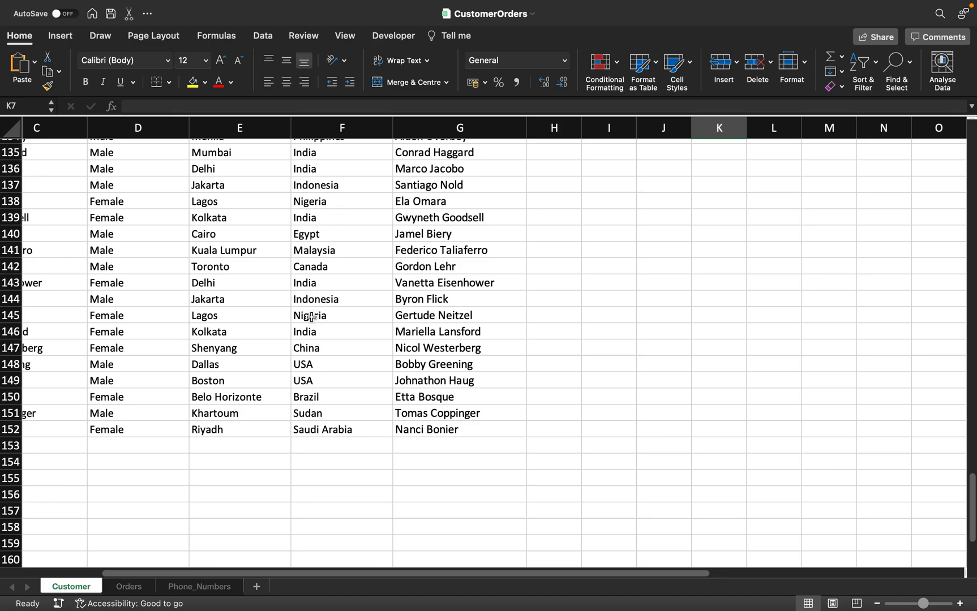
pyautogui.scroll(20, 311, 317)
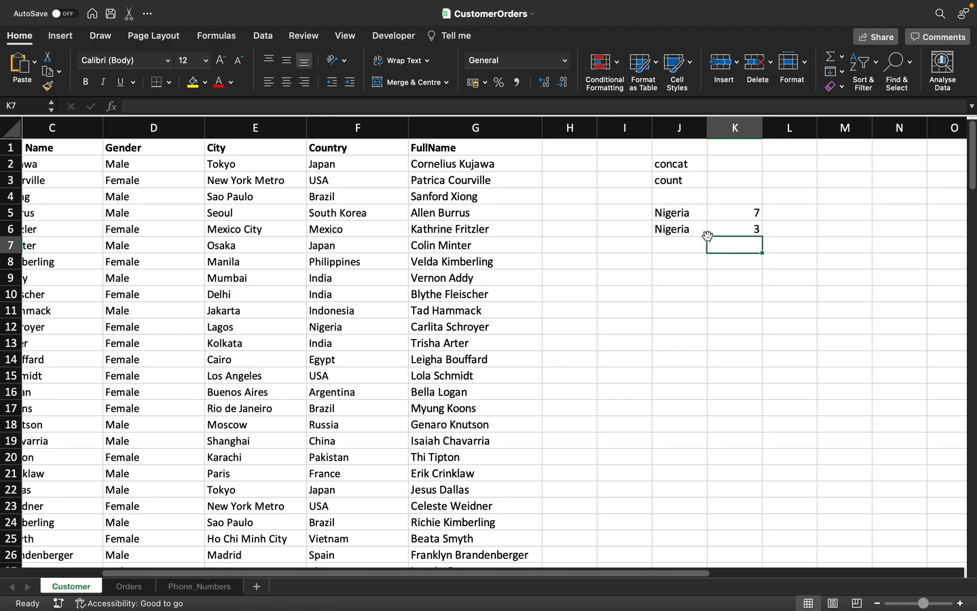
pyautogui.click(729, 224)
pyautogui.click(729, 209)
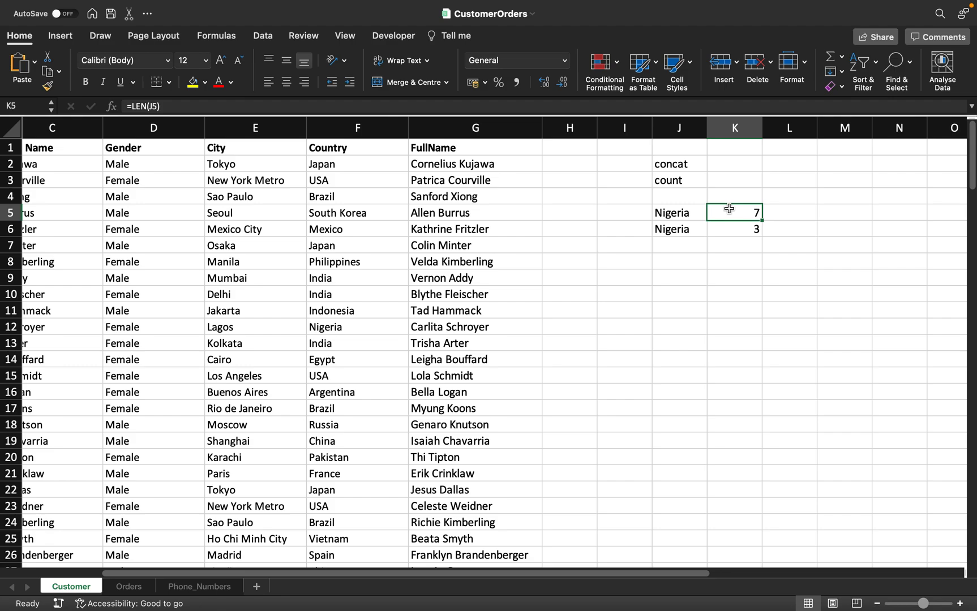
pyautogui.click(745, 250)
pyautogui.write('=v')
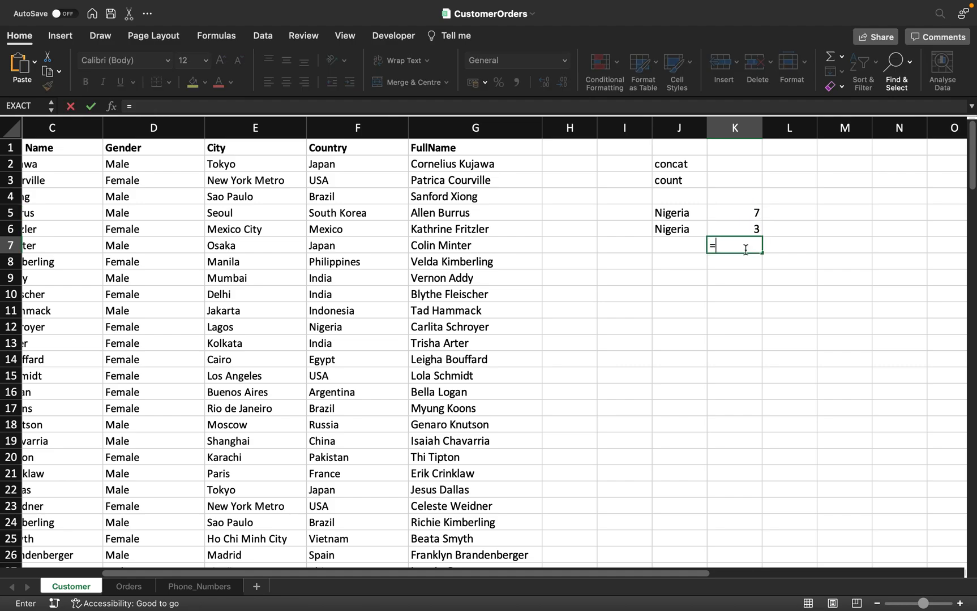
pyautogui.press('BackSpace')
pyautogui.write('xount')
pyautogui.press('BackSpace')
pyautogui.press('BackSpace')
pyautogui.press('BackSpace')
pyautogui.press('BackSpace')
pyautogui.press('BackSpace')
pyautogui.write('count')
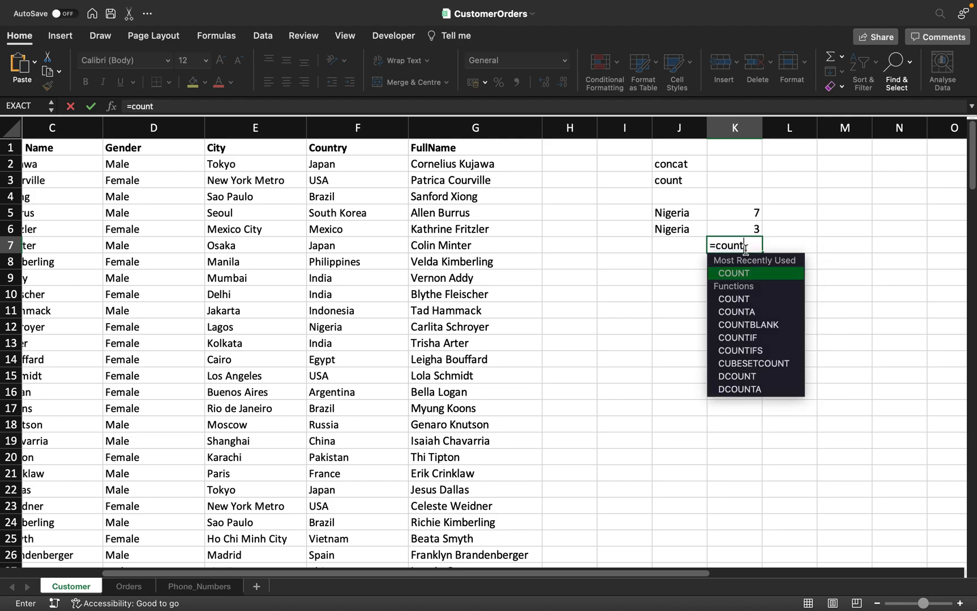
pyautogui.write('if(')
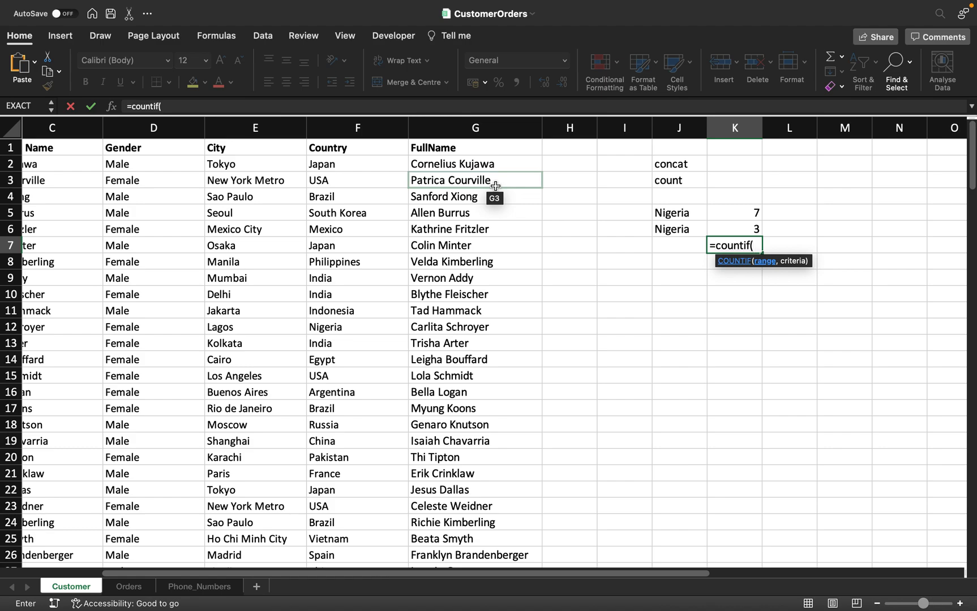
pyautogui.press('BackSpace')
pyautogui.press('BackSpace')
pyautogui.press('BackSpace')
pyautogui.press('BackSpace')
pyautogui.press('BackSpace')
pyautogui.press('BackSpace')
pyautogui.press('BackSpace')
pyautogui.press('BackSpace')
pyautogui.press('BackSpace')
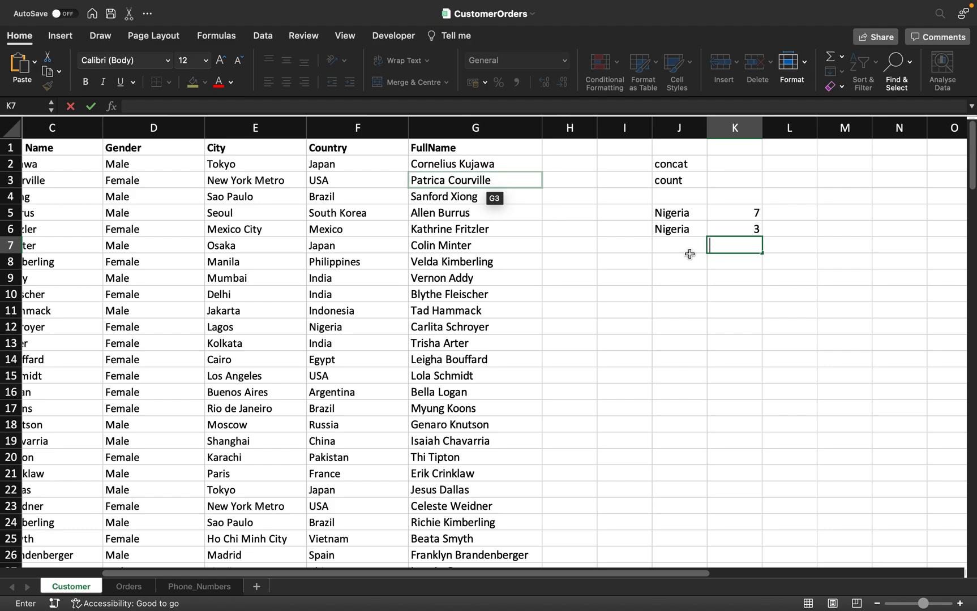
# Try to enter =COUNTIFS(F:F,J6,J7) in K7, pairing the Country column with J6 and adding J7 as a further argument.
pyautogui.write('=')
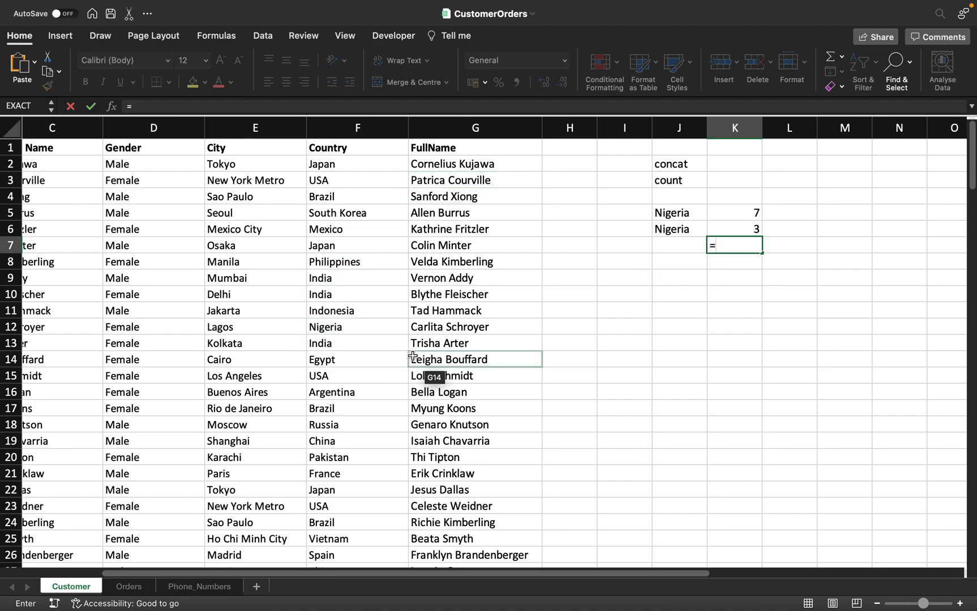
pyautogui.write('co')
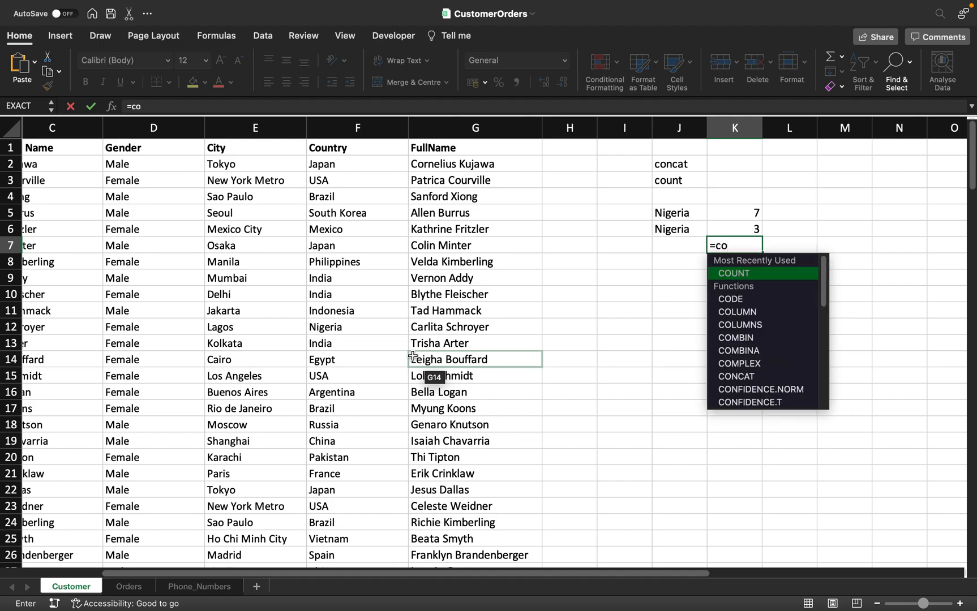
pyautogui.write('untif')
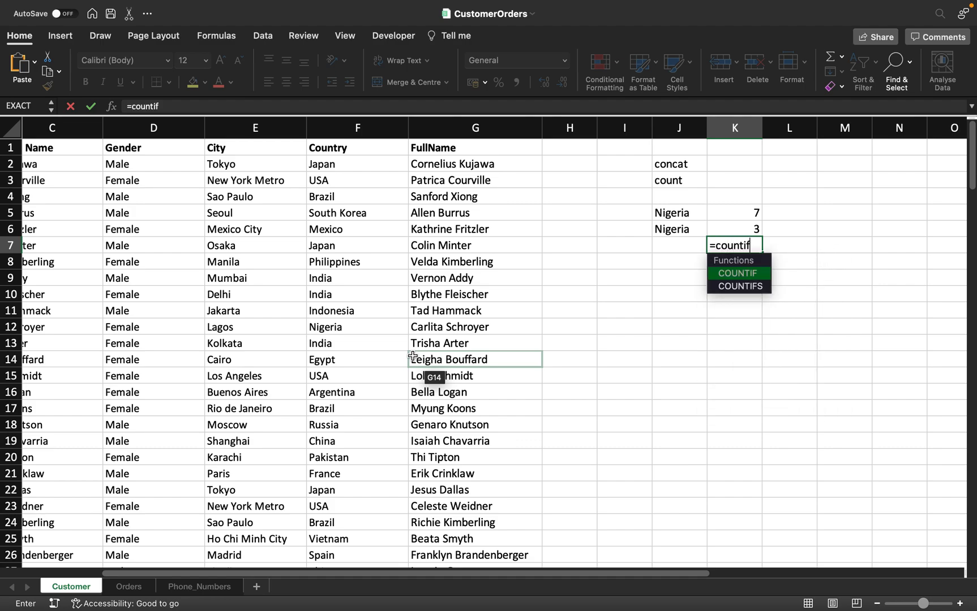
pyautogui.write('s(')
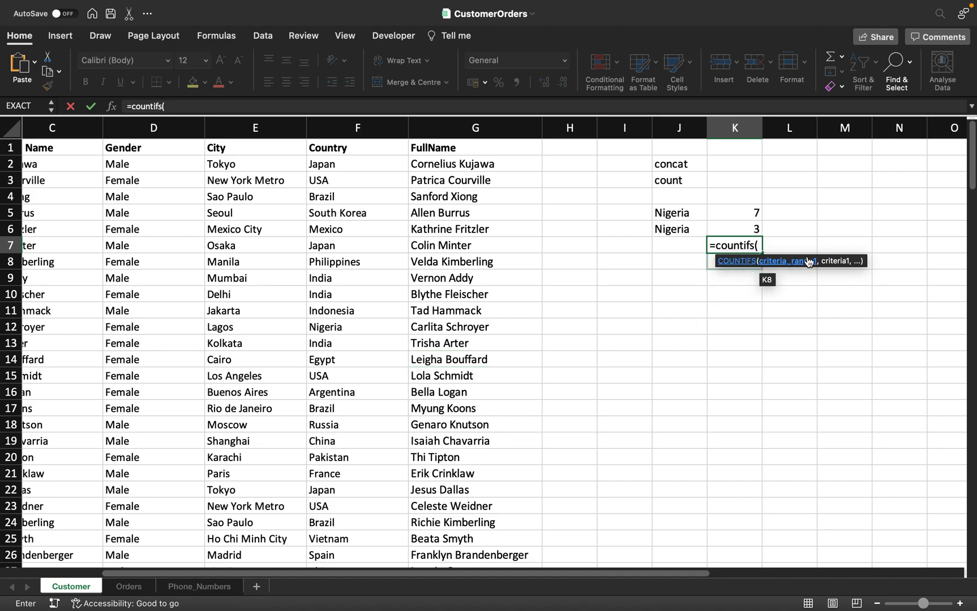
pyautogui.click(377, 128)
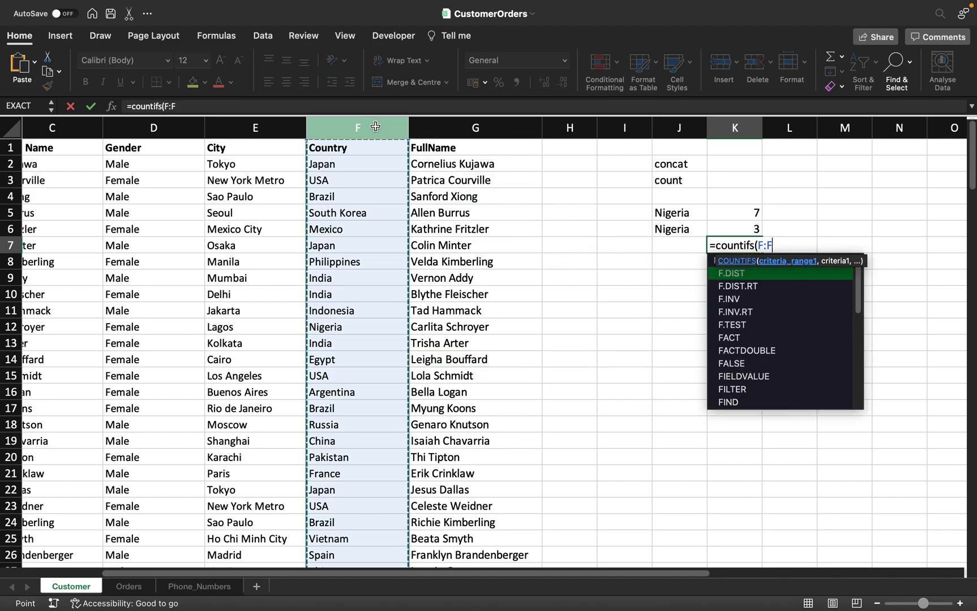
pyautogui.write(',')
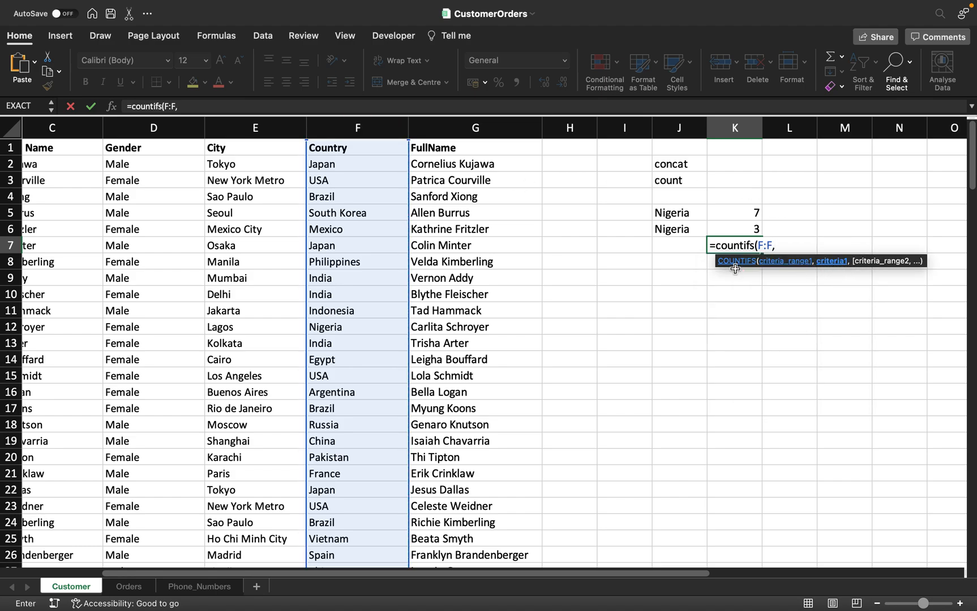
pyautogui.click(668, 232)
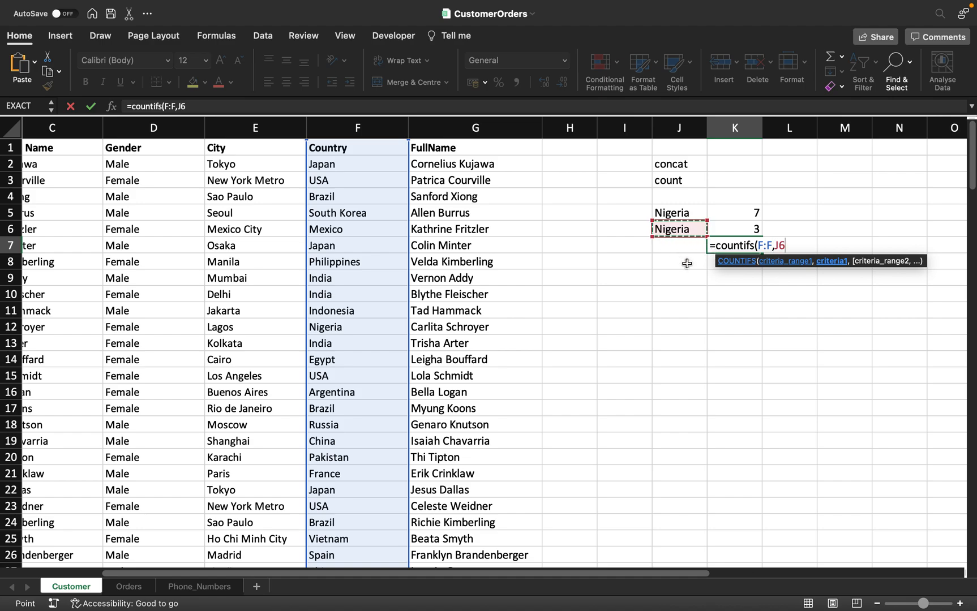
pyautogui.write(',')
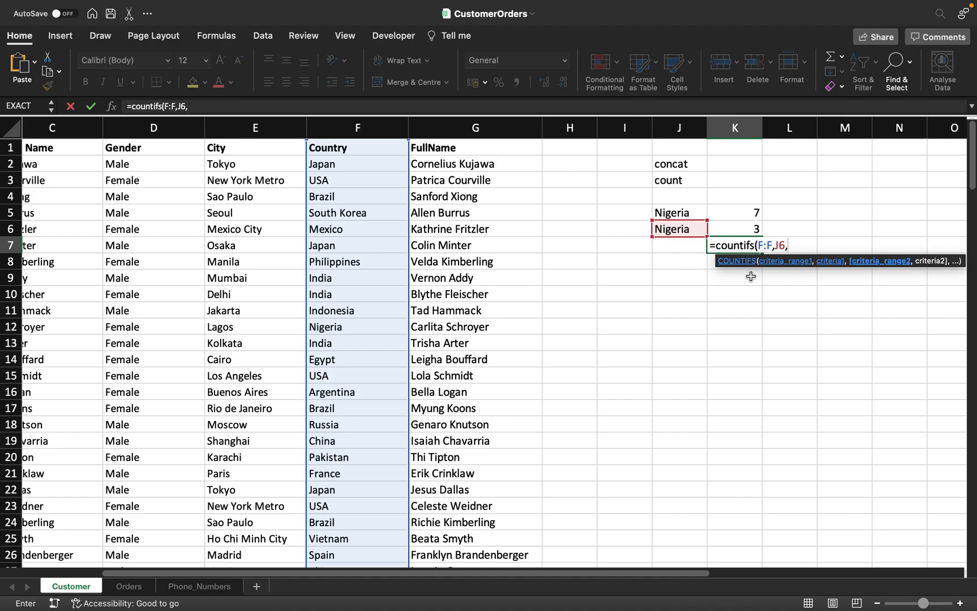
pyautogui.click(265, 127)
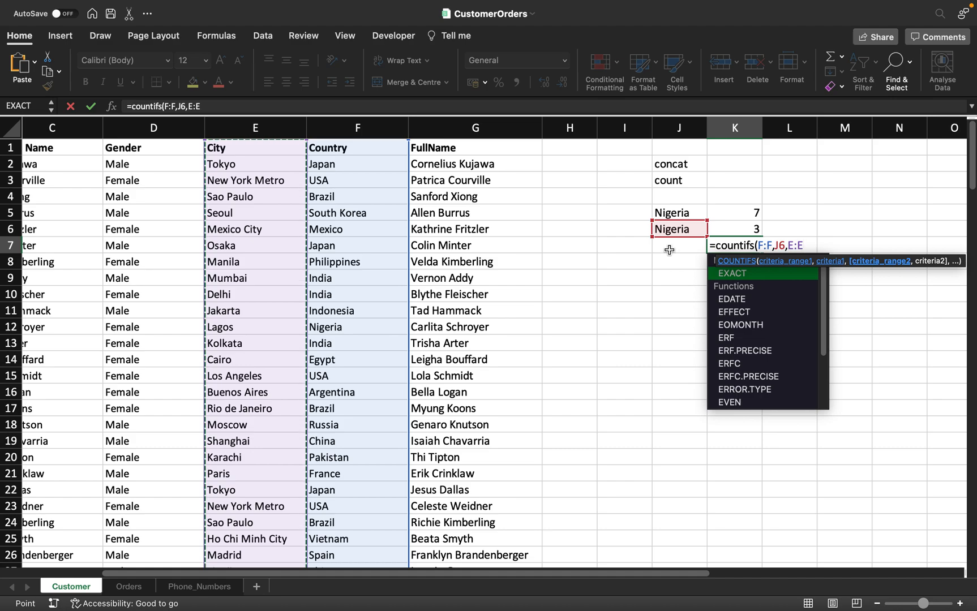
pyautogui.click(670, 250)
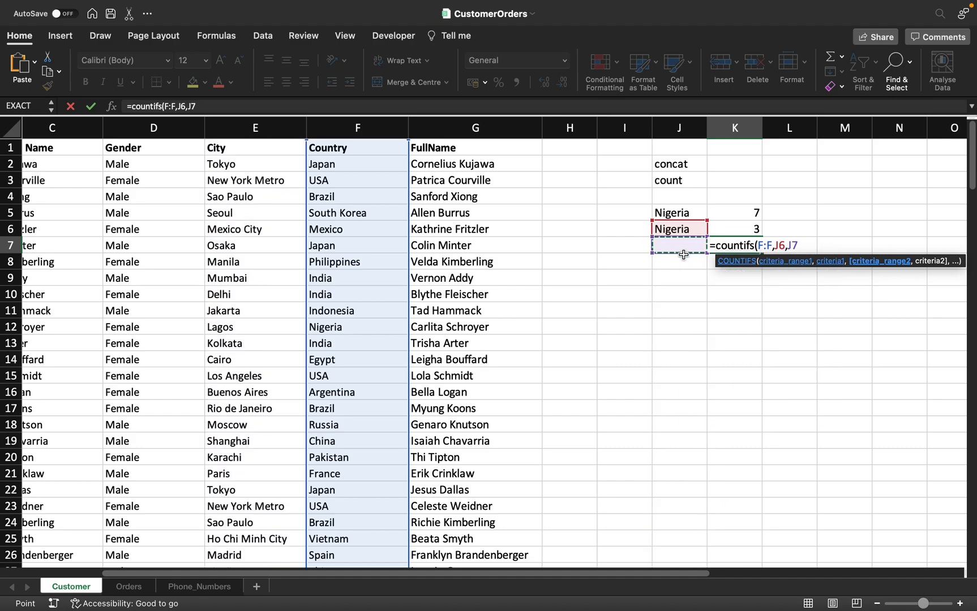
pyautogui.write(')')
pyautogui.press('Return')
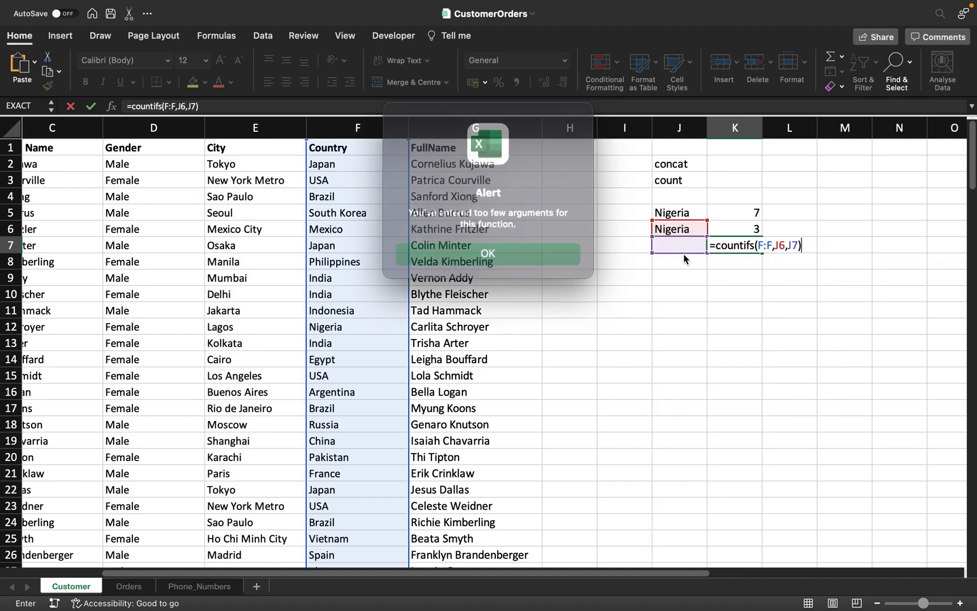
pyautogui.click(521, 245)
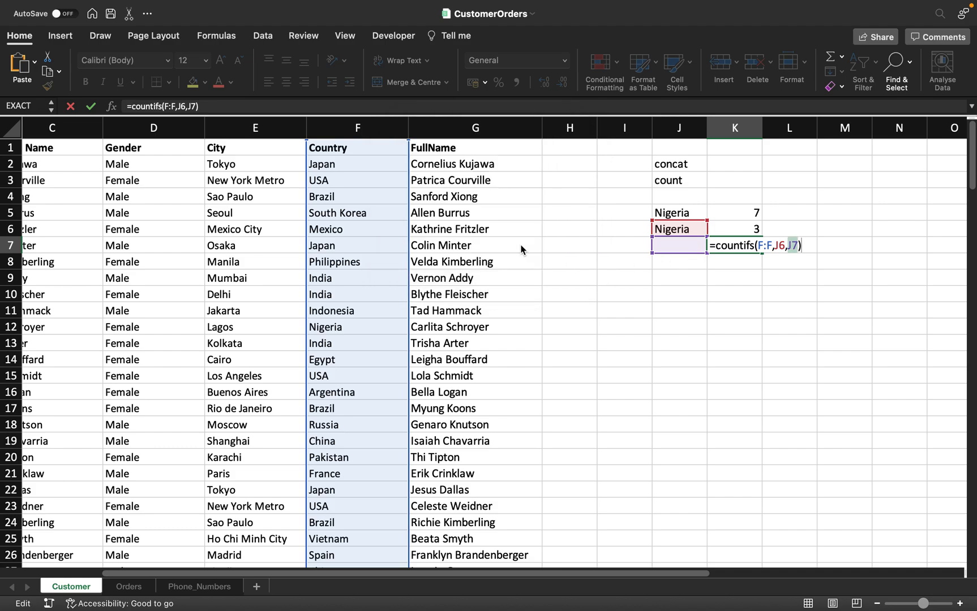
# Try replacing the J7 argument of the K7 COUNTIFS formula with "Lagos", then discard the whole formula.
pyautogui.click(670, 249)
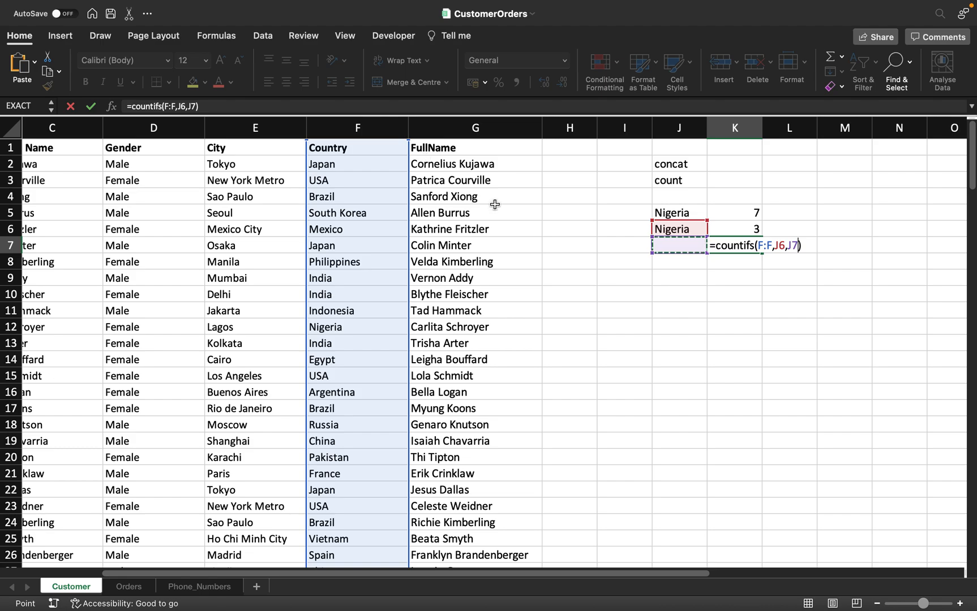
pyautogui.press('BackSpace')
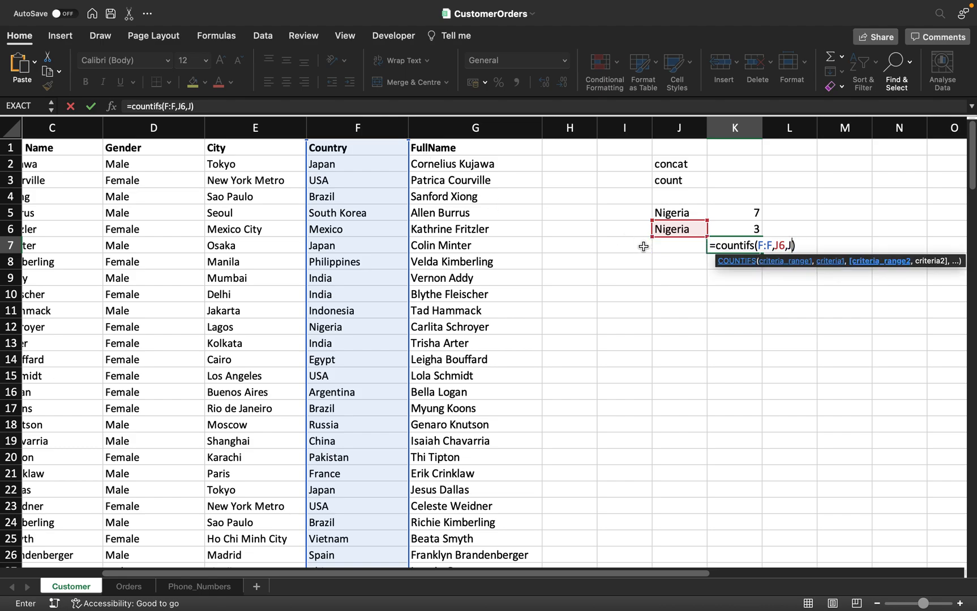
pyautogui.press('BackSpace')
pyautogui.write('"Lagos"')
pyautogui.press('Return')
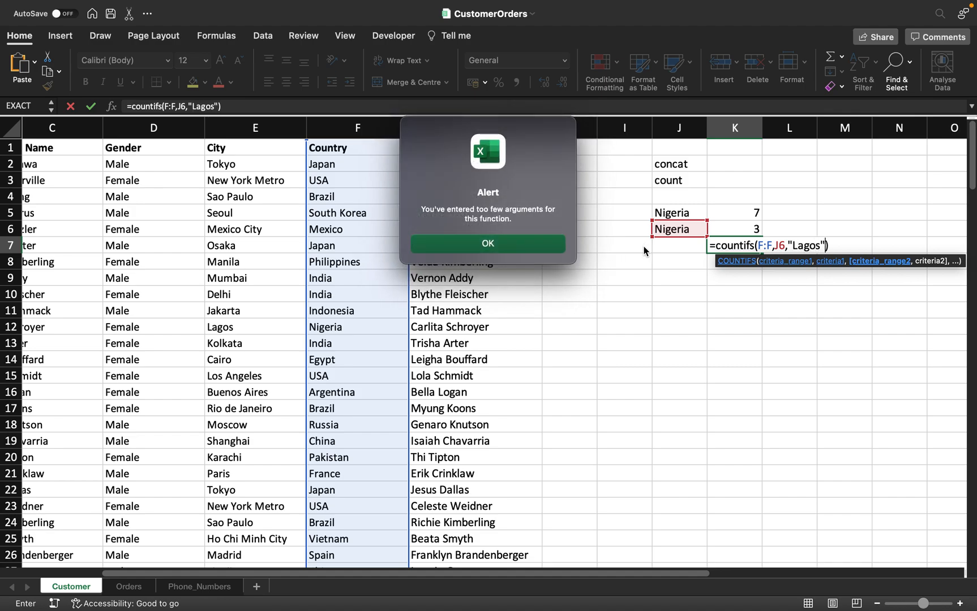
pyautogui.press('Return')
pyautogui.moveTo(843, 247); pyautogui.dragTo(711, 263)
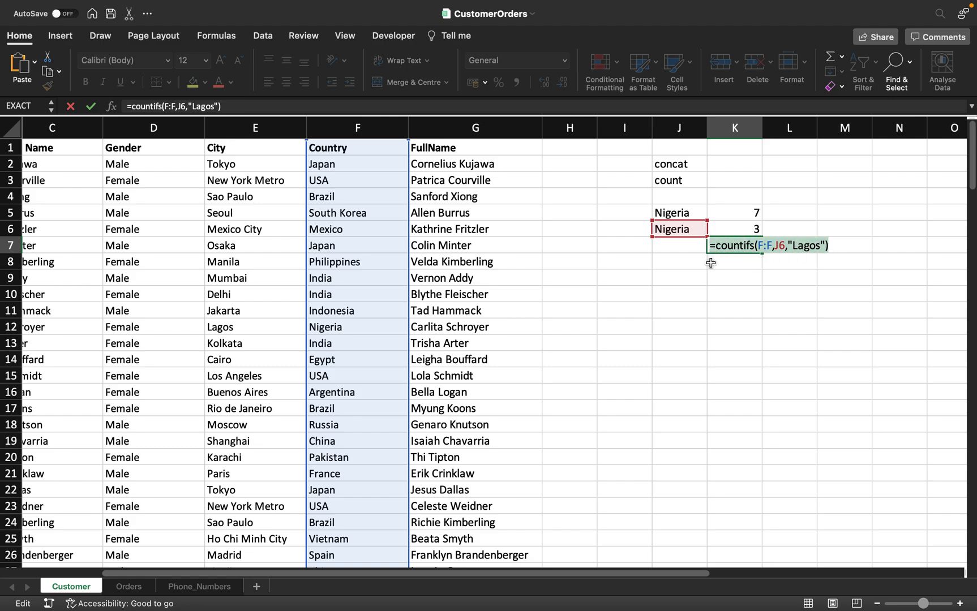
pyautogui.press('Escape')
# Enter Nigeria in J9 and Lagos in K9 as the country and city criteria.
pyautogui.click(675, 270)
pyautogui.write('Nigeria')
pyautogui.press('Tab')
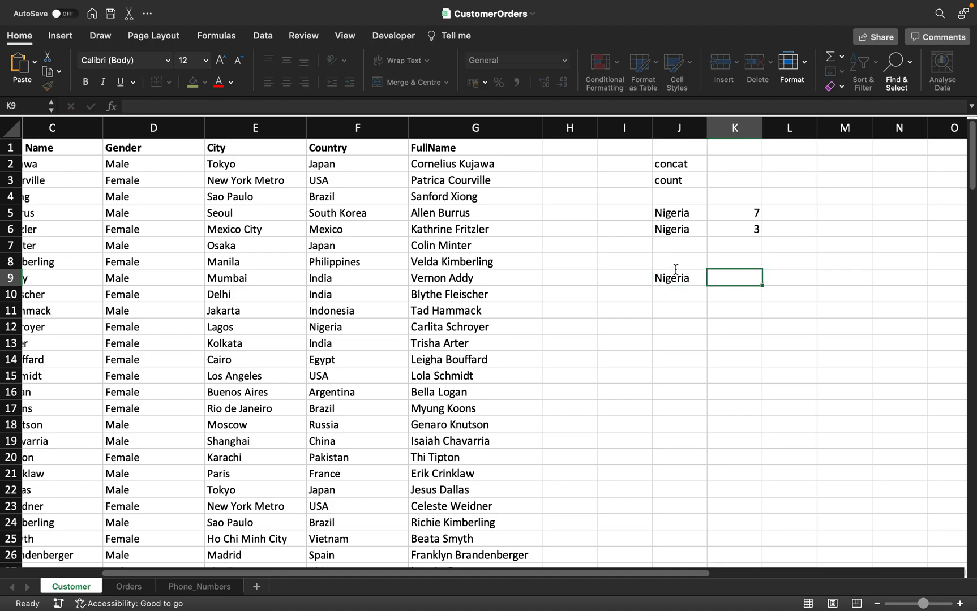
pyautogui.write('Lagos')
# Enter =COUNTIFS(F:F,J9,E:E,K9) in L9 to count customers matching both the country in J9 and the city in K9.
pyautogui.click(799, 276)
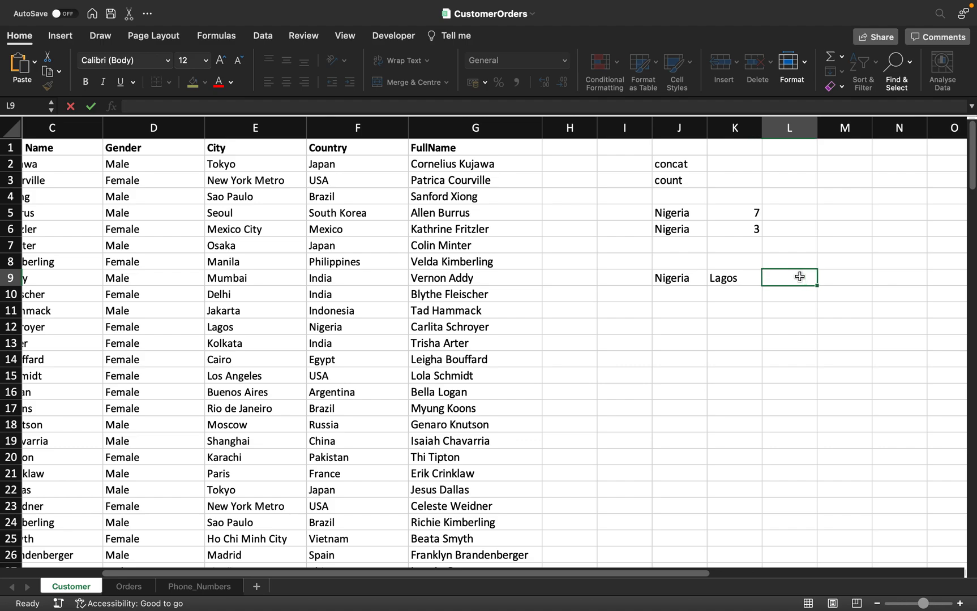
pyautogui.write('=countifs(')
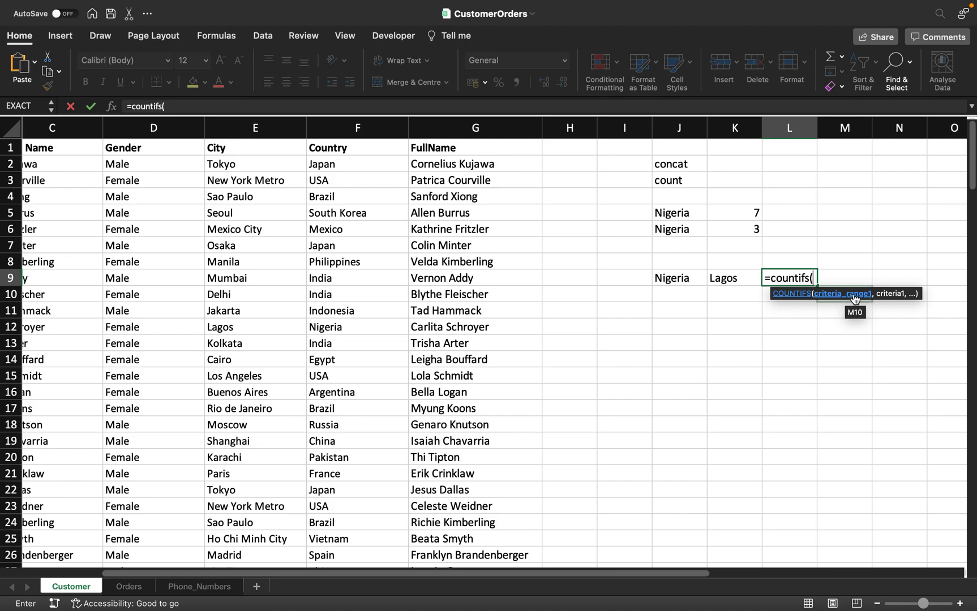
pyautogui.click(380, 133)
pyautogui.write(',')
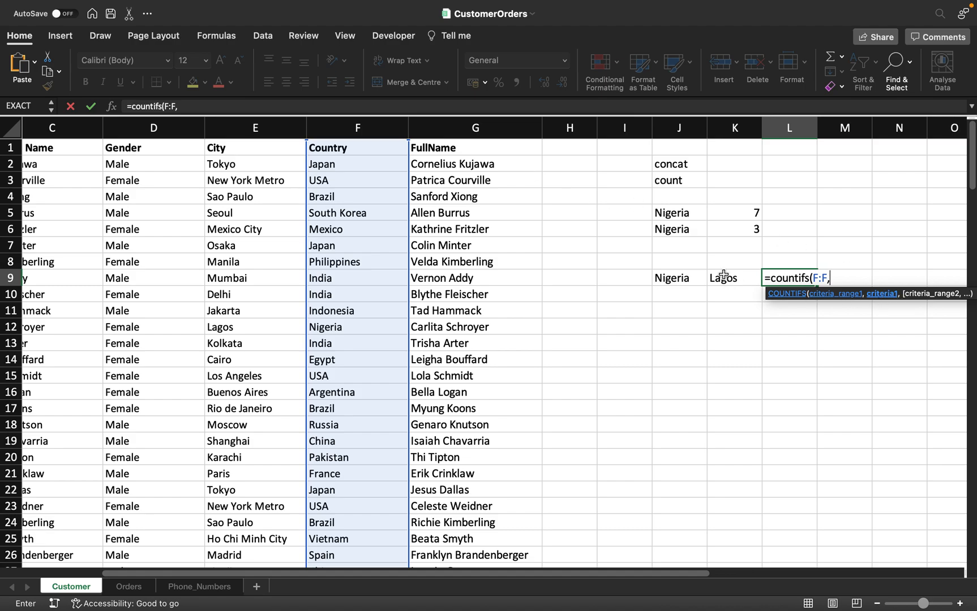
pyautogui.click(678, 280)
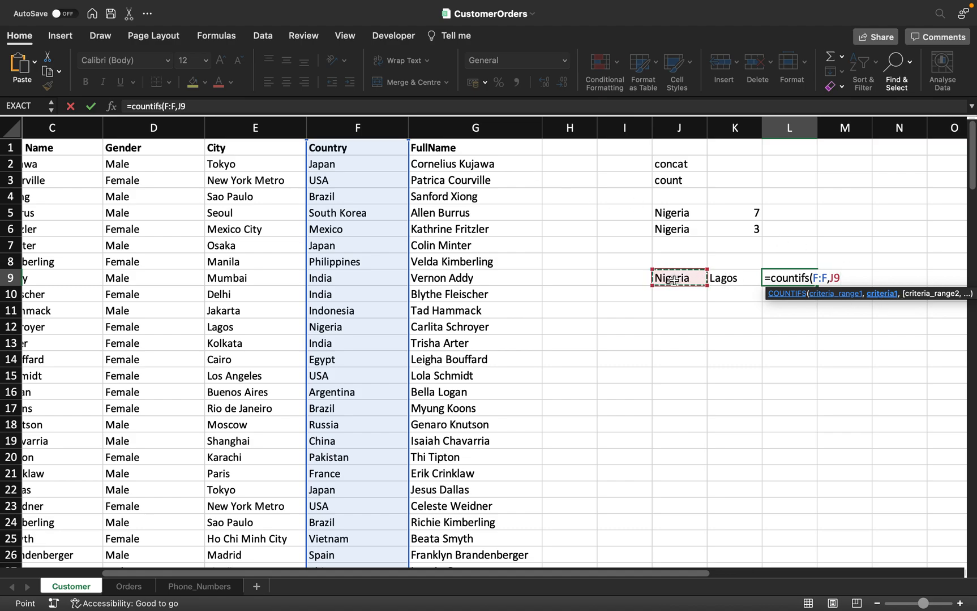
pyautogui.write(',')
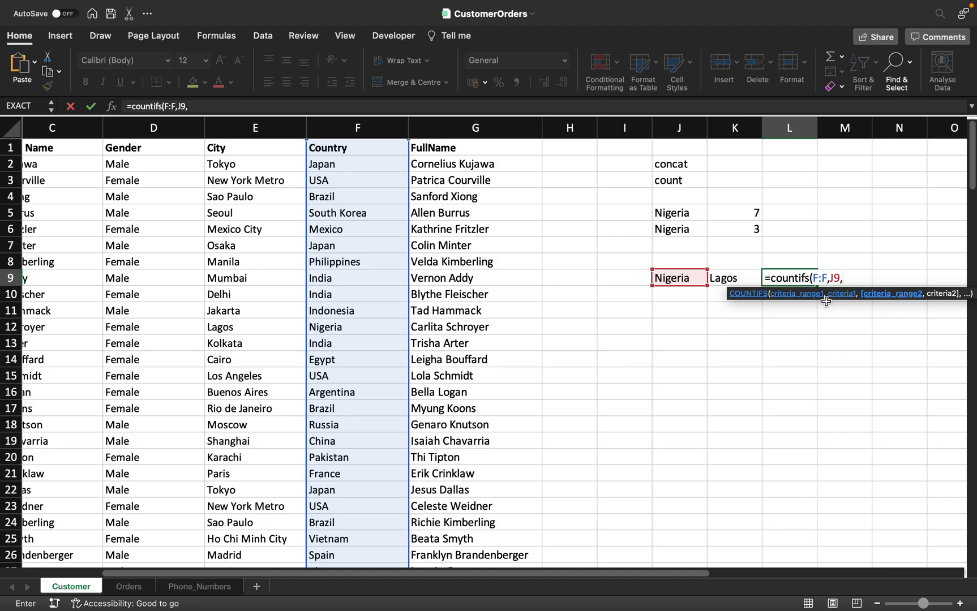
pyautogui.click(285, 131)
pyautogui.write(',')
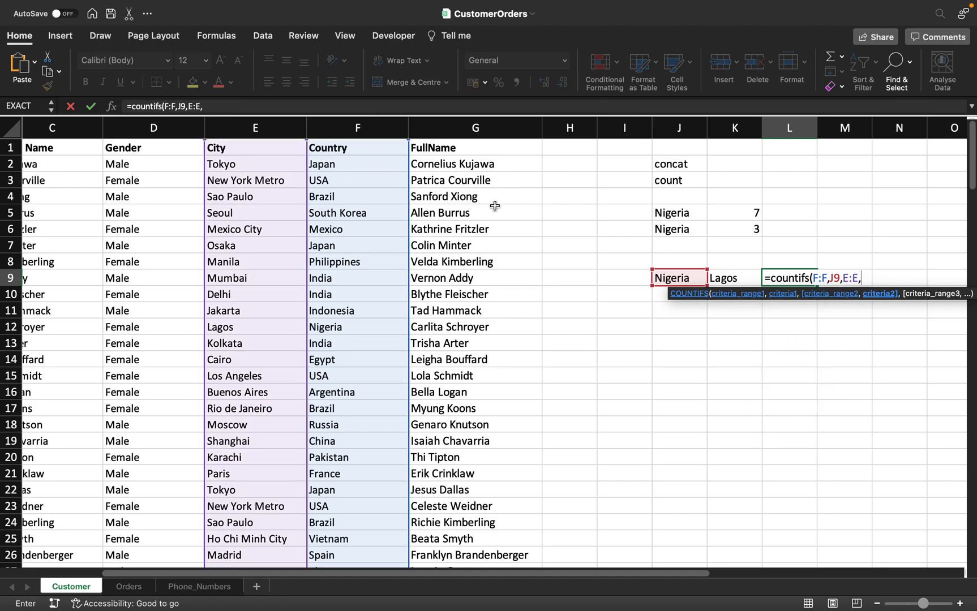
pyautogui.click(727, 277)
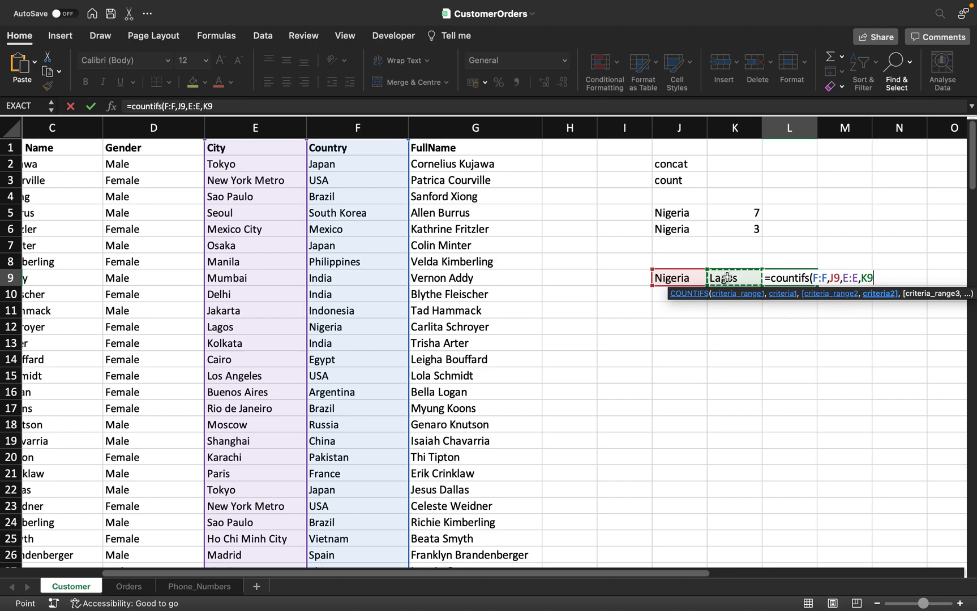
pyautogui.write(')')
pyautogui.press('Return')
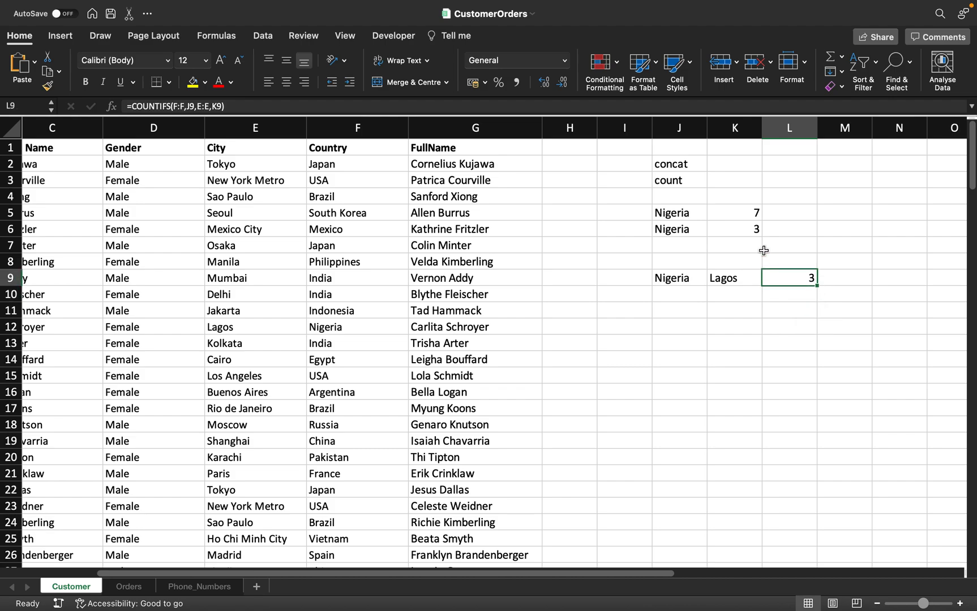
# Check the K6 formula, then look through the City and Country columns for the rows pairing Lagos with Nigeria.
pyautogui.click(742, 235)
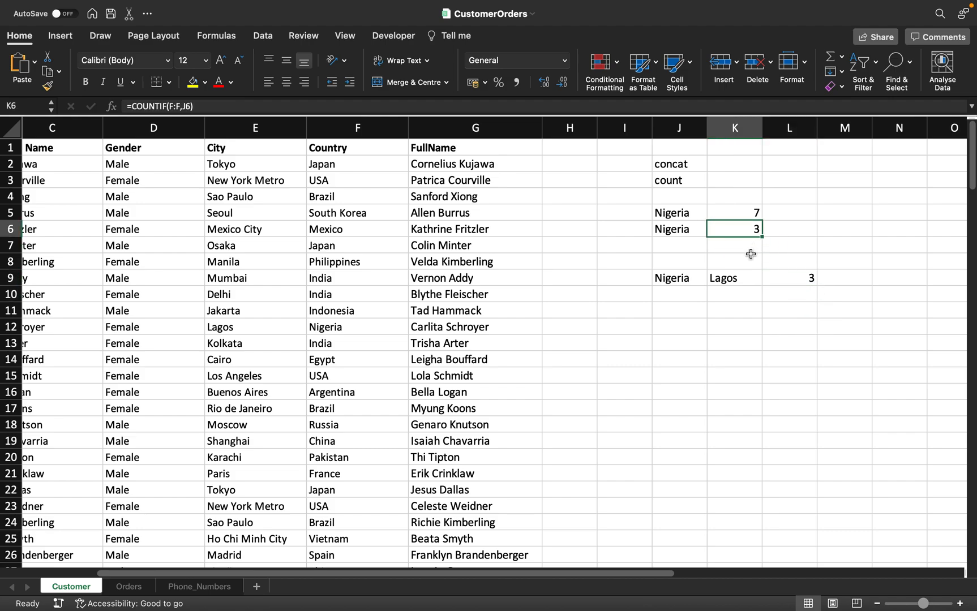
pyautogui.moveTo(249, 331); pyautogui.dragTo(310, 331)
pyautogui.scroll(-10, 309, 527)
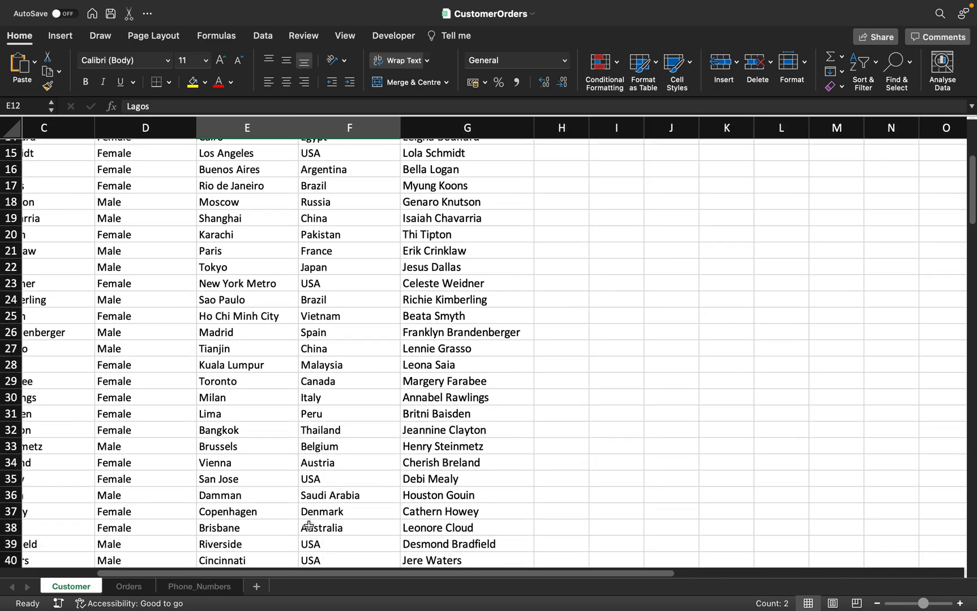
pyautogui.scroll(-6, 309, 526)
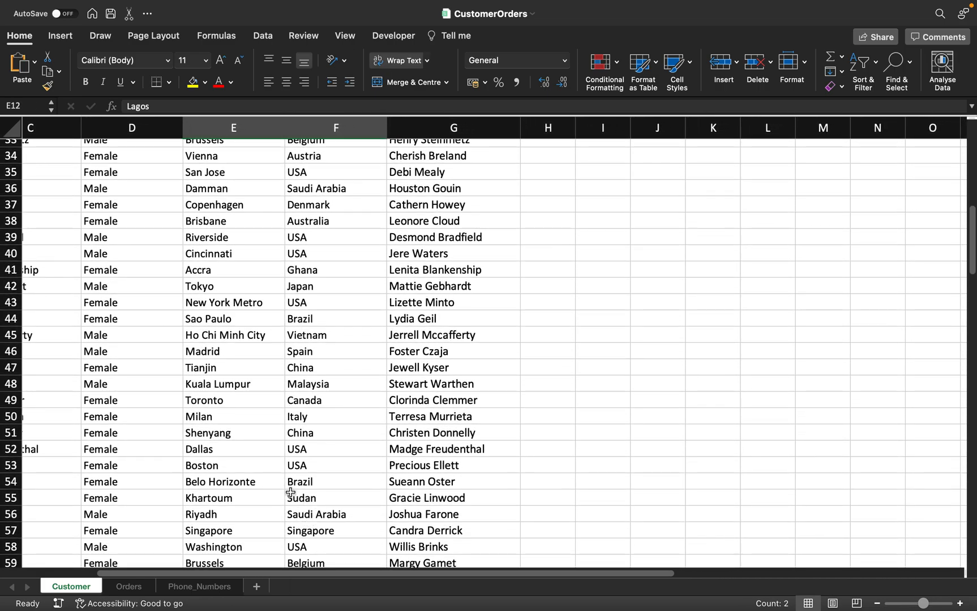
pyautogui.scroll(-3, 283, 503)
pyautogui.scroll(-15, 284, 505)
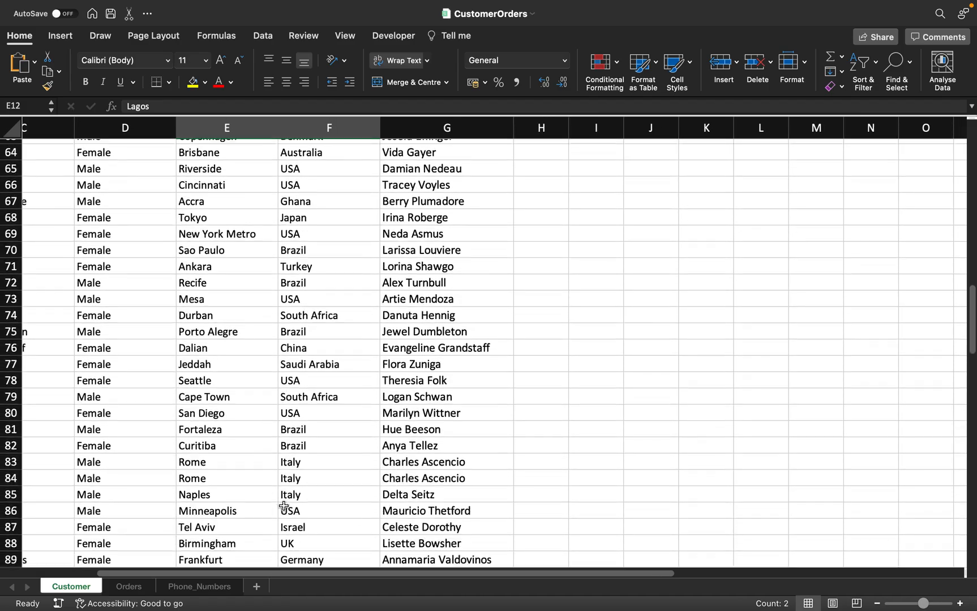
pyautogui.scroll(-17, 283, 505)
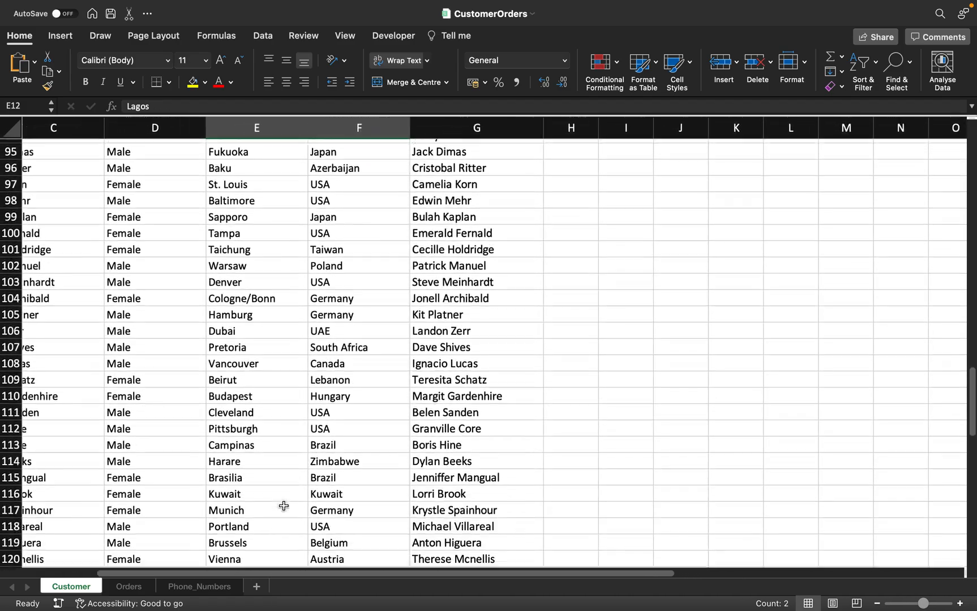
pyautogui.scroll(-10, 284, 505)
pyautogui.scroll(7, 284, 506)
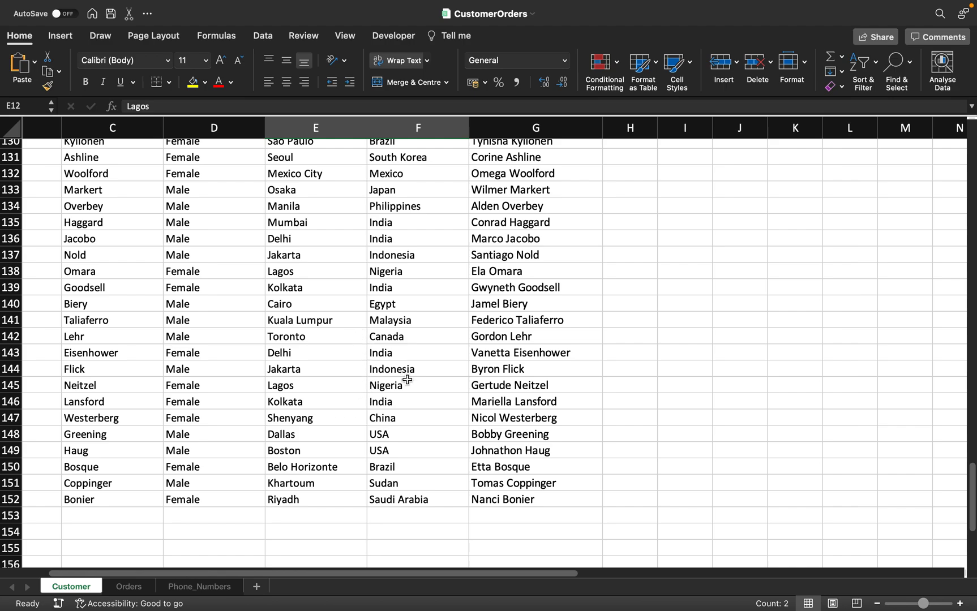
pyautogui.moveTo(404, 388); pyautogui.dragTo(318, 385)
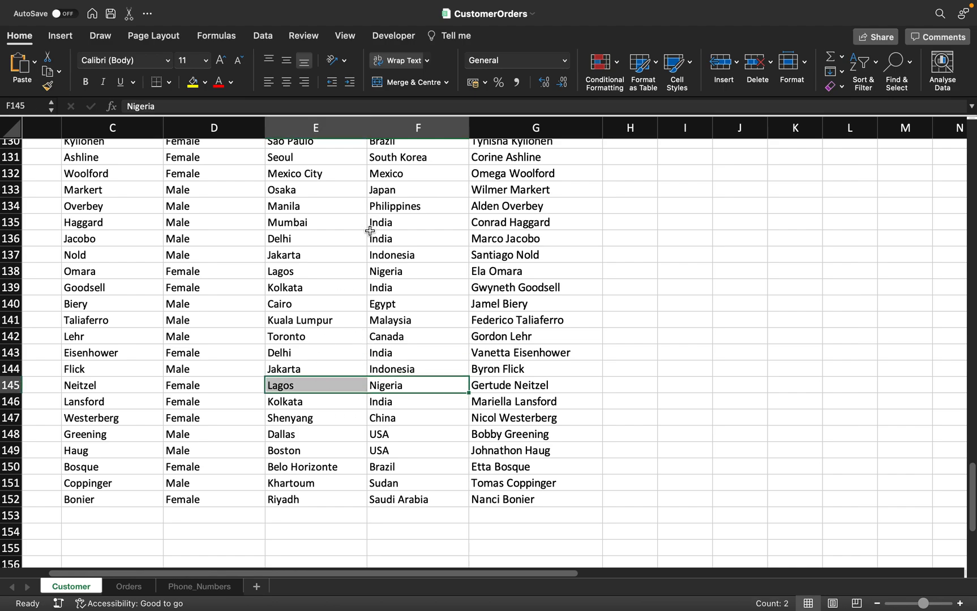
pyautogui.moveTo(420, 271); pyautogui.dragTo(343, 274)
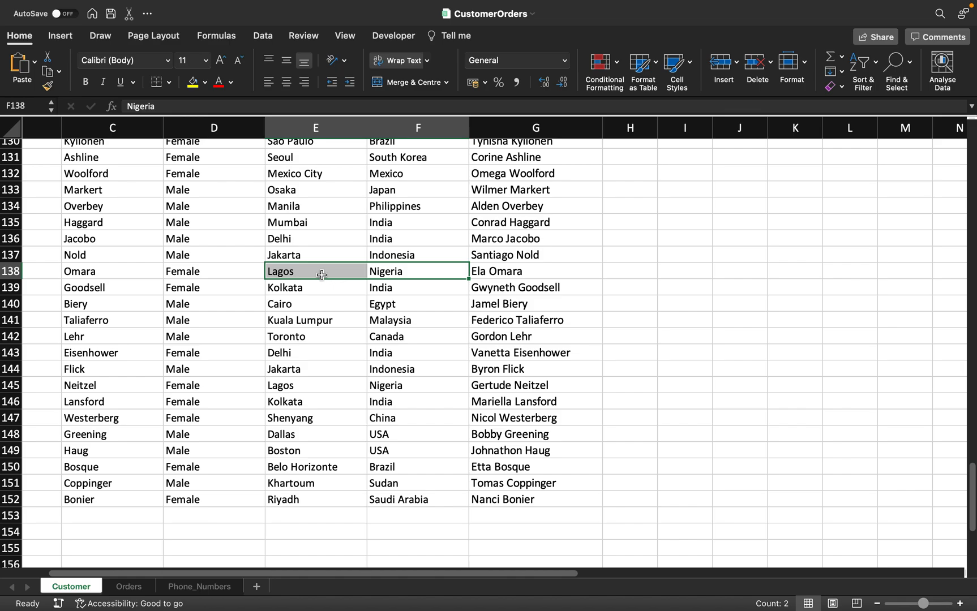
pyautogui.scroll(20, 320, 272)
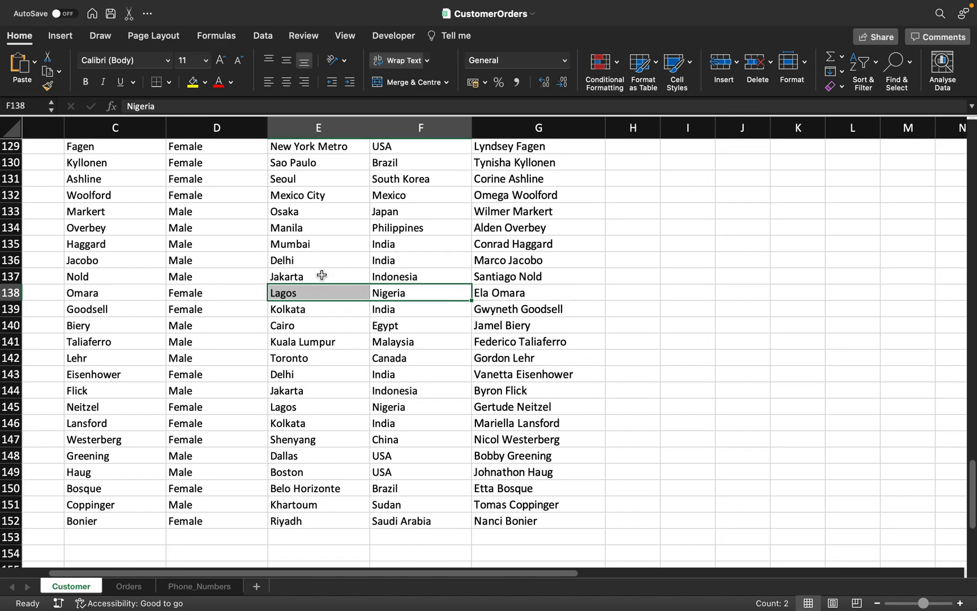
pyautogui.hscroll(-1, 320, 260)
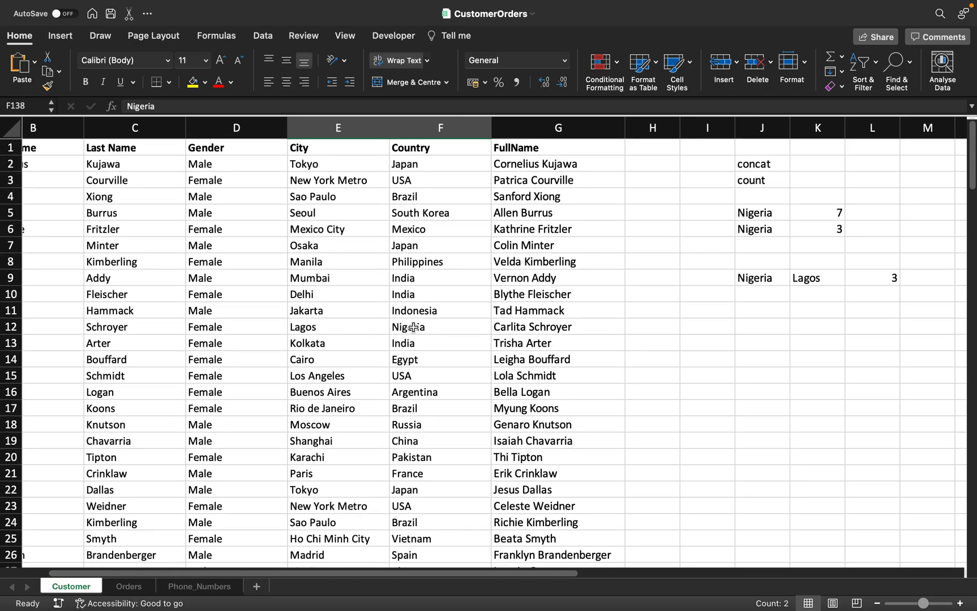
pyautogui.hscroll(1, 414, 327)
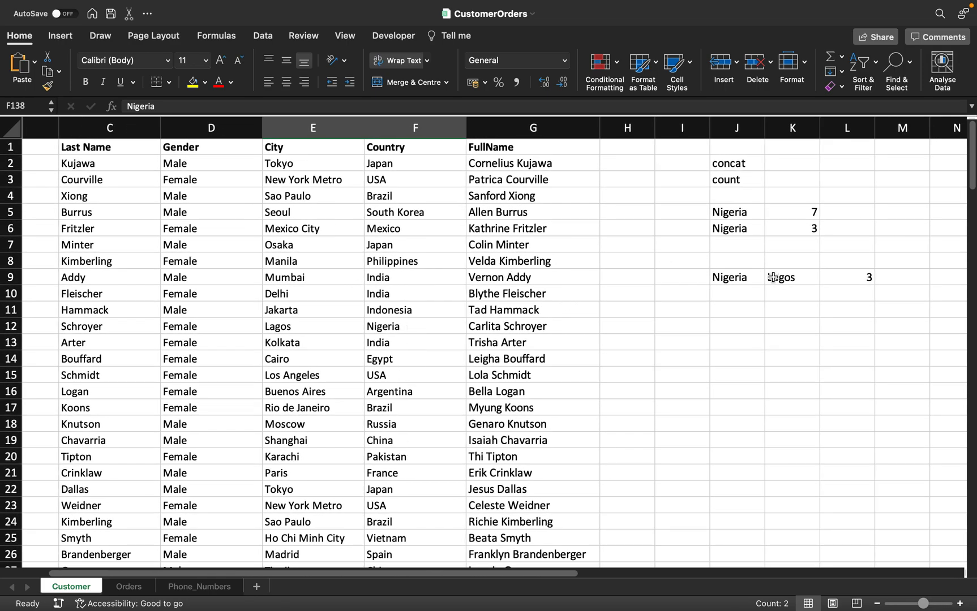
# Change the COUNTIFS criteria to India in J9 and Delhi in K9.
pyautogui.click(731, 277)
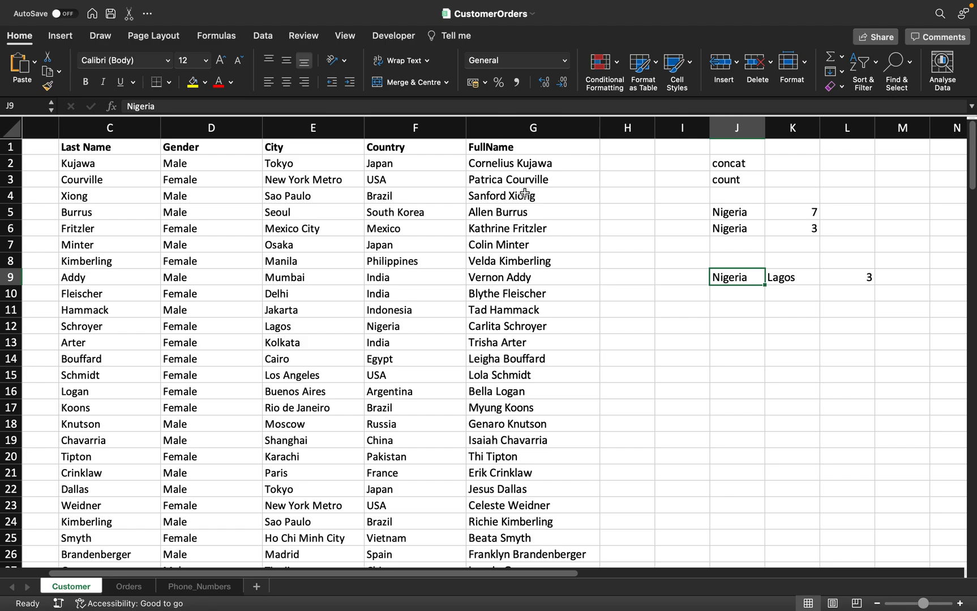
pyautogui.write('India')
pyautogui.press('Tab')
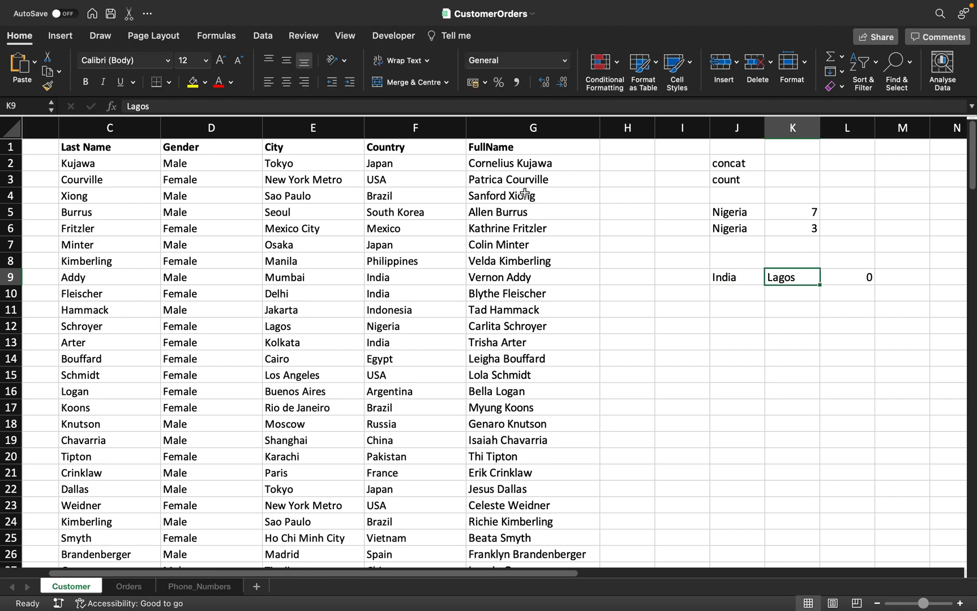
pyautogui.write('Delhi')
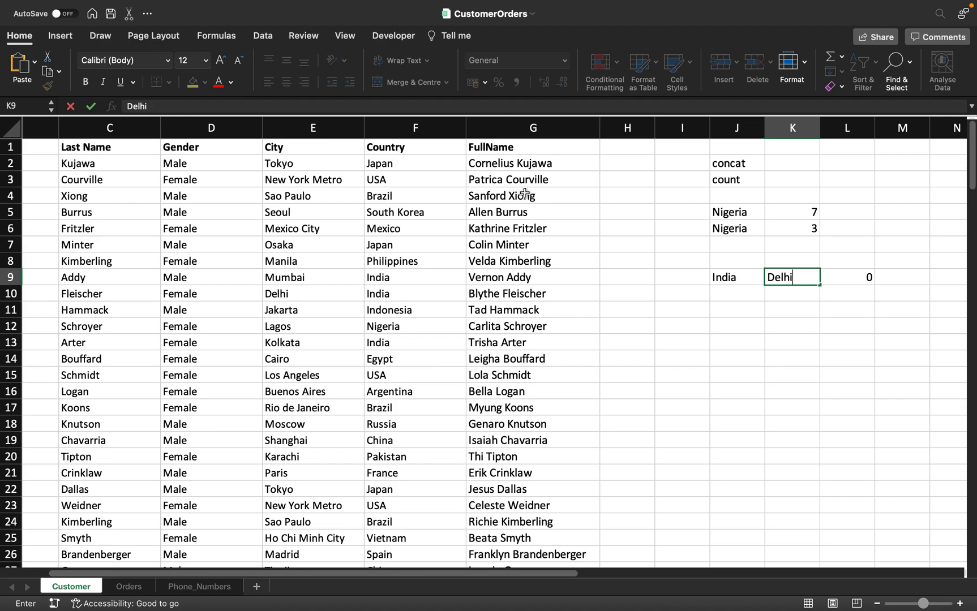
pyautogui.press('Return')
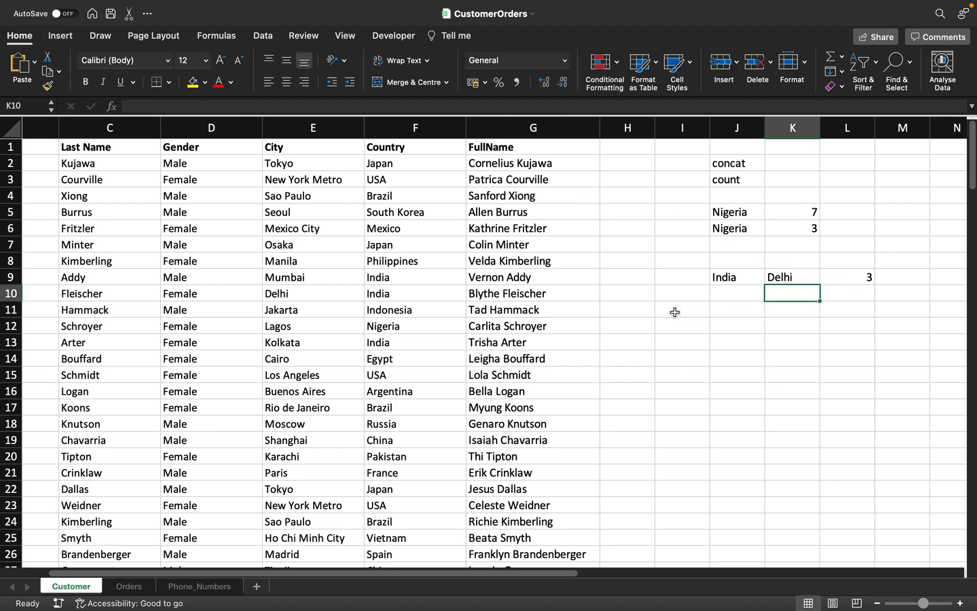
# Look through the City and Country columns for the India rows and pick out those whose city is Delhi.
pyautogui.moveTo(398, 299); pyautogui.dragTo(267, 296)
pyautogui.moveTo(428, 276); pyautogui.dragTo(296, 476)
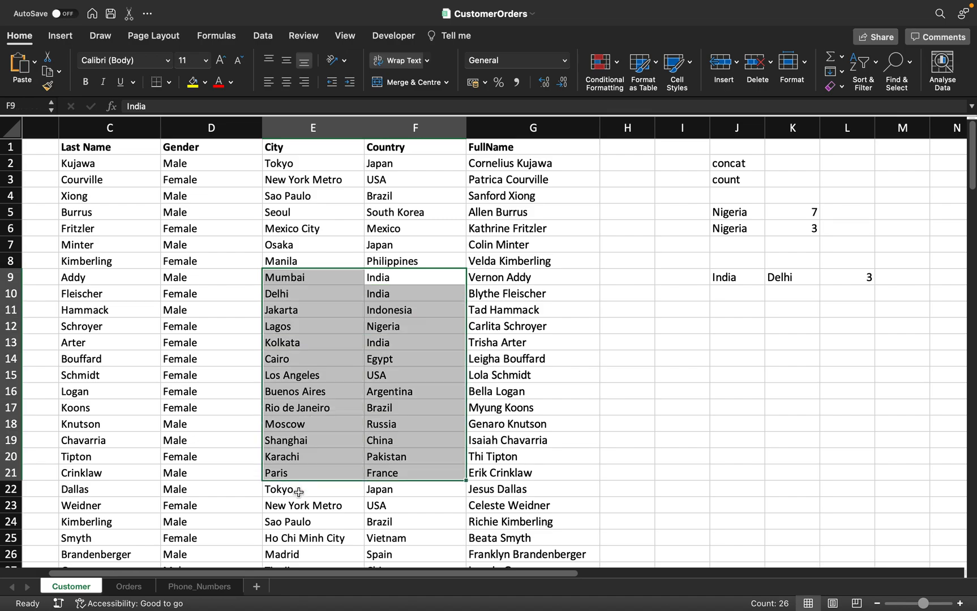
pyautogui.scroll(-3, 317, 562)
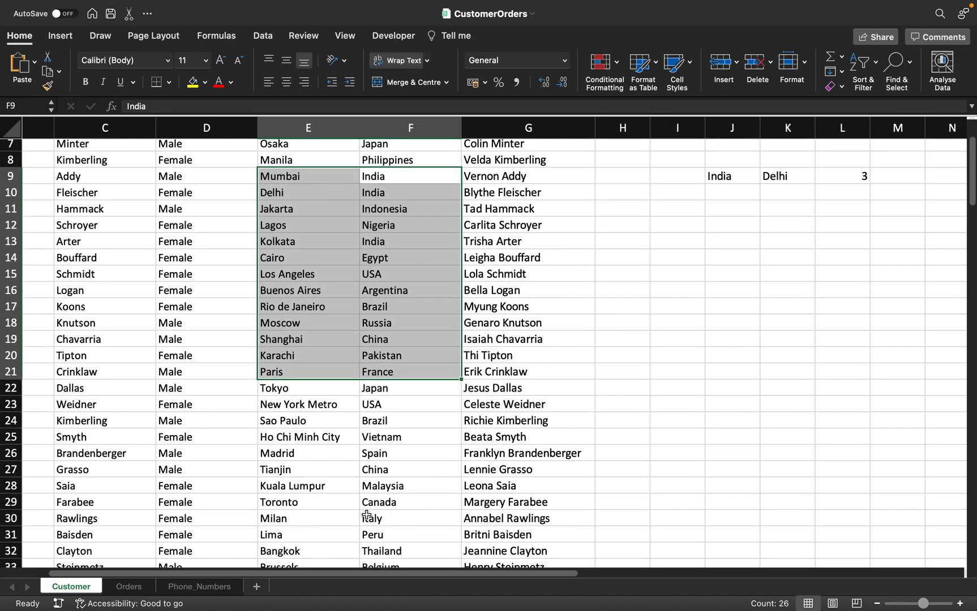
pyautogui.scroll(-10, 367, 515)
pyautogui.scroll(-15, 367, 515)
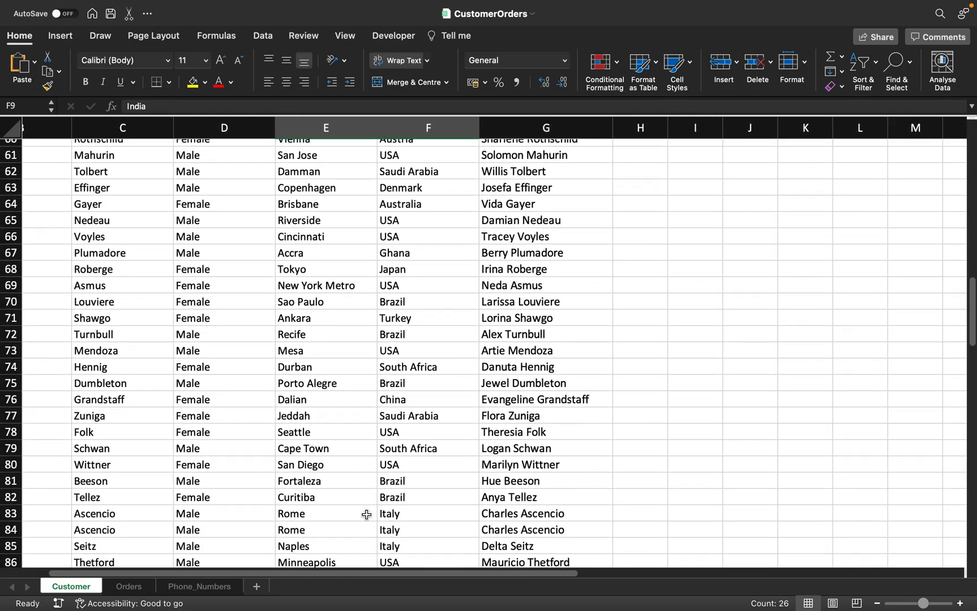
pyautogui.scroll(-2, 367, 515)
pyautogui.scroll(-14, 366, 515)
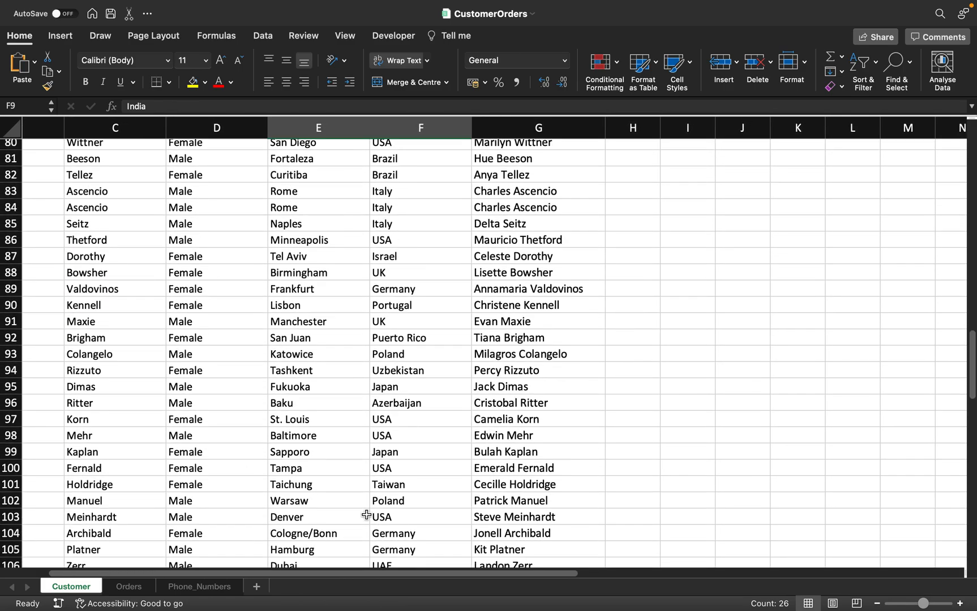
pyautogui.scroll(-11, 366, 515)
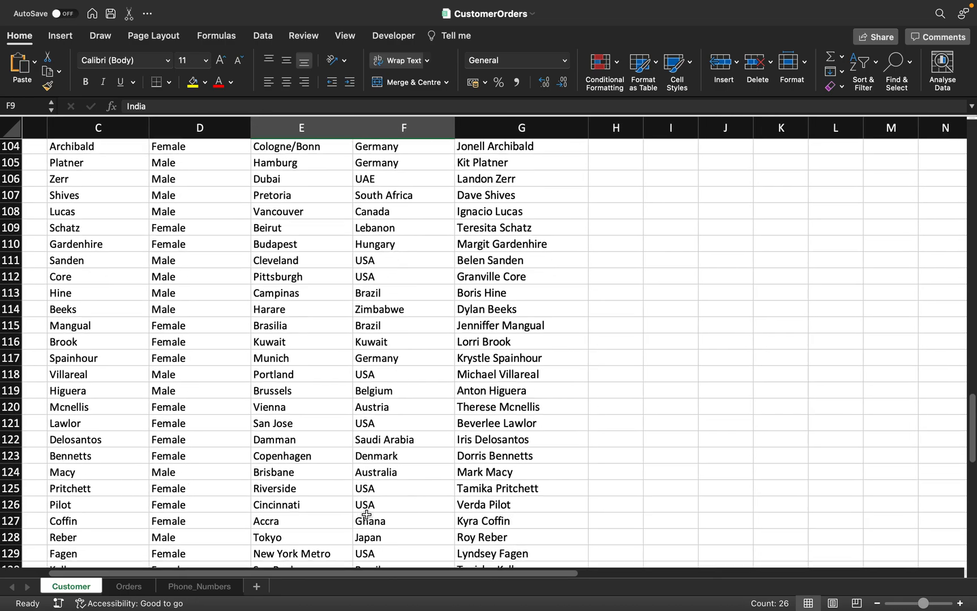
pyautogui.scroll(-1, 367, 515)
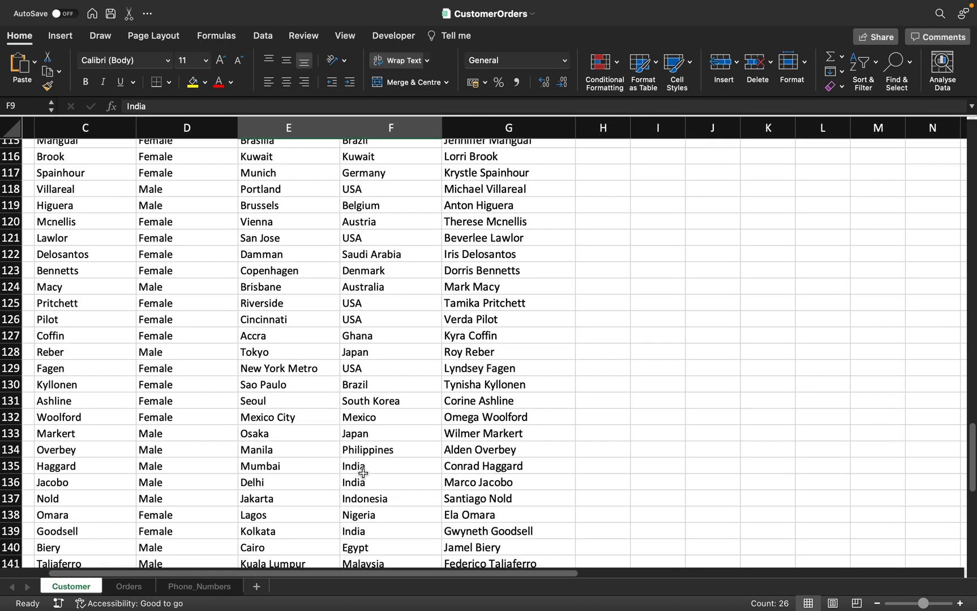
pyautogui.moveTo(362, 471); pyautogui.dragTo(322, 472)
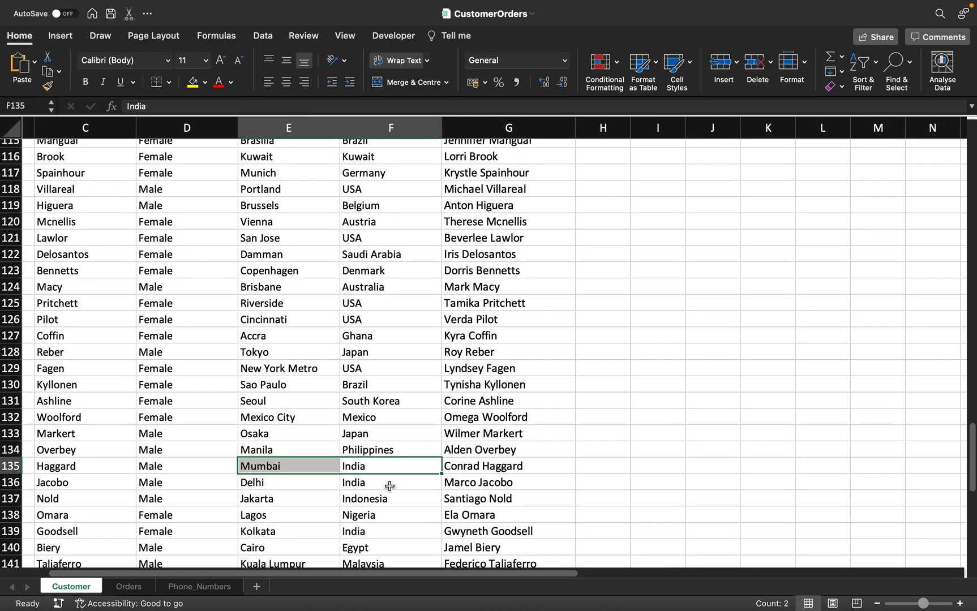
pyautogui.moveTo(389, 487); pyautogui.dragTo(301, 486)
pyautogui.scroll(-5, 352, 516)
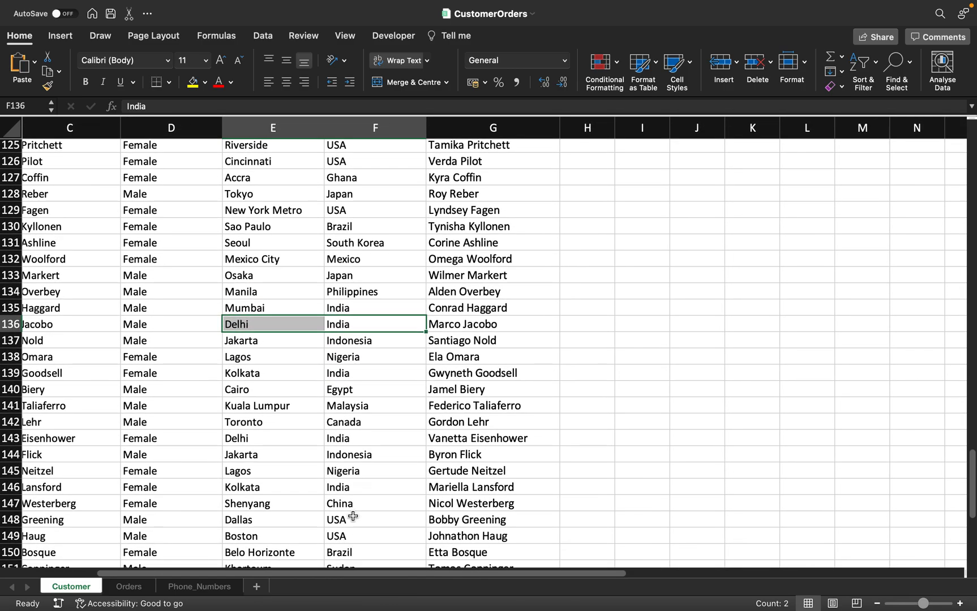
pyautogui.moveTo(362, 438); pyautogui.dragTo(274, 438)
pyautogui.scroll(-8, 340, 535)
pyautogui.scroll(20, 340, 535)
pyautogui.scroll(10, 340, 536)
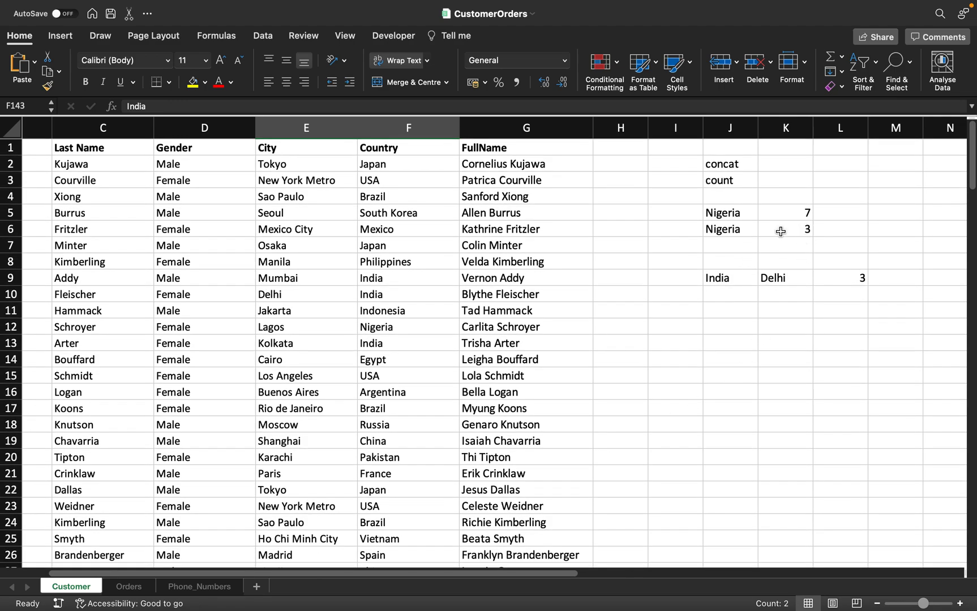
# Change the country criterion in J6 to India for the COUNTIF formula.
pyautogui.click(741, 234)
pyautogui.write('India')
pyautogui.press('Return')
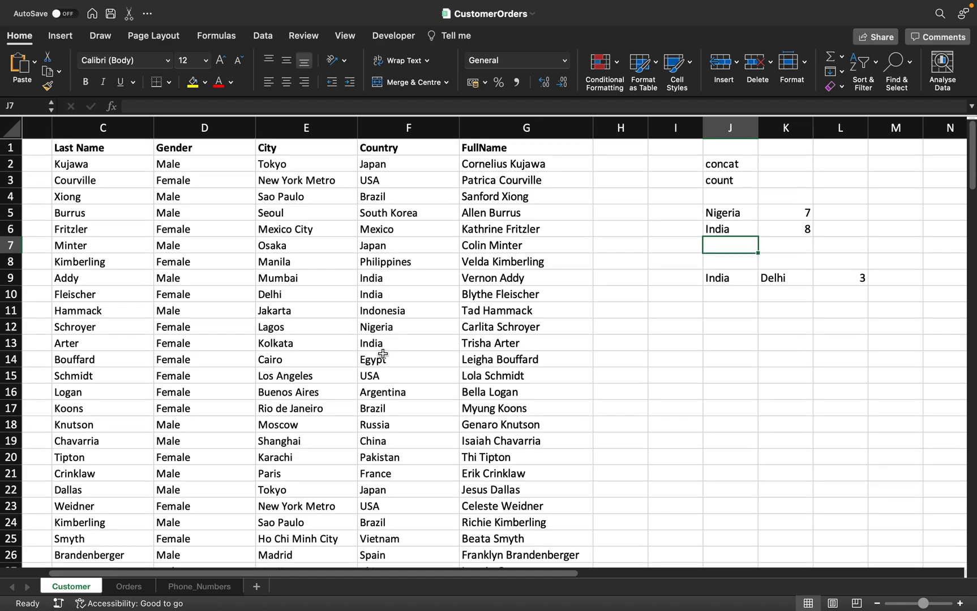
# Highlight the City and Country pairs of the India rows near the top of the list, in rows 9, 10 and 13.
pyautogui.moveTo(378, 280); pyautogui.dragTo(317, 278)
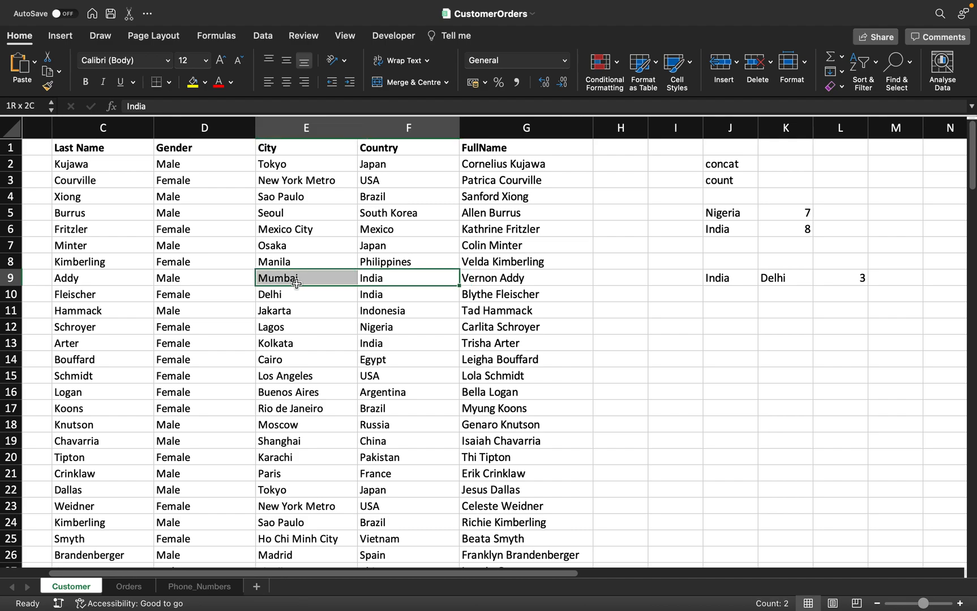
pyautogui.moveTo(401, 295); pyautogui.dragTo(300, 297)
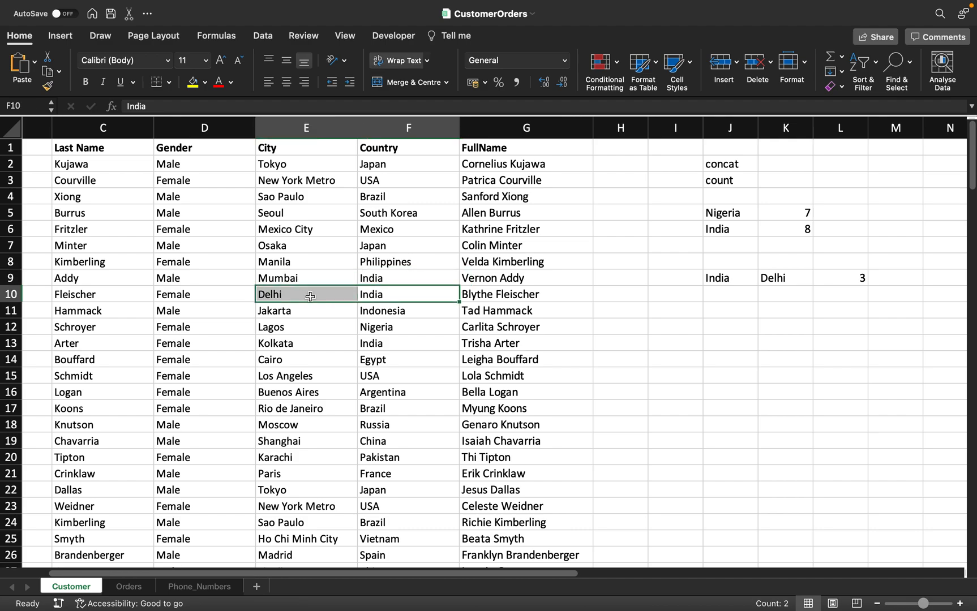
pyautogui.moveTo(402, 343); pyautogui.dragTo(295, 347)
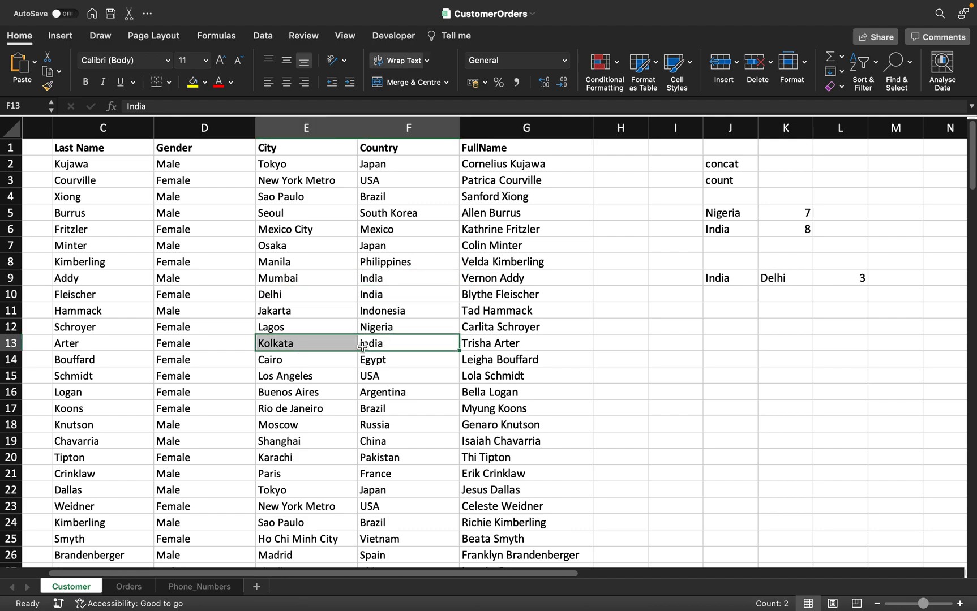
# Look through the rest of the City and Country columns and highlight the remaining India rows, including rows 136, 143 and 146.
pyautogui.scroll(-9, 391, 482)
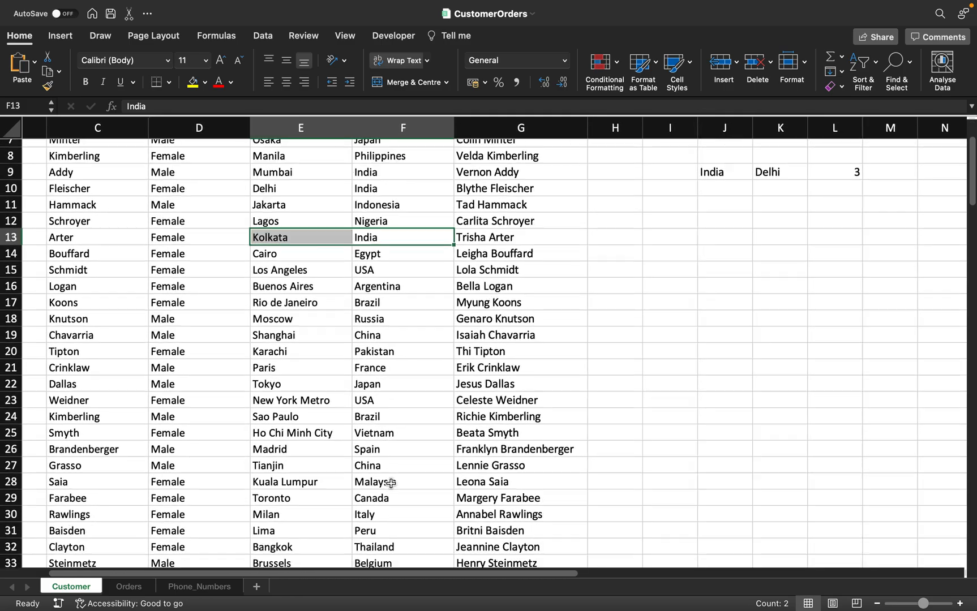
pyautogui.scroll(-8, 391, 483)
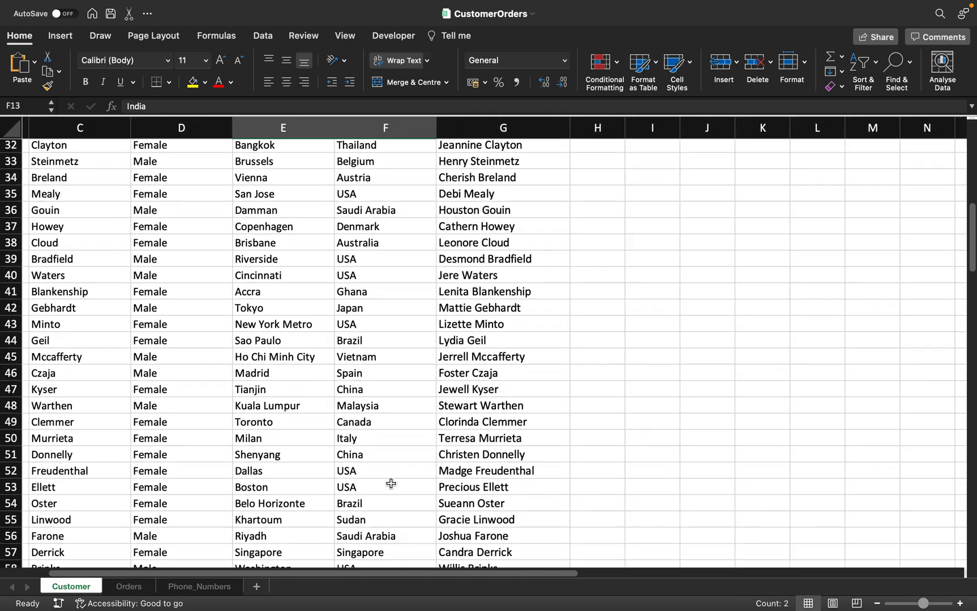
pyautogui.scroll(-9, 391, 483)
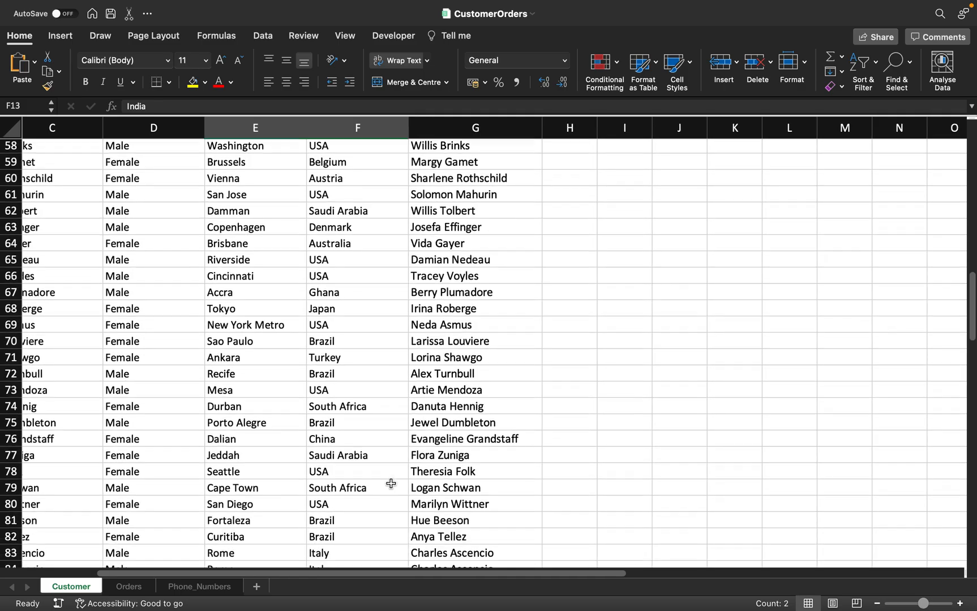
pyautogui.scroll(-9, 390, 483)
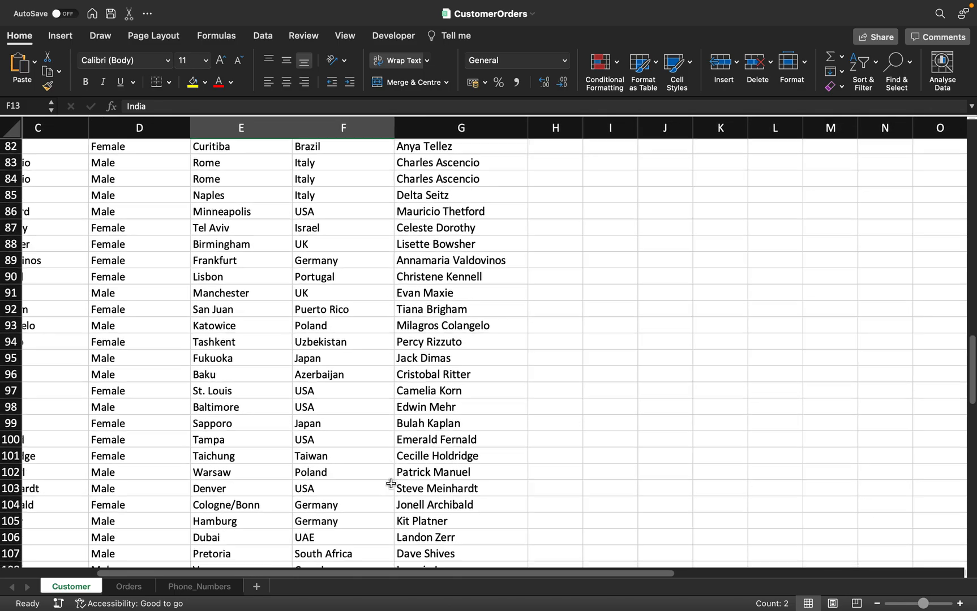
pyautogui.scroll(-6, 391, 483)
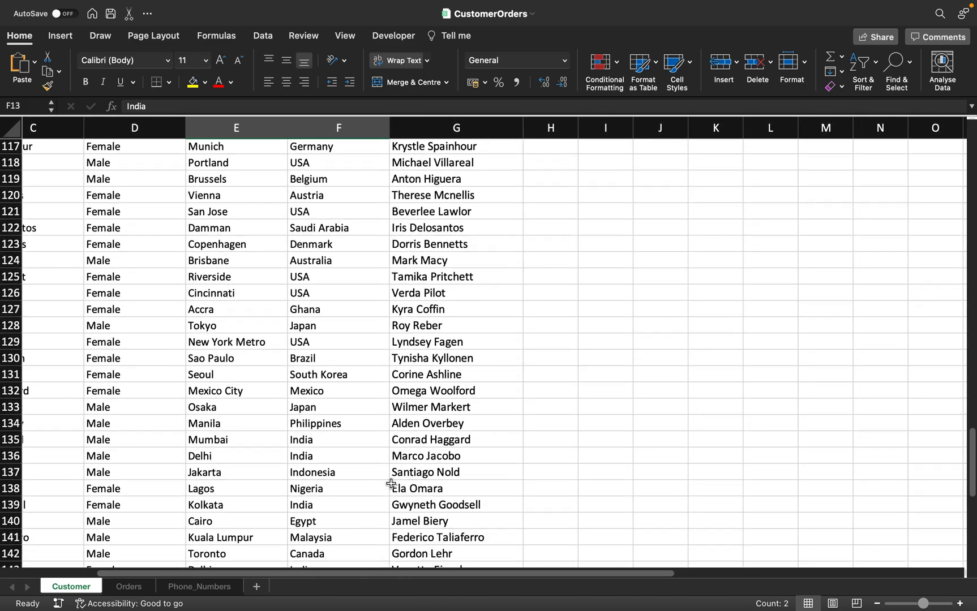
pyautogui.moveTo(329, 384); pyautogui.dragTo(257, 385)
pyautogui.moveTo(331, 406); pyautogui.dragTo(235, 405)
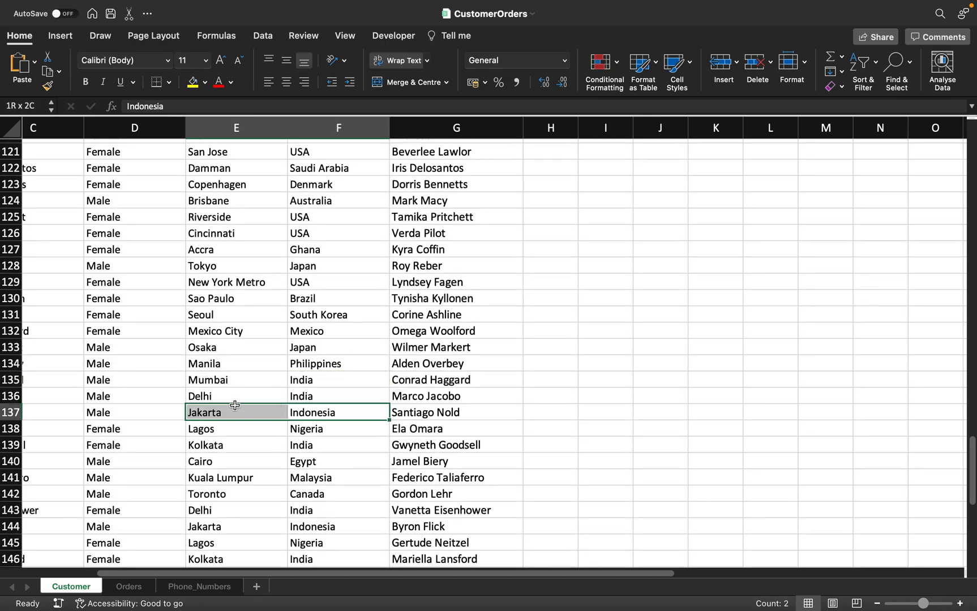
pyautogui.moveTo(324, 398); pyautogui.dragTo(246, 400)
pyautogui.scroll(-1, 308, 496)
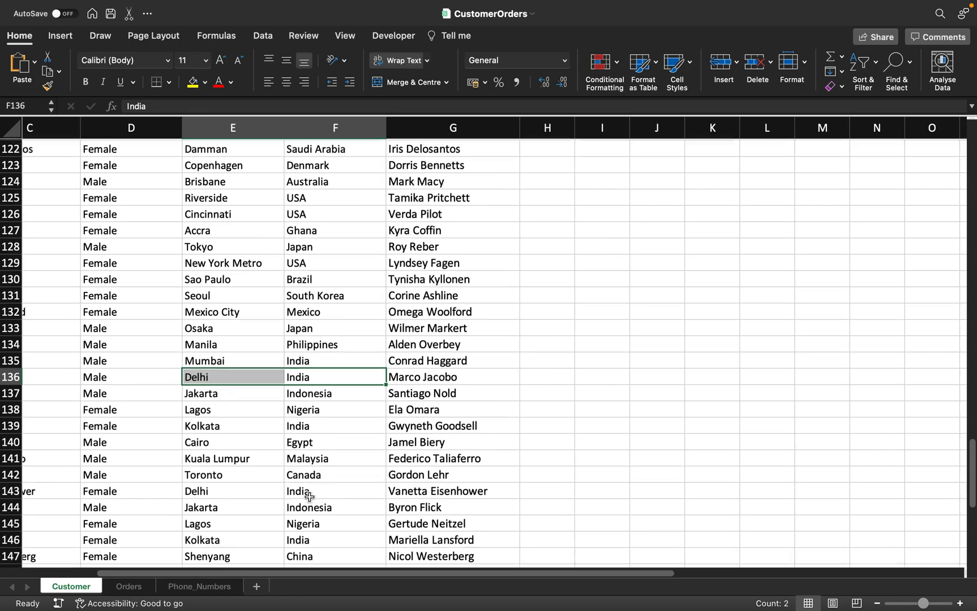
pyautogui.moveTo(314, 490); pyautogui.dragTo(244, 493)
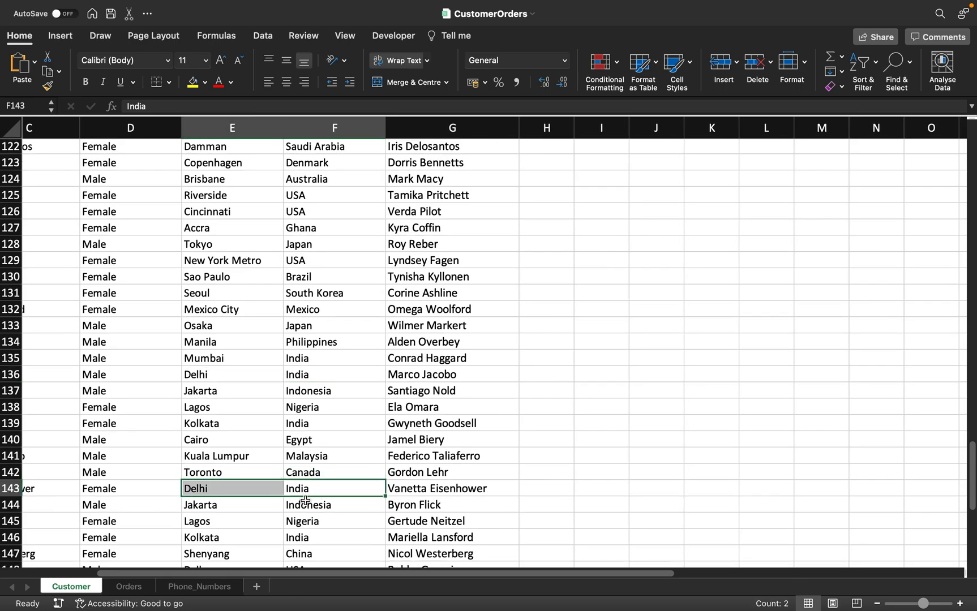
pyautogui.scroll(-2, 321, 521)
pyautogui.moveTo(303, 480); pyautogui.dragTo(218, 480)
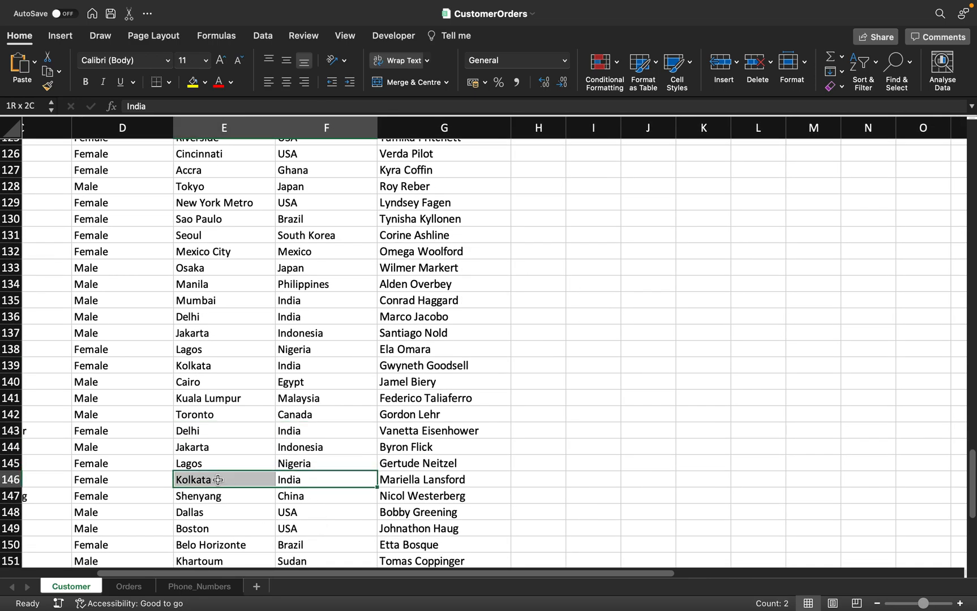
pyautogui.scroll(-4, 258, 531)
# Label the function examples by entering Countif in J4 and Countifs in K4.
pyautogui.scroll(13, 257, 531)
pyautogui.hscroll(-1, 258, 531)
pyautogui.scroll(20, 258, 530)
pyautogui.hscroll(-1, 263, 531)
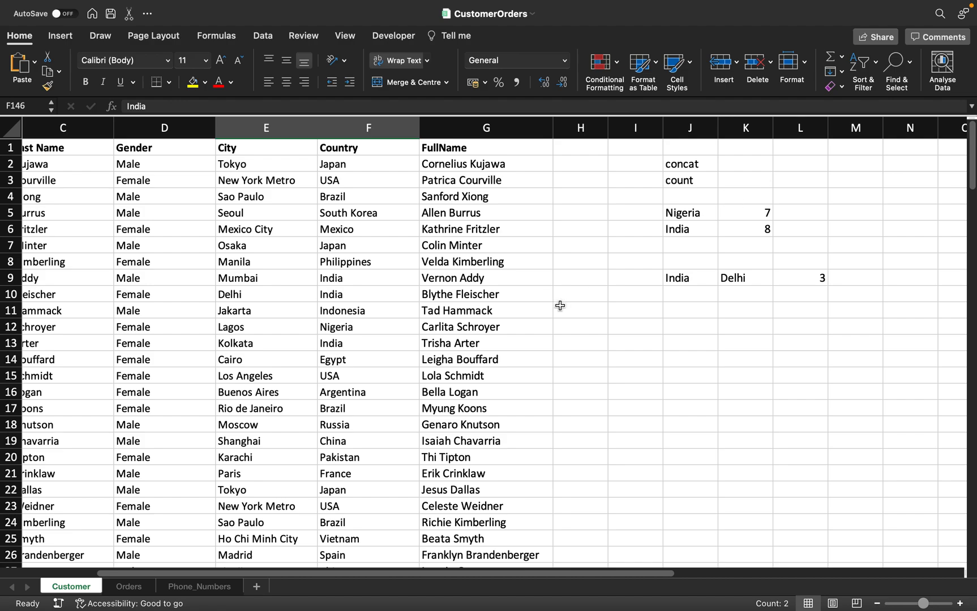
pyautogui.click(705, 164)
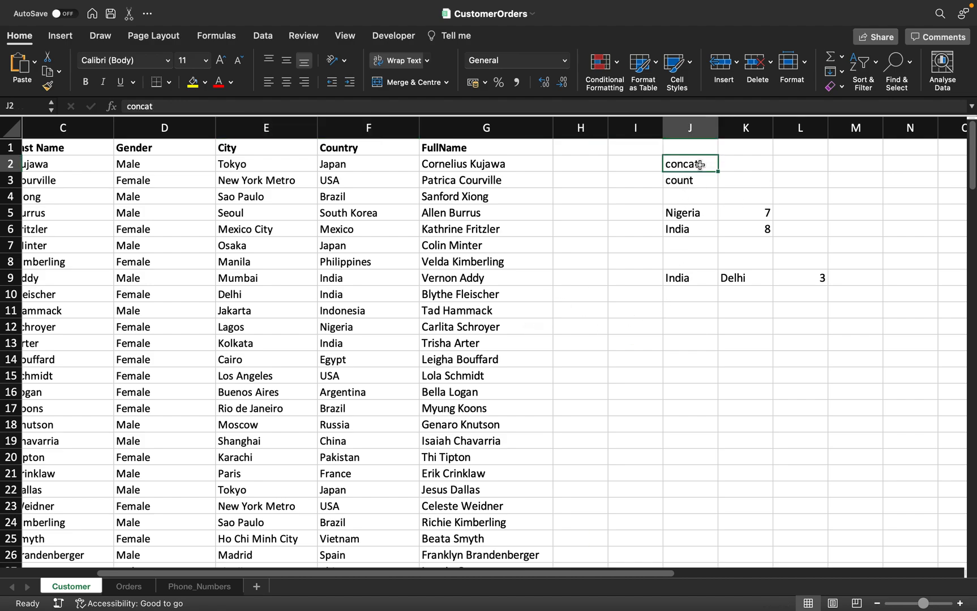
pyautogui.click(696, 180)
pyautogui.click(697, 192)
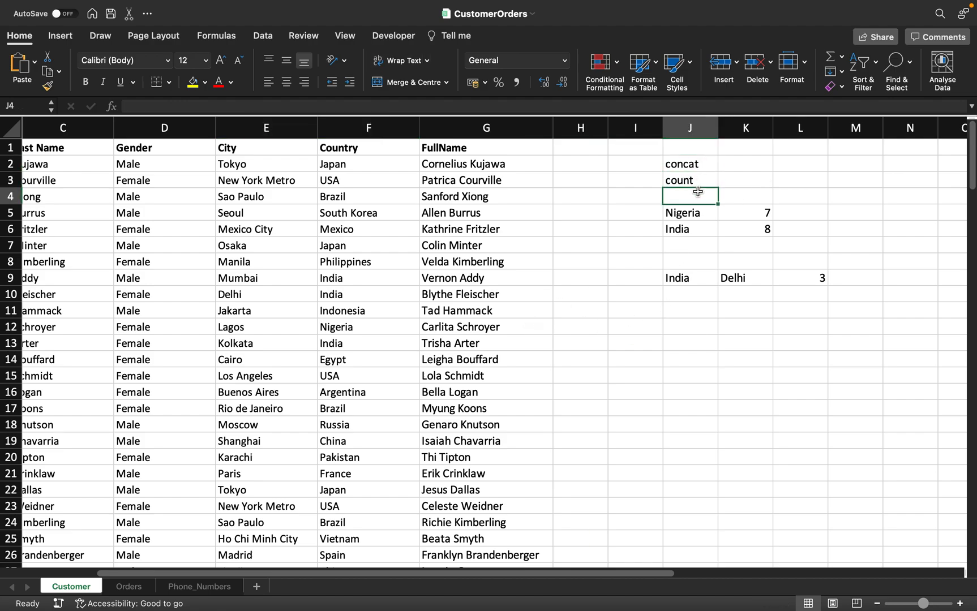
pyautogui.write('Countif')
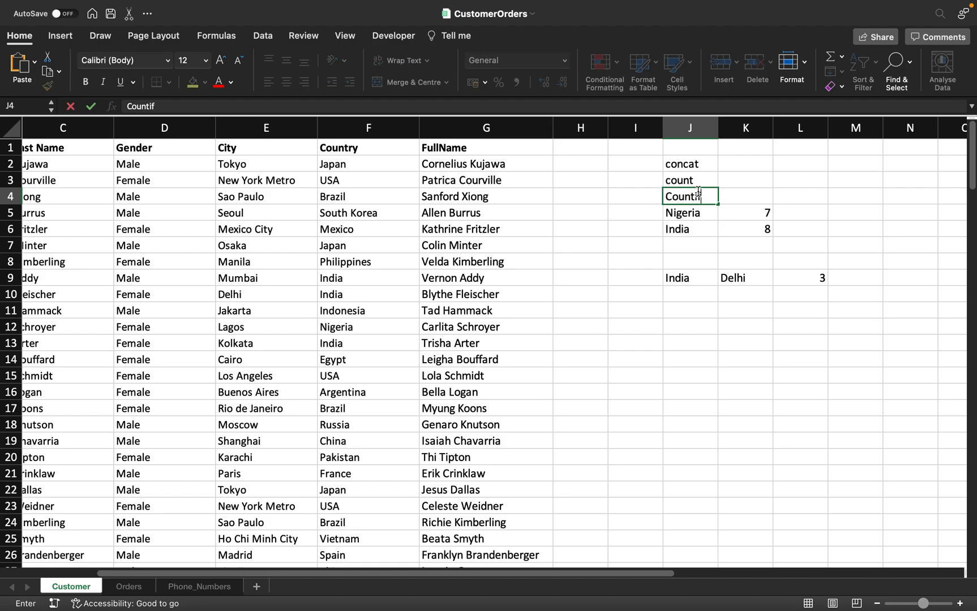
pyautogui.click(754, 198)
pyautogui.write('Co')
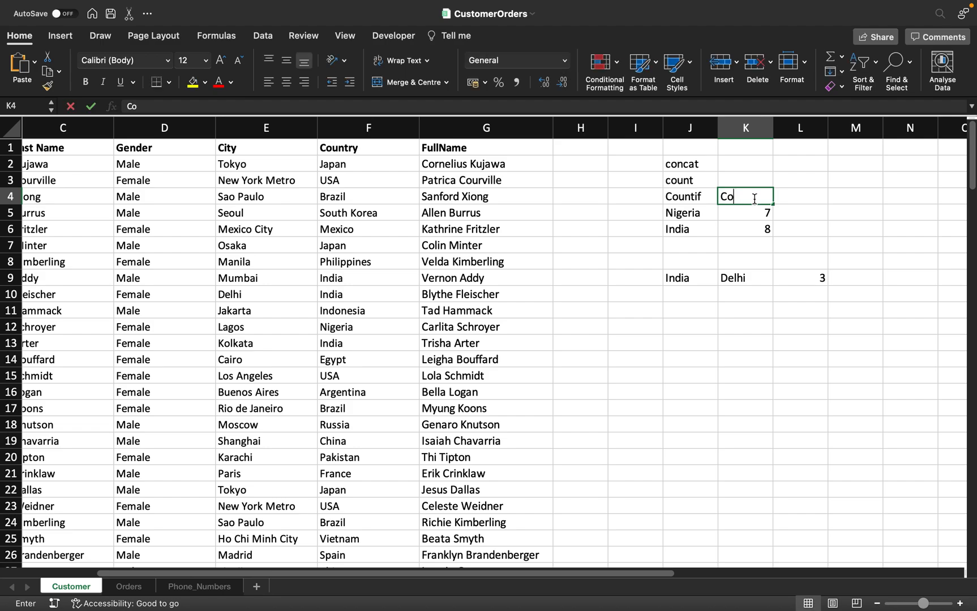
pyautogui.write('untifs')
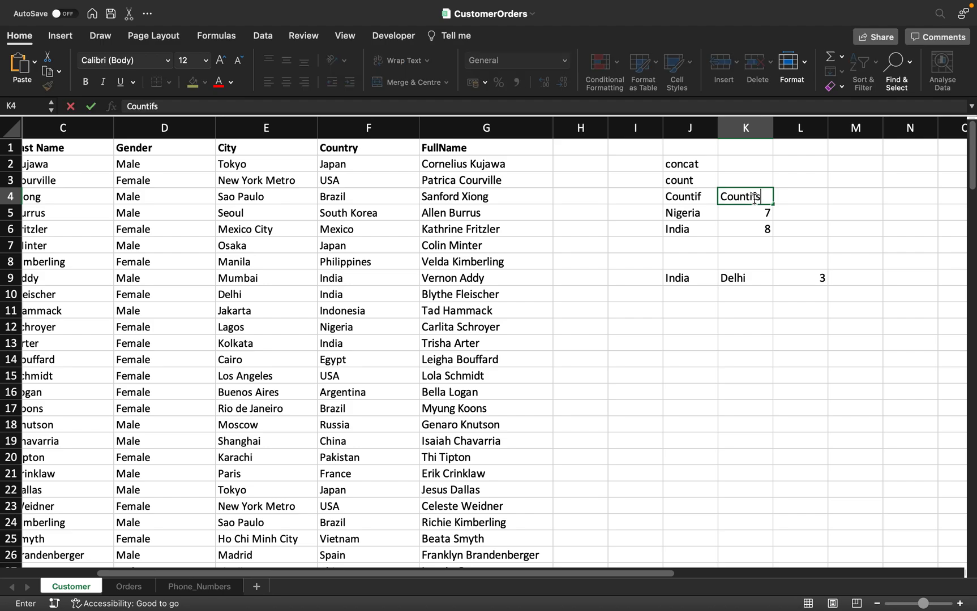